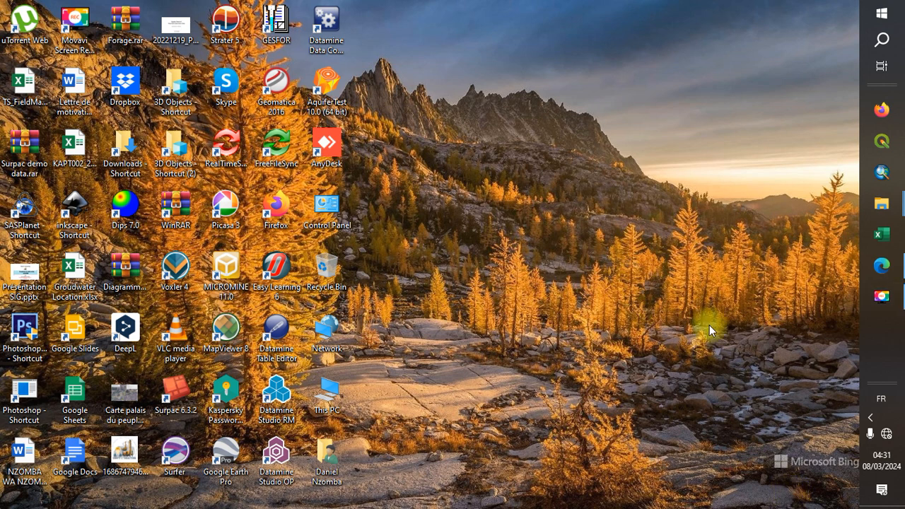
Step: Launch Surfer and create a new blank worksheet
{"action": "double_click", "coordinate": [182, 444]}
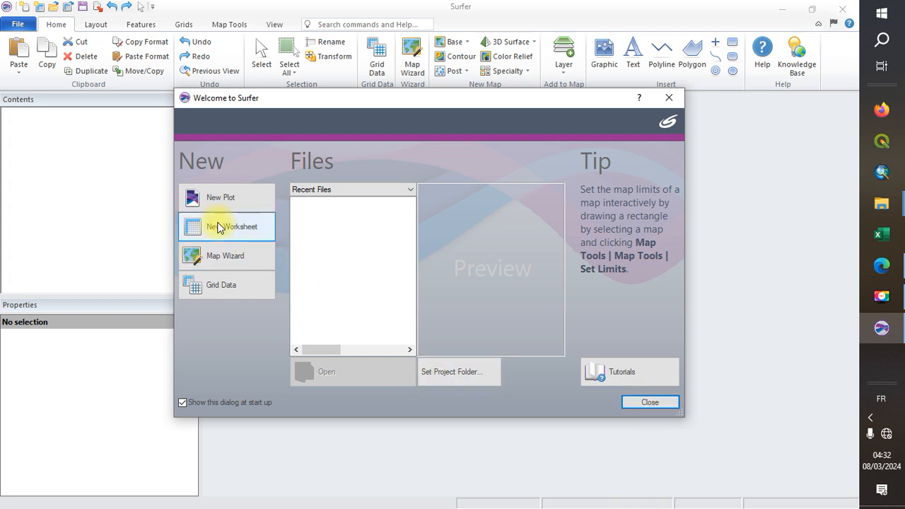
{"action": "left_click", "coordinate": [219, 226]}
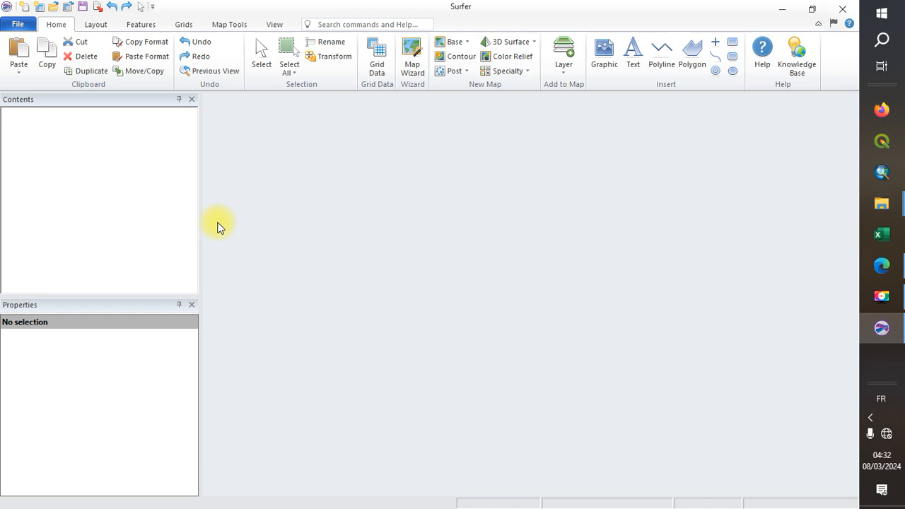
{"action": "left_click", "coordinate": [218, 224]}
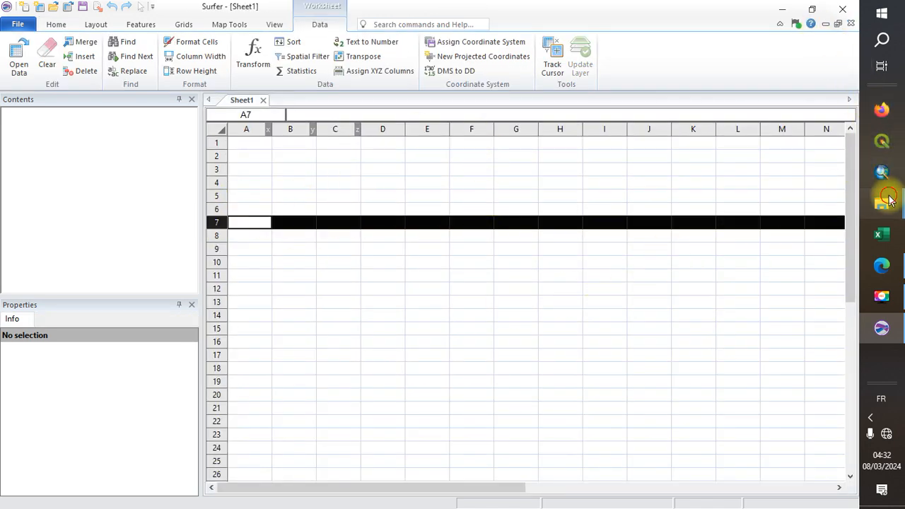
Step: Switch to File Explorer and open Water table map.xlsx from the Water table map folder in Excel
{"action": "mouse_move", "coordinate": [882, 204]}
{"action": "left_click", "coordinate": [806, 193]}
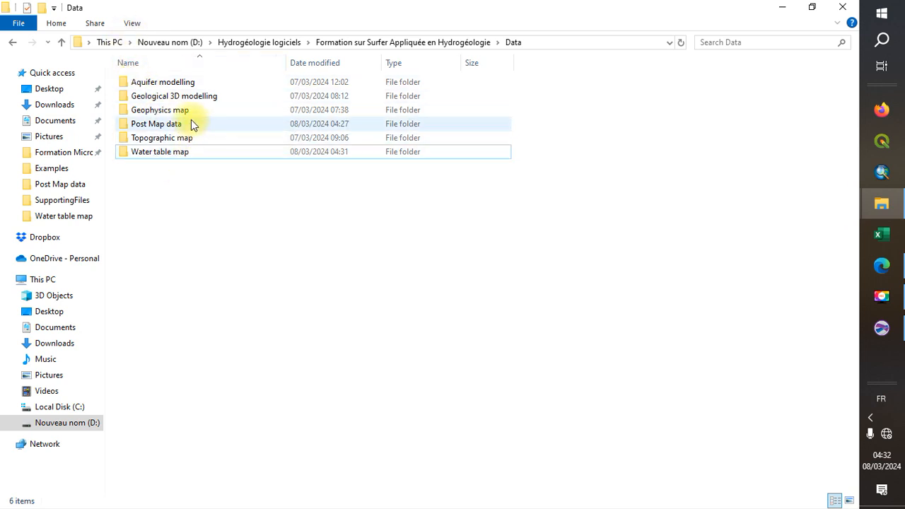
{"action": "left_click", "coordinate": [182, 155]}
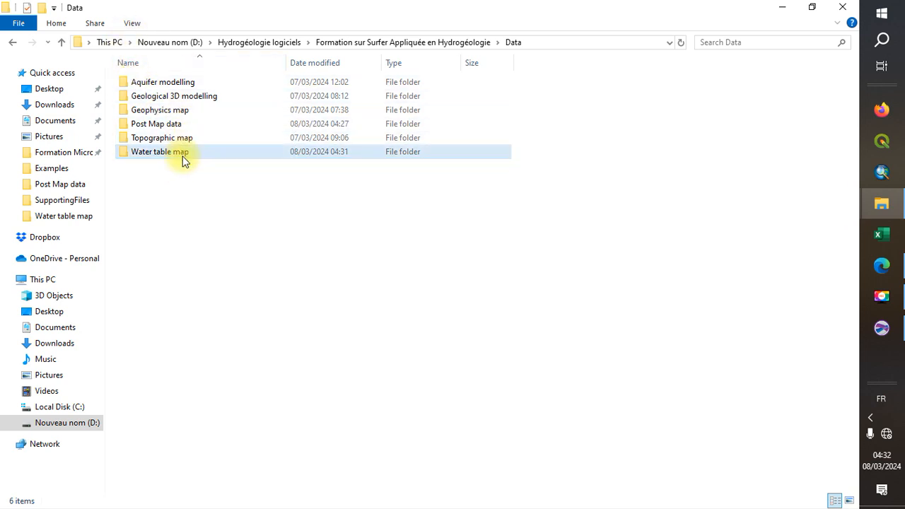
{"action": "double_click", "coordinate": [183, 154]}
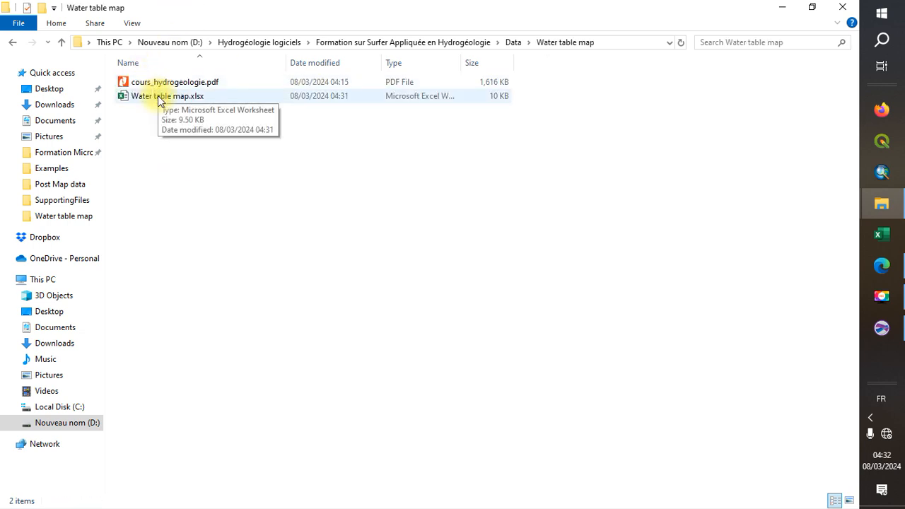
{"action": "double_click", "coordinate": [159, 96]}
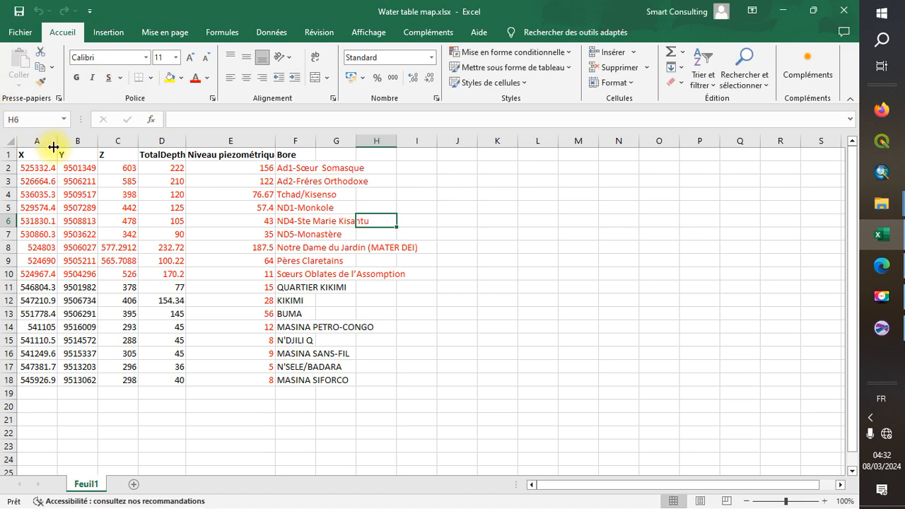
Step: Review the coordinate, total depth and piezometric level columns, and fit the Bore column's width to its contents
{"action": "left_click_drag", "start_coordinate": [45, 139], "coordinate": [118, 153]}
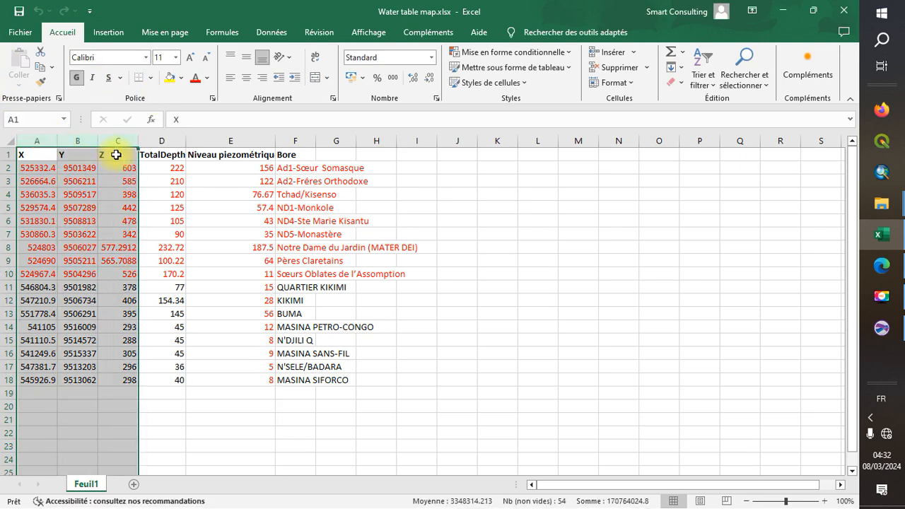
{"action": "left_click", "coordinate": [167, 141]}
{"action": "left_click", "coordinate": [217, 139]}
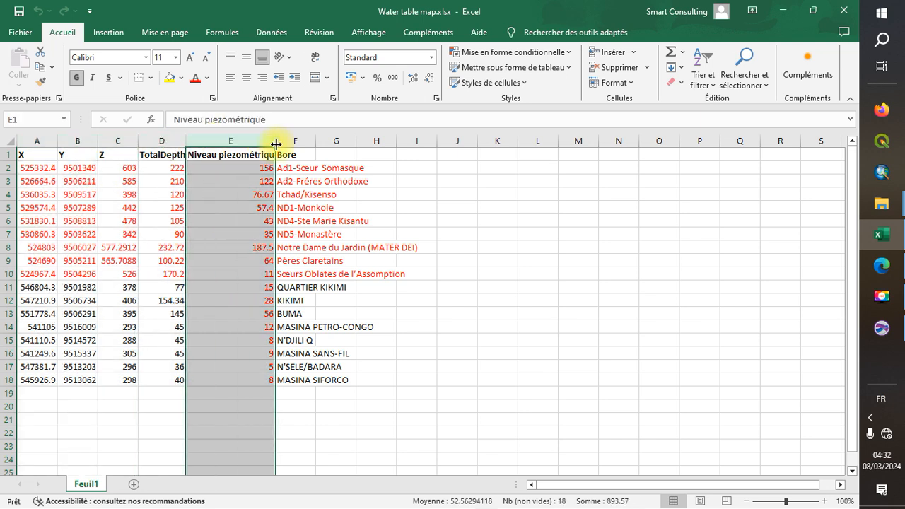
{"action": "double_click", "coordinate": [322, 139]}
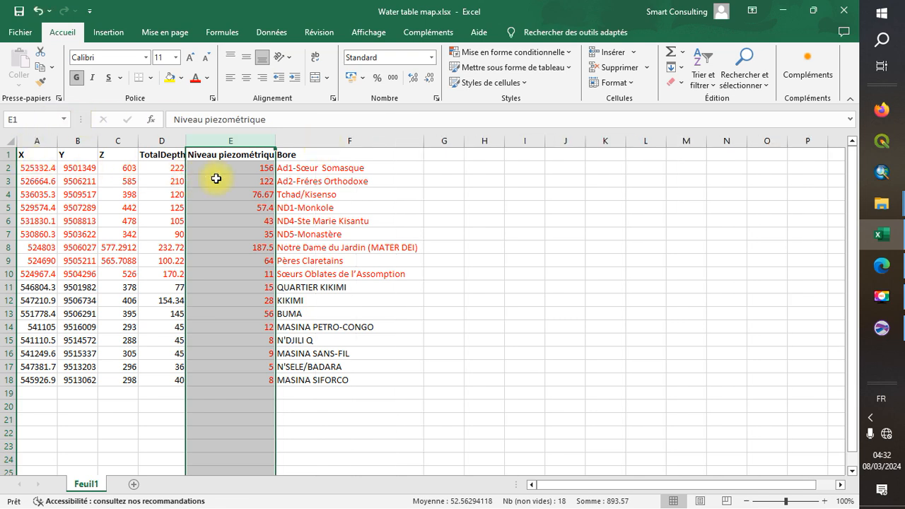
{"action": "left_click", "coordinate": [317, 139]}
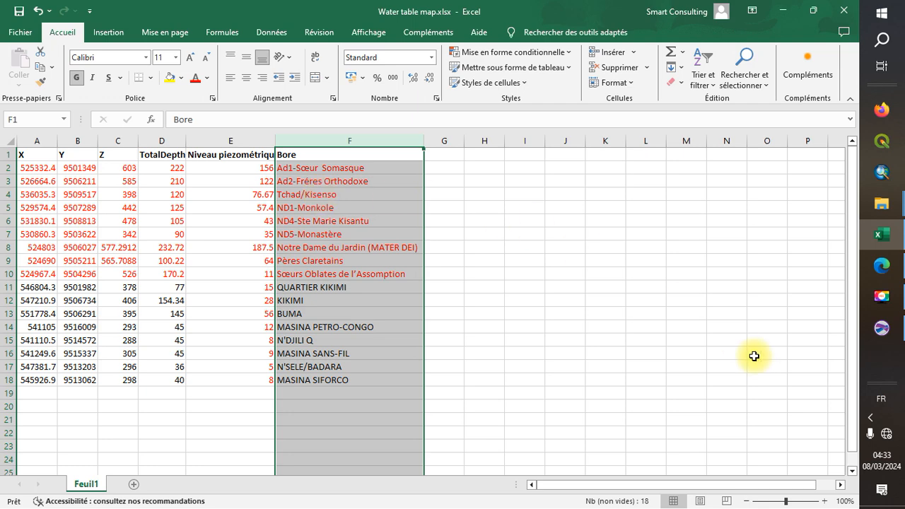
Step: Copy the whole borehole table, headers included, from cells A1 to F18 of the Excel sheet
{"action": "left_click", "coordinate": [882, 330]}
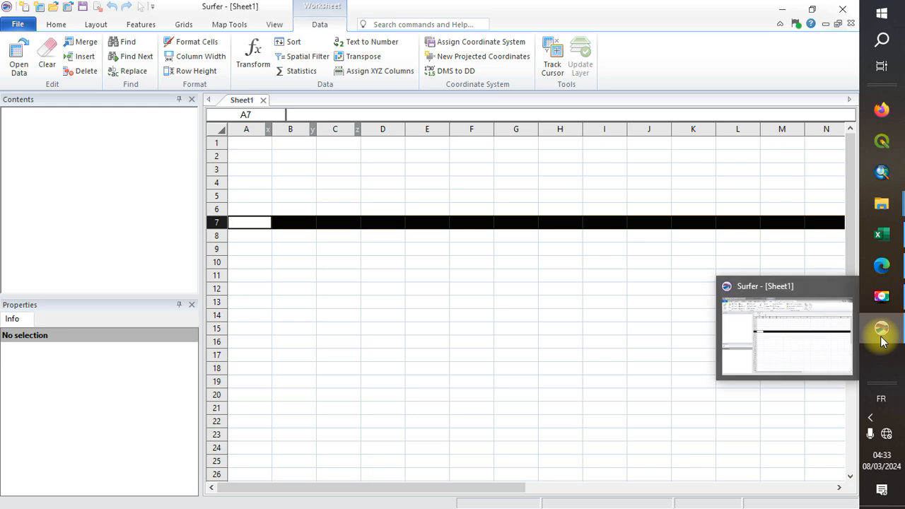
{"action": "left_click", "coordinate": [882, 333]}
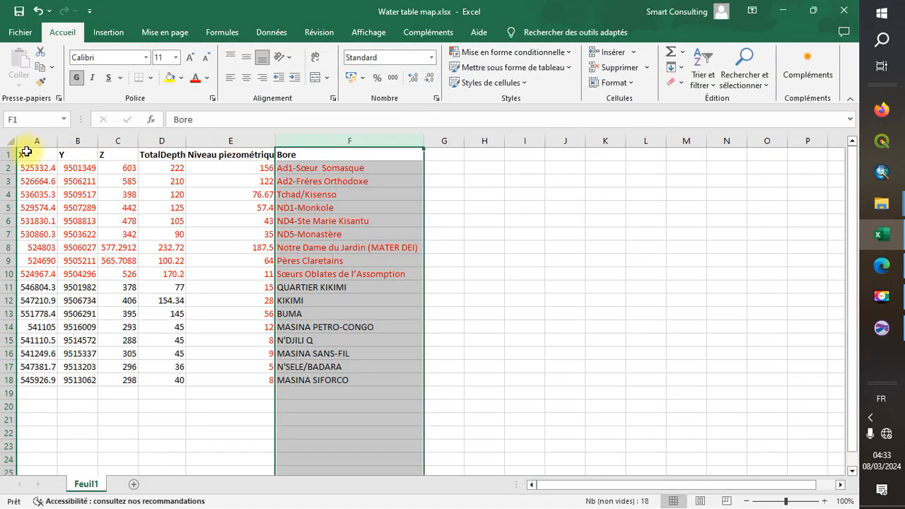
{"action": "left_click_drag", "start_coordinate": [25, 152], "coordinate": [333, 381]}
{"action": "right_click", "coordinate": [337, 319]}
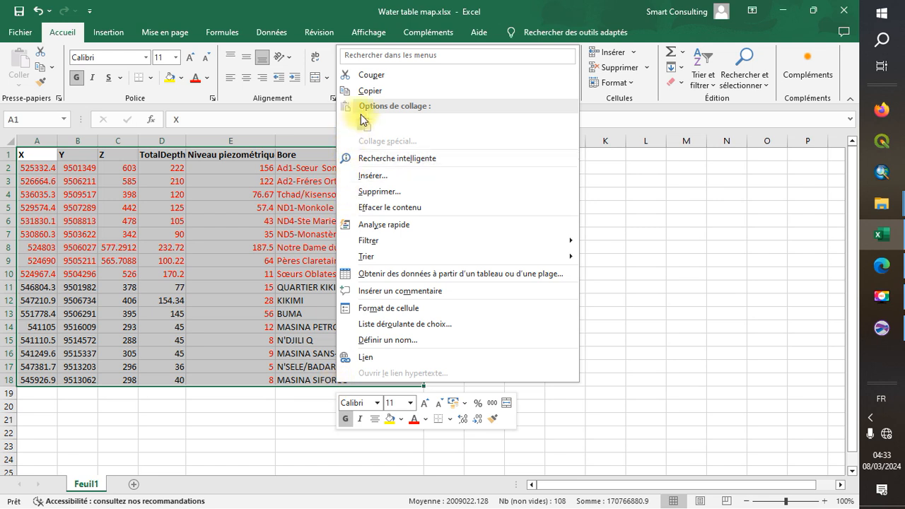
{"action": "left_click", "coordinate": [368, 91]}
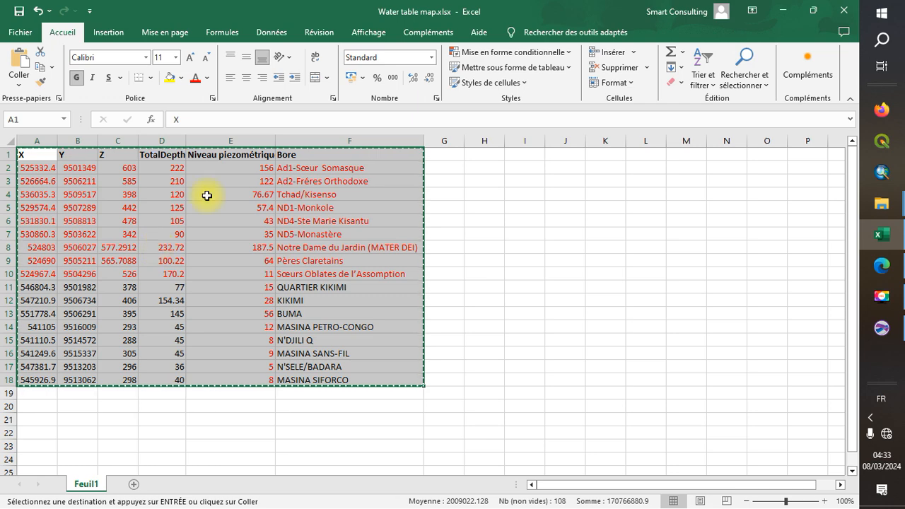
Step: Switch to Surfer and paste the copied borehole table into the empty worksheet starting at cell A1
{"action": "left_click", "coordinate": [868, 328]}
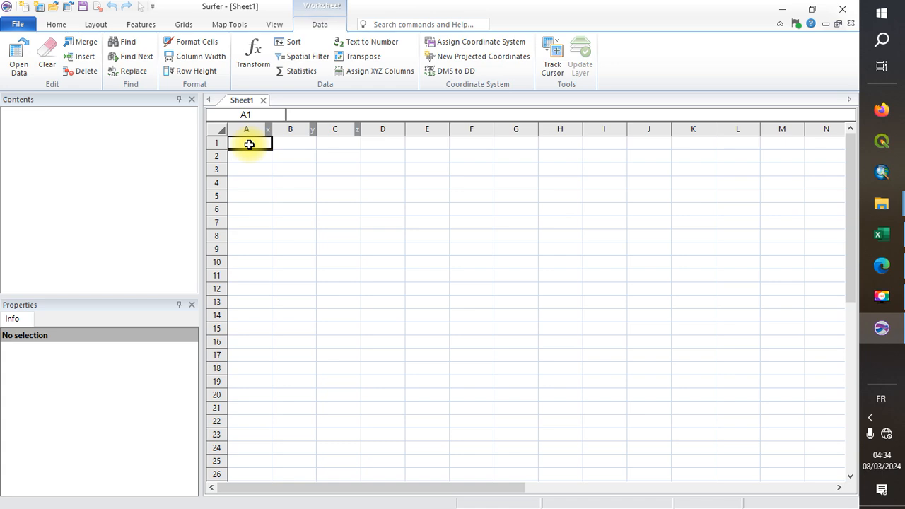
{"action": "right_click", "coordinate": [249, 144]}
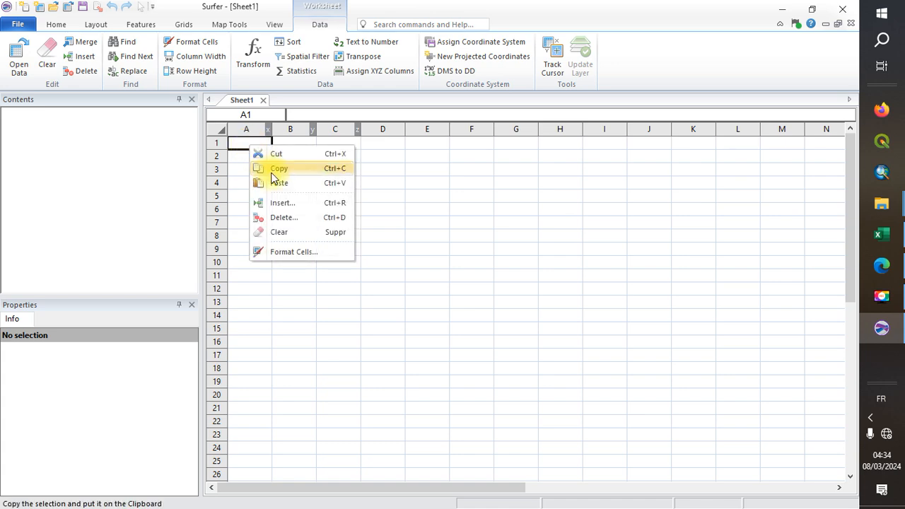
{"action": "left_click", "coordinate": [277, 185]}
{"action": "left_click", "coordinate": [501, 225]}
Step: Fit the widths of the Niveau piezométrique and Bore columns to their contents
{"action": "left_click", "coordinate": [459, 129]}
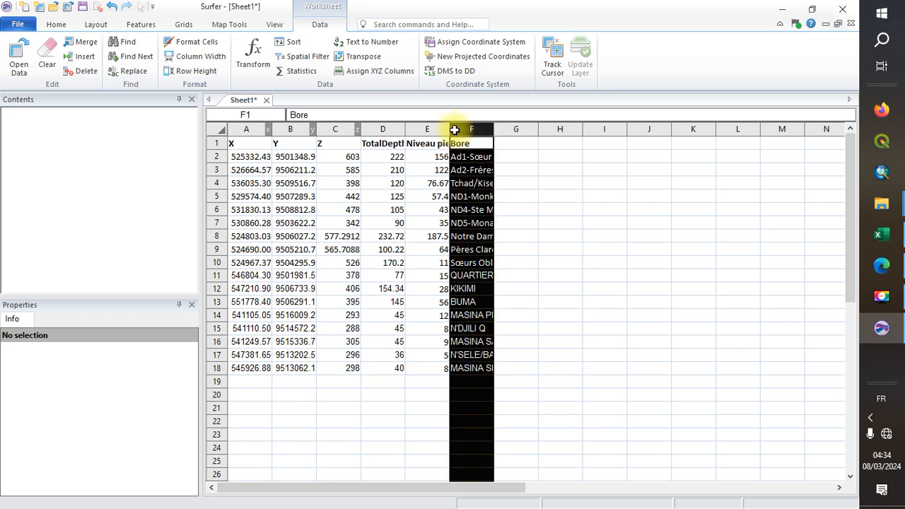
{"action": "double_click", "coordinate": [450, 128]}
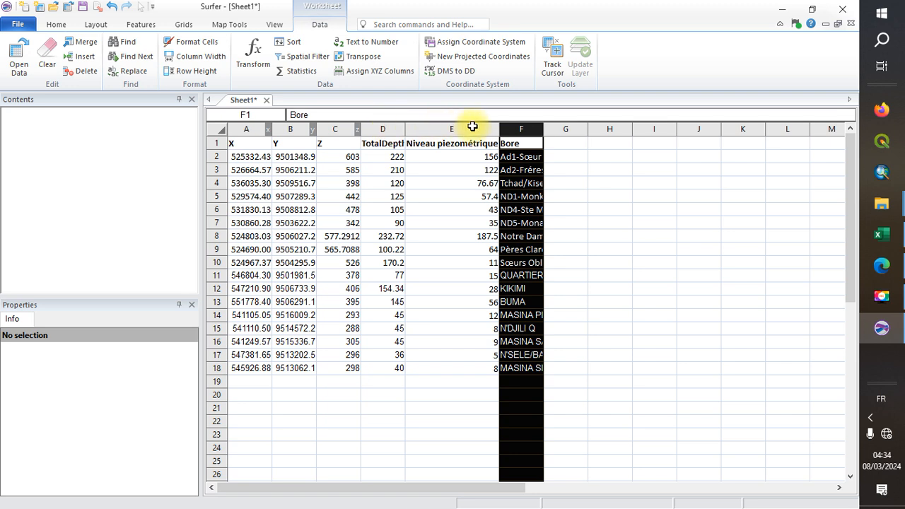
{"action": "left_click", "coordinate": [520, 175]}
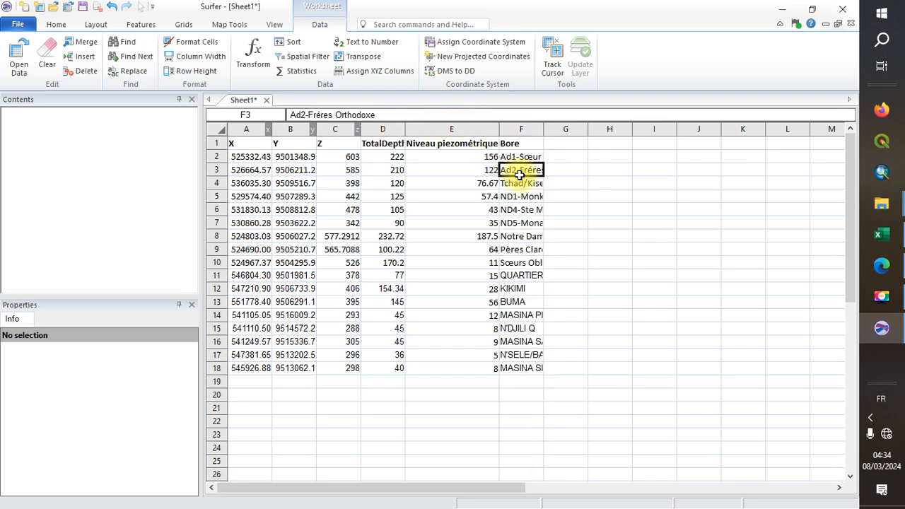
{"action": "double_click", "coordinate": [542, 129]}
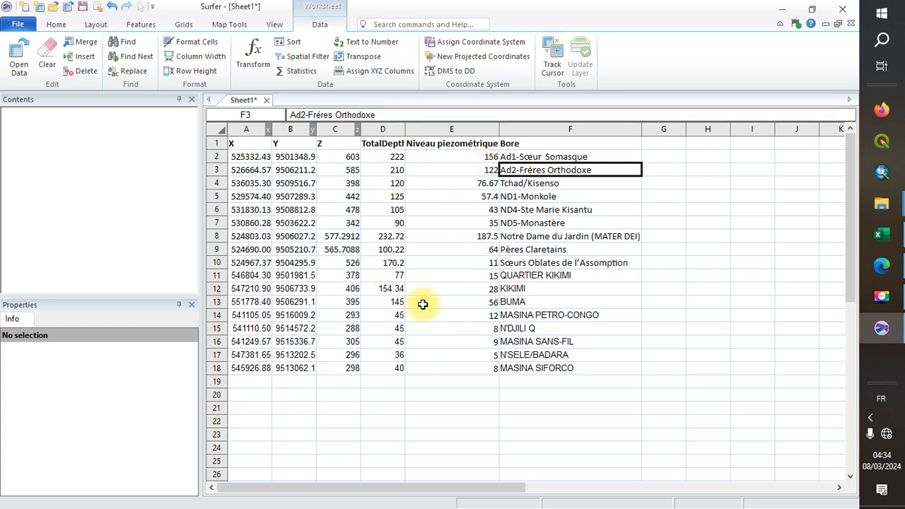
Step: Save the worksheet as Water level in DAT format in the Water table map folder, accepting the comma-delimited export options and loss of formatting
{"action": "left_click", "coordinate": [18, 24]}
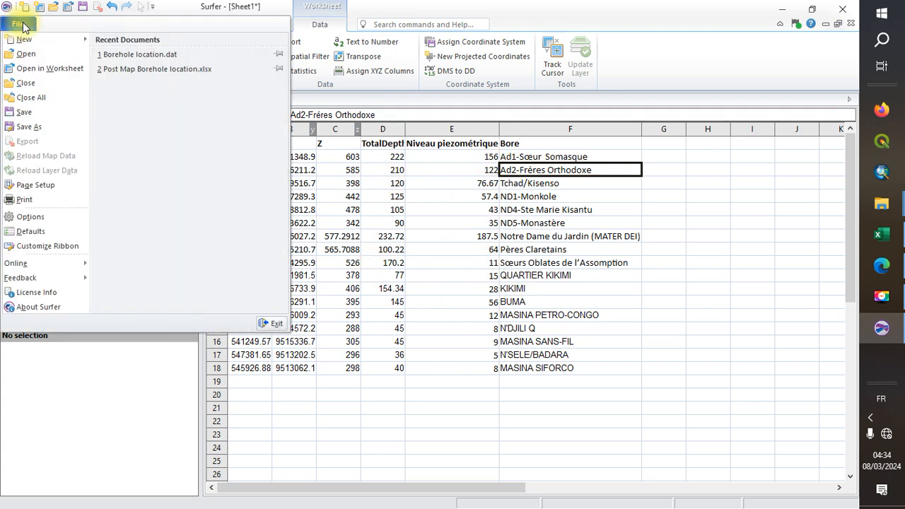
{"action": "left_click", "coordinate": [33, 127]}
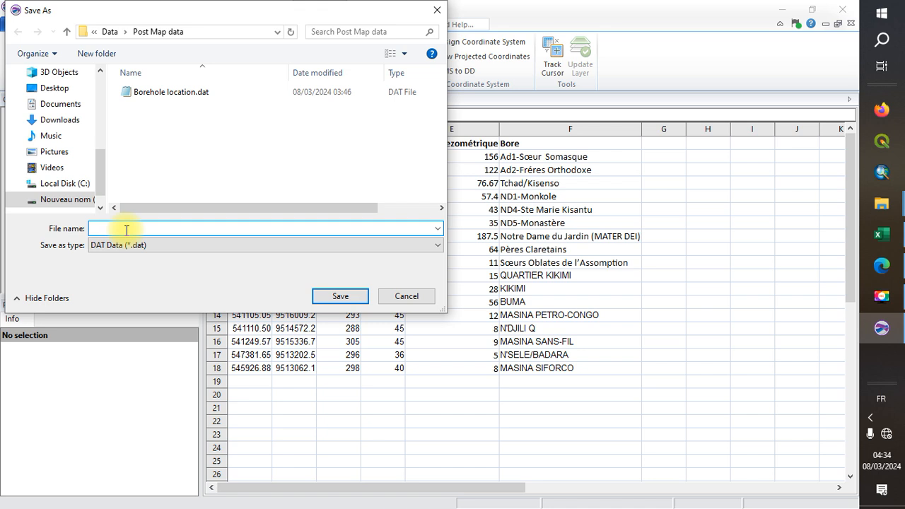
{"action": "type", "text": "Water level"}
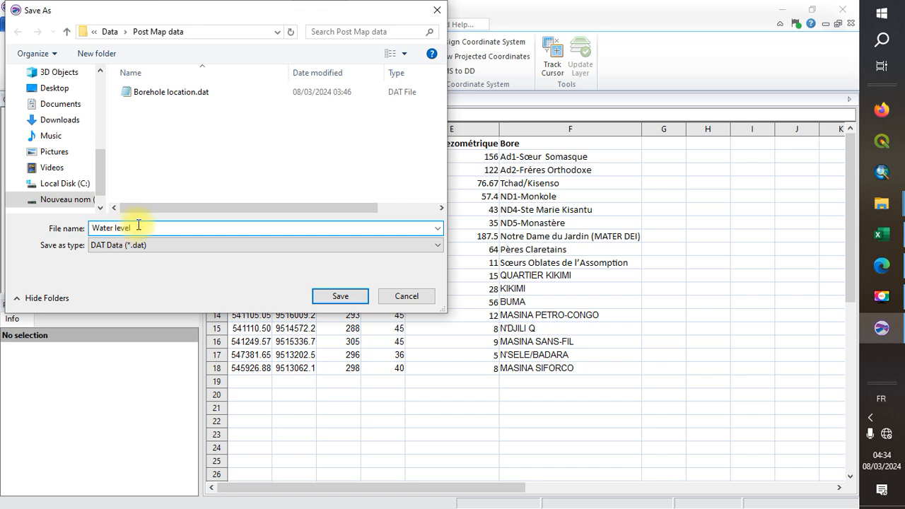
{"action": "left_click", "coordinate": [69, 33]}
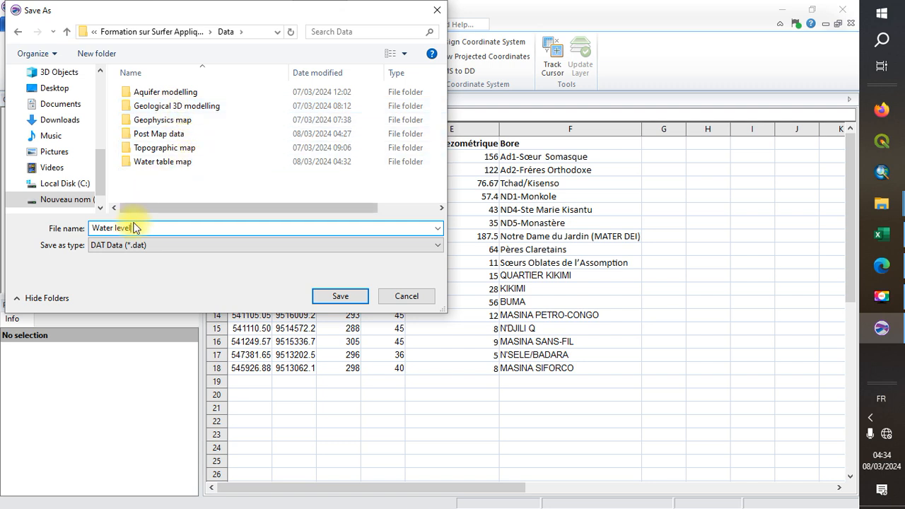
{"action": "left_click", "coordinate": [185, 164]}
{"action": "double_click", "coordinate": [185, 166]}
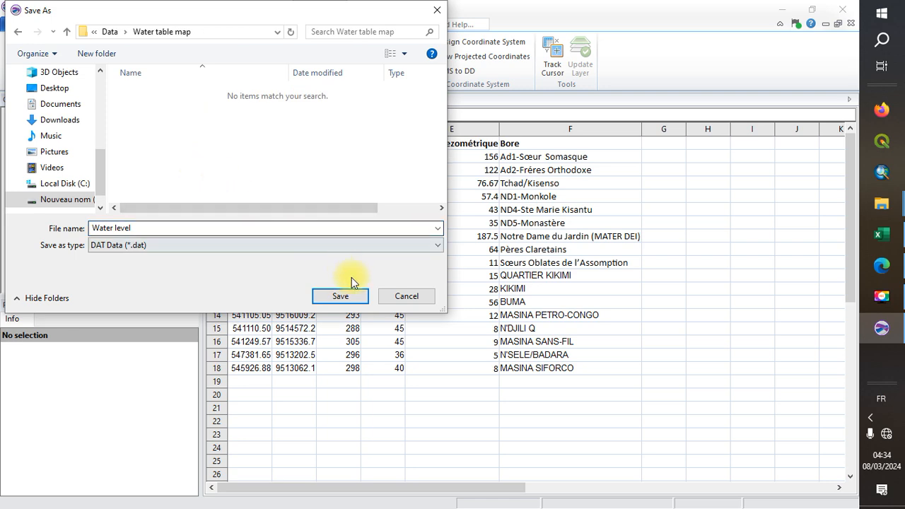
{"action": "left_click", "coordinate": [359, 296]}
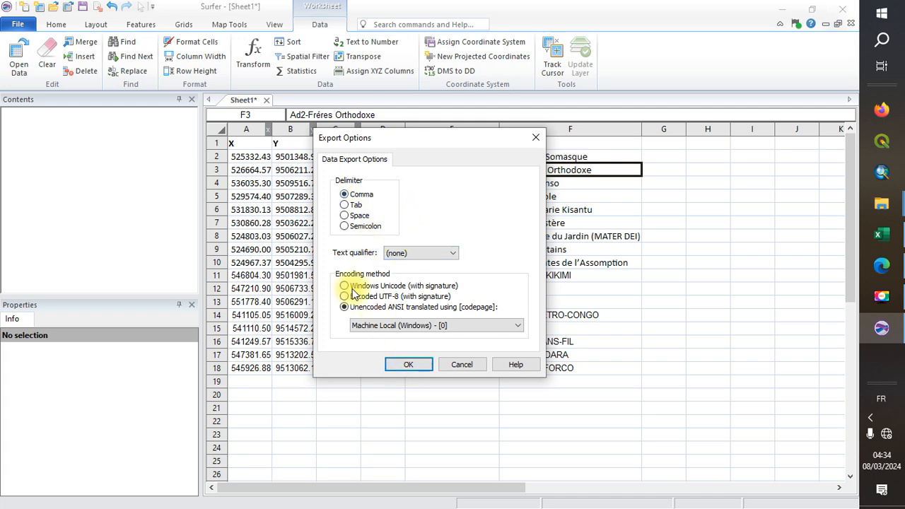
{"action": "left_click", "coordinate": [411, 365]}
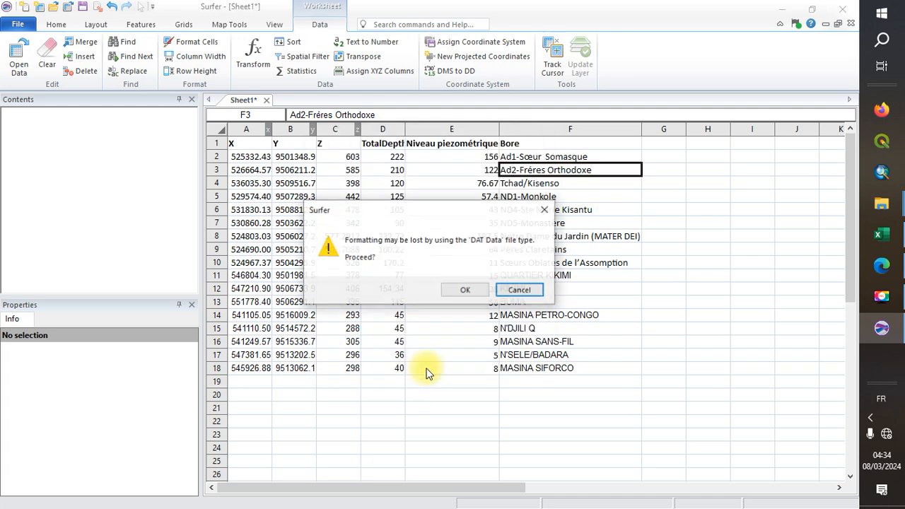
{"action": "left_click", "coordinate": [458, 290]}
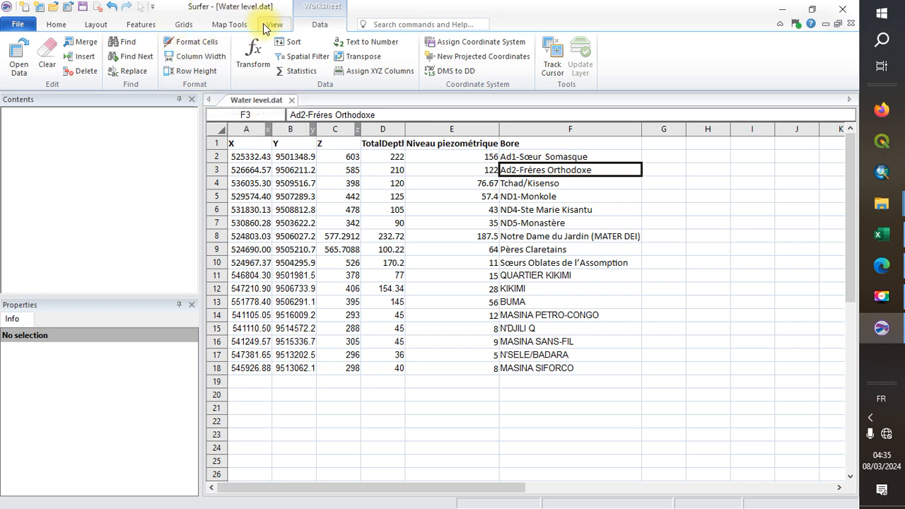
{"action": "left_click", "coordinate": [189, 25]}
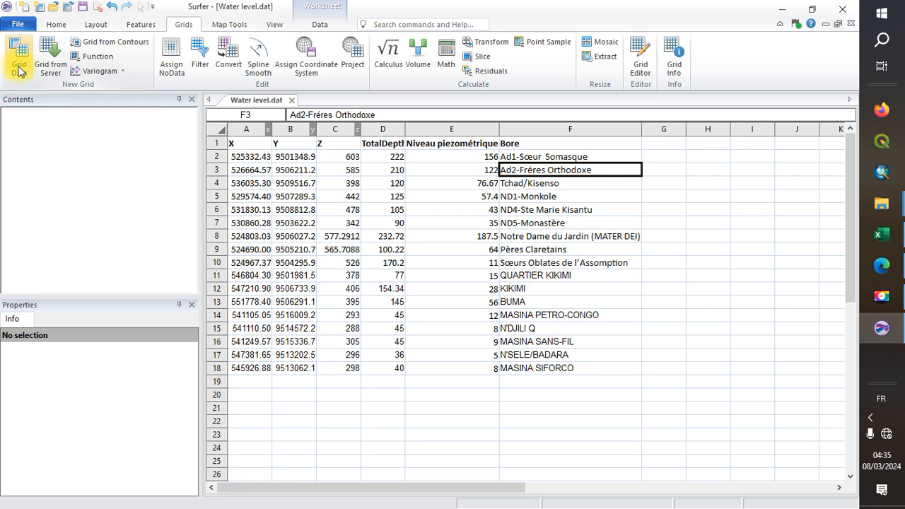
{"action": "left_click", "coordinate": [19, 68]}
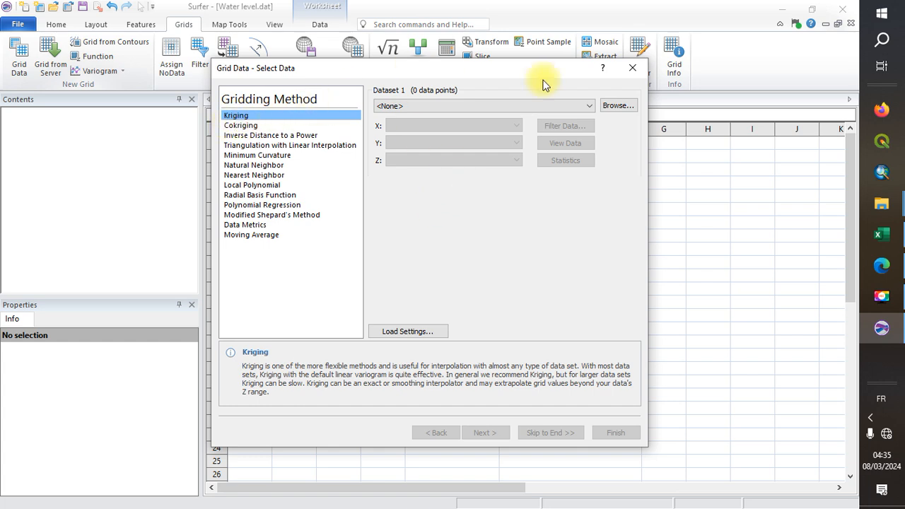
{"action": "left_click", "coordinate": [633, 67]}
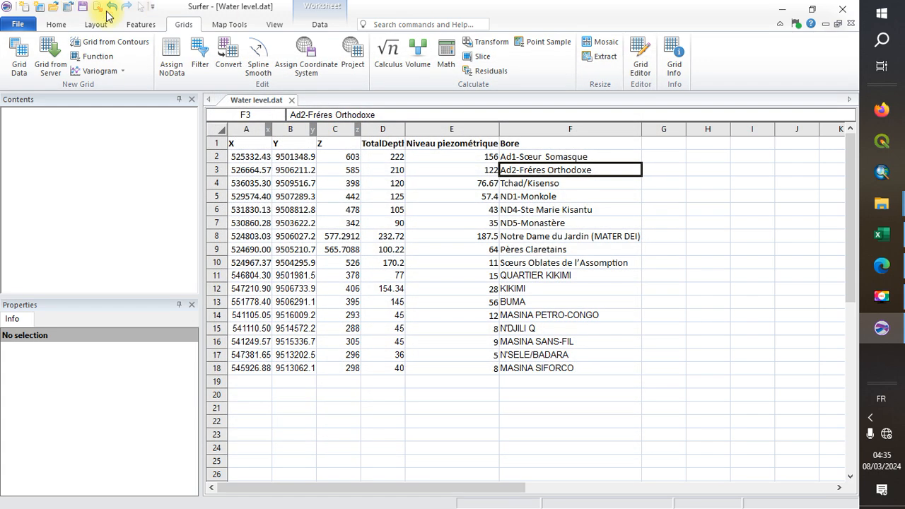
{"action": "left_click", "coordinate": [18, 60]}
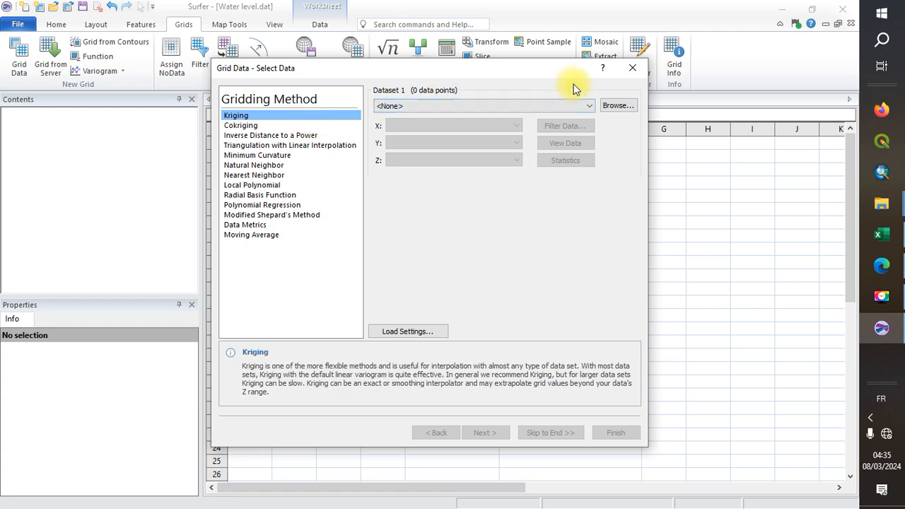
{"action": "left_click", "coordinate": [632, 71]}
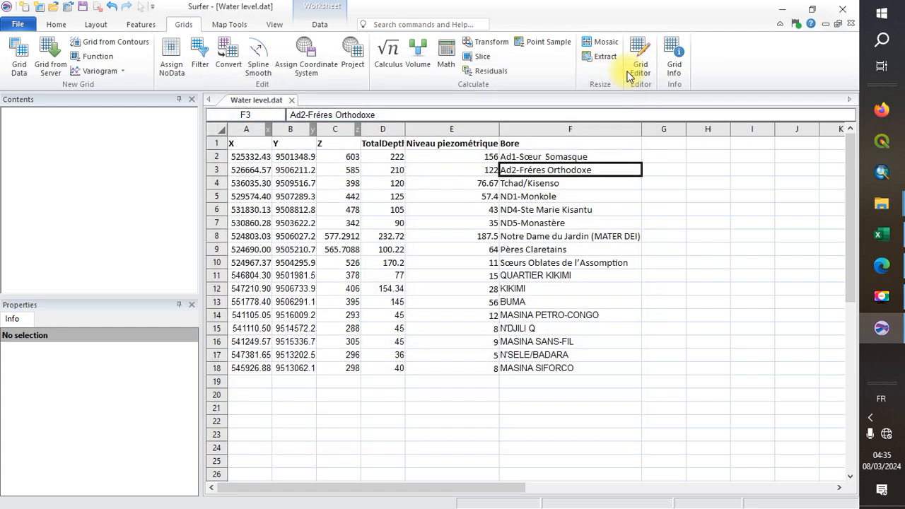
Step: Create a new blank plot document
{"action": "left_click", "coordinate": [26, 8]}
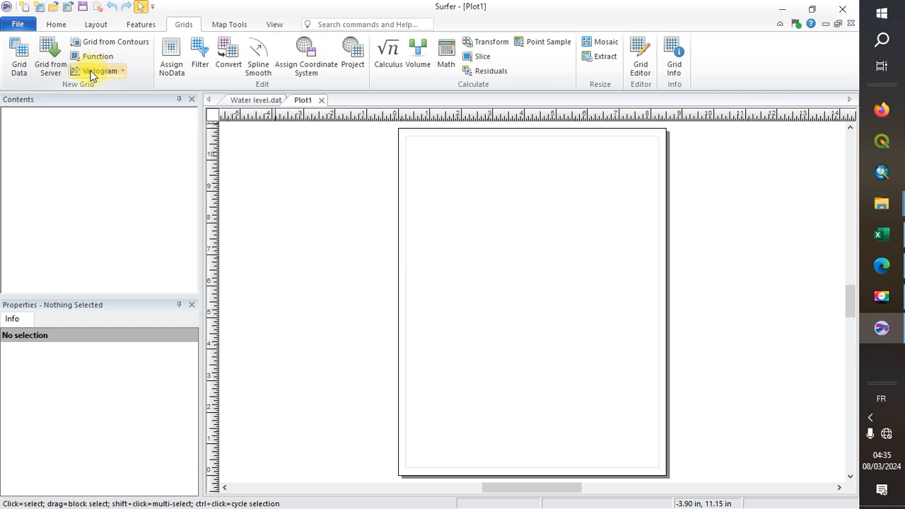
Step: Start gridding data with the Kriging method and load Water level.dat as the dataset
{"action": "left_click", "coordinate": [23, 58]}
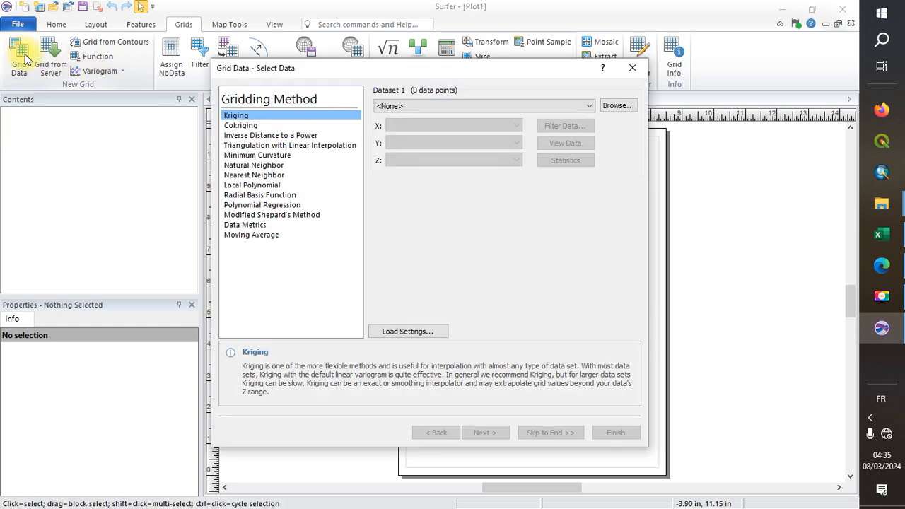
{"action": "left_click", "coordinate": [619, 107]}
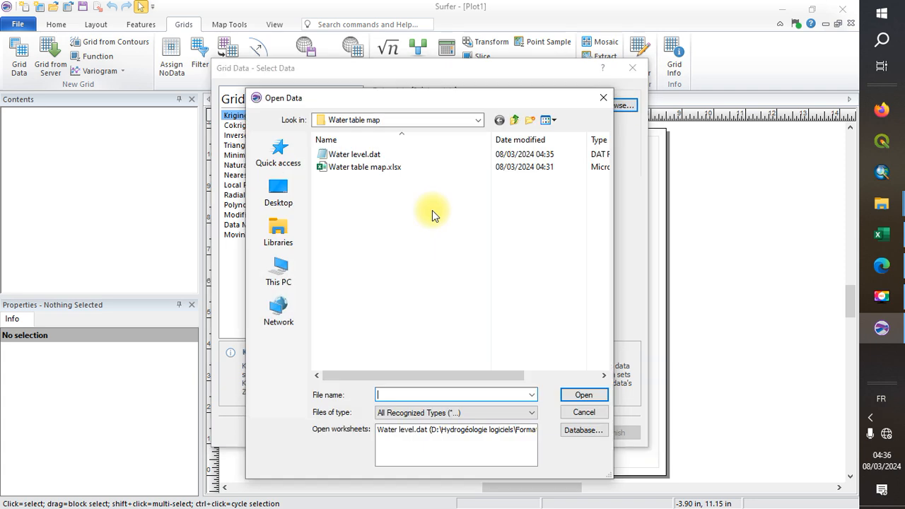
{"action": "left_click", "coordinate": [377, 155]}
{"action": "left_click", "coordinate": [582, 395]}
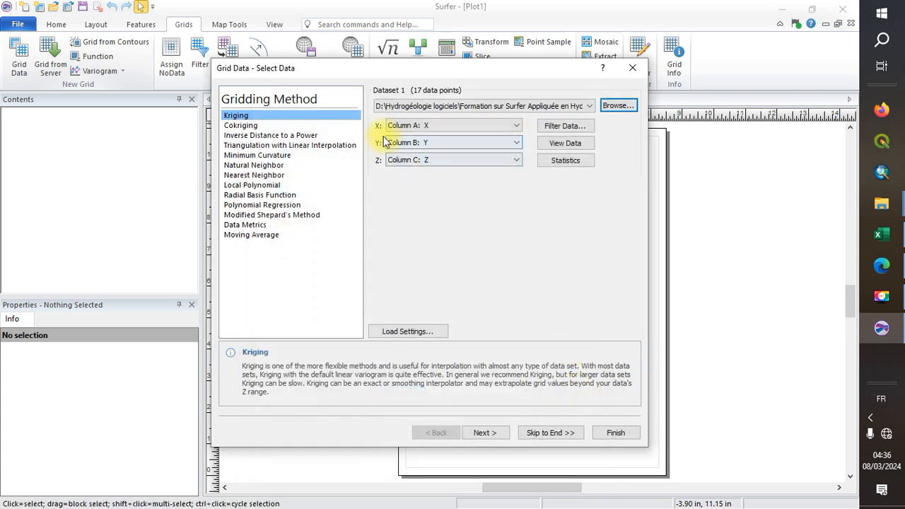
Step: Keep Column A as X and Column B as Y, and set Z to Column E: Niveau piezométrique
{"action": "left_click", "coordinate": [451, 125]}
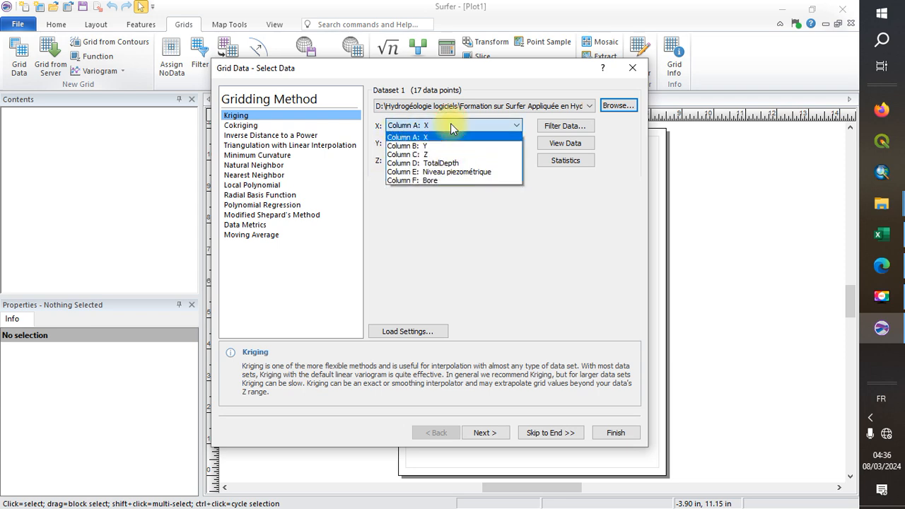
{"action": "left_click", "coordinate": [426, 125]}
{"action": "left_click", "coordinate": [435, 143]}
{"action": "left_click", "coordinate": [437, 141]}
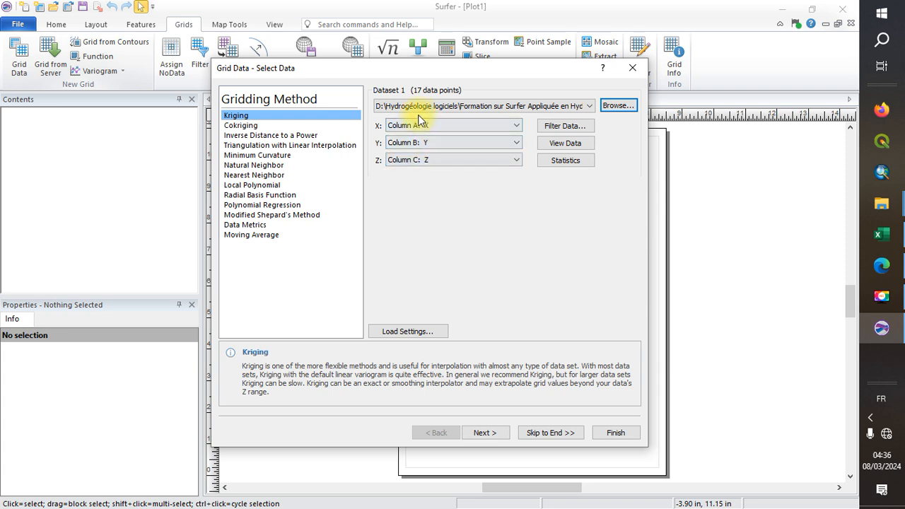
{"action": "left_click", "coordinate": [423, 160]}
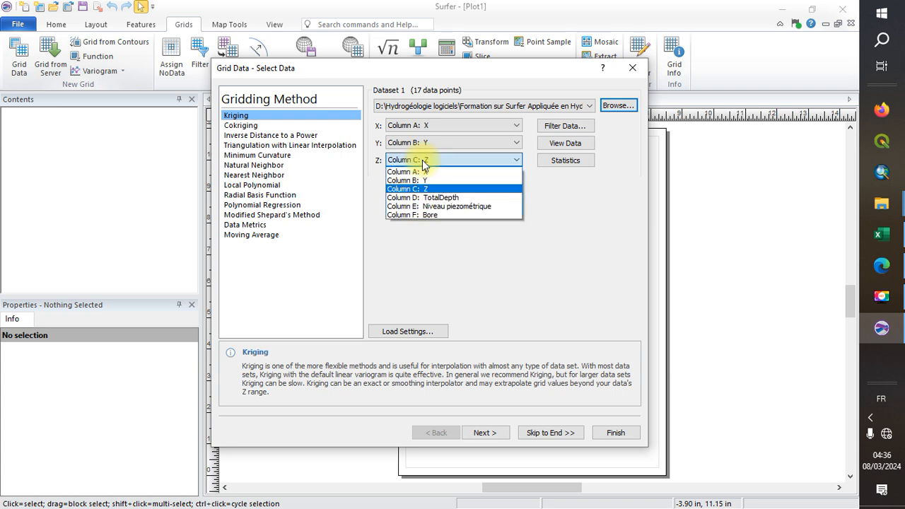
{"action": "left_click", "coordinate": [433, 208]}
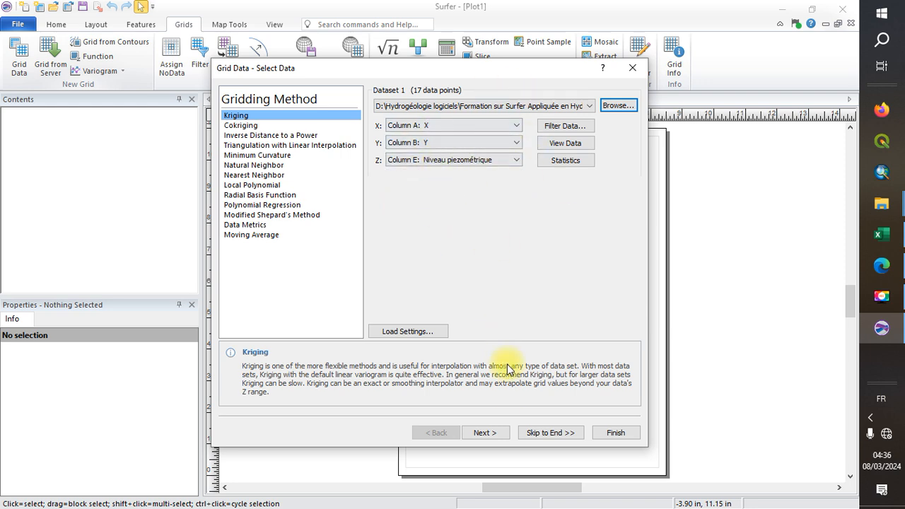
Step: Accept the default Kriging variogram, options and cross validation settings, and advance to the grid output settings
{"action": "left_click", "coordinate": [498, 434]}
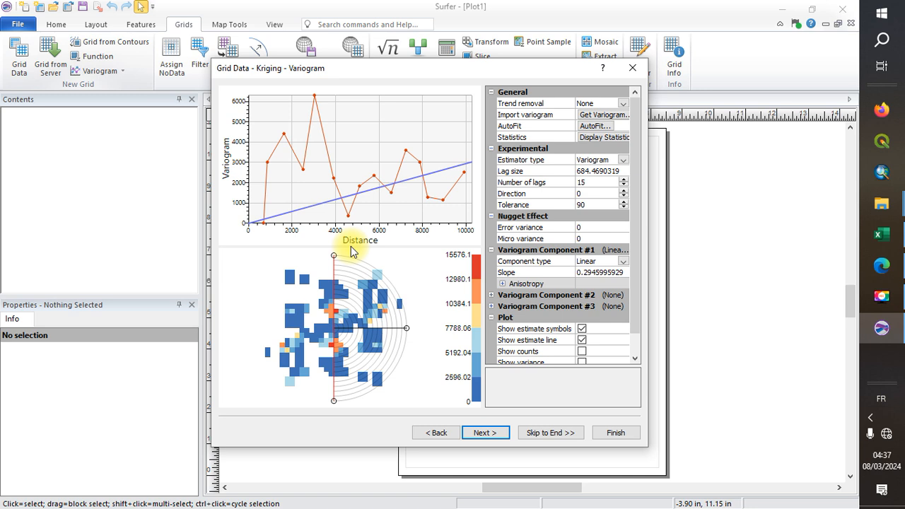
{"action": "left_click", "coordinate": [623, 160]}
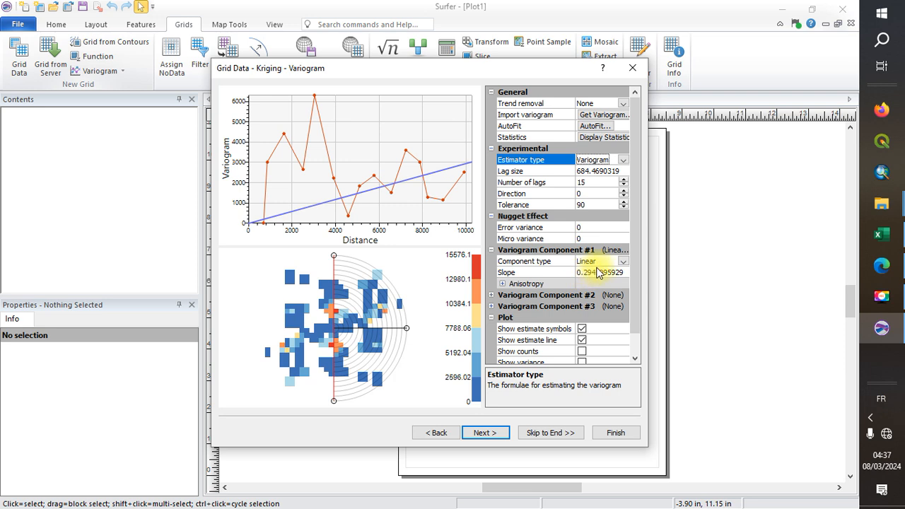
{"action": "left_click_drag", "start_coordinate": [635, 291], "coordinate": [644, 152]}
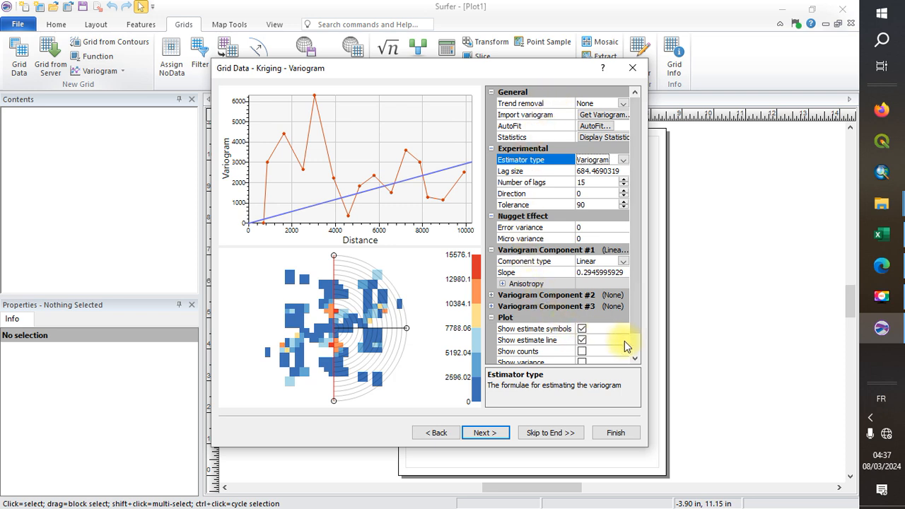
{"action": "left_click", "coordinate": [486, 432]}
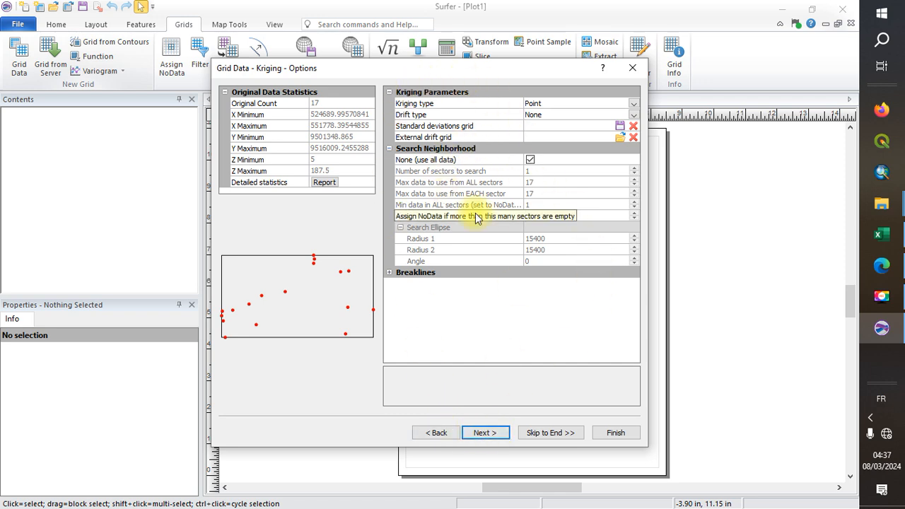
{"action": "left_click", "coordinate": [494, 432]}
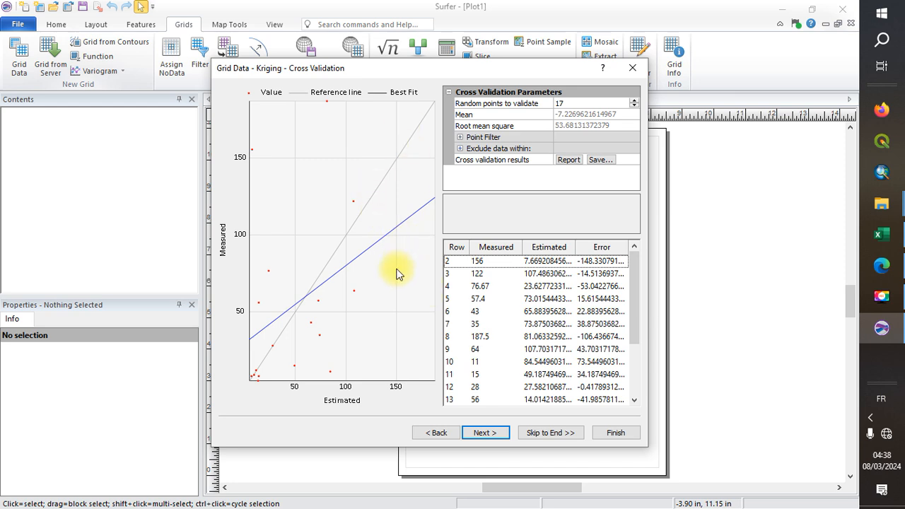
{"action": "left_click", "coordinate": [495, 436]}
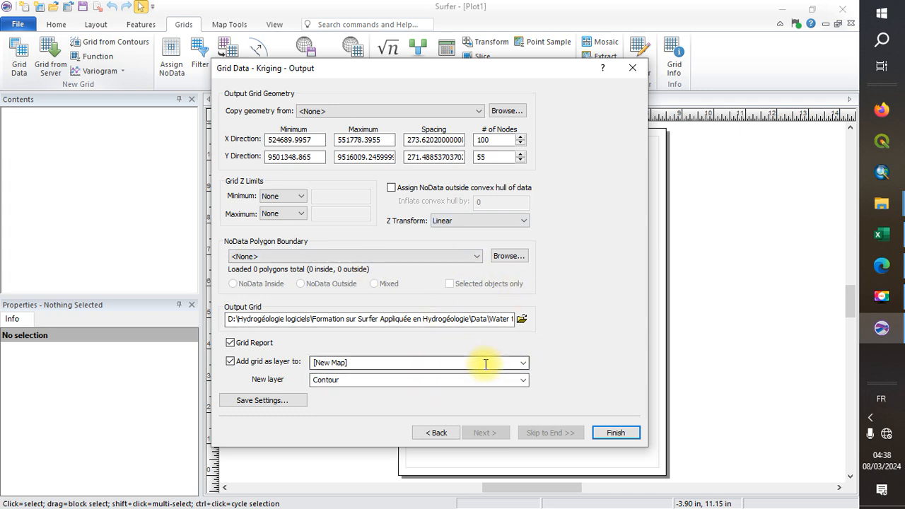
Step: Check the output path to Water level.grd and generate the grid with a report and a Contour layer in a new map
{"action": "left_click", "coordinate": [457, 318]}
{"action": "left_click", "coordinate": [457, 319]}
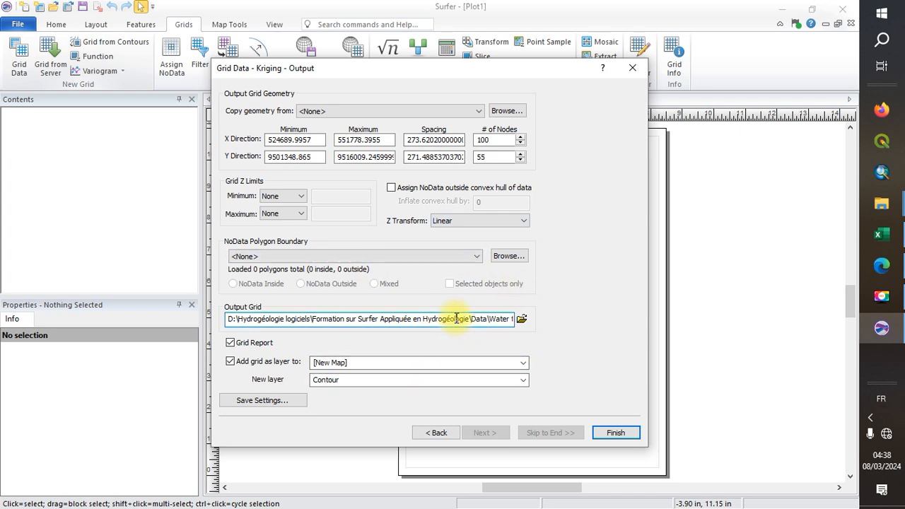
{"action": "key", "text": "End"}
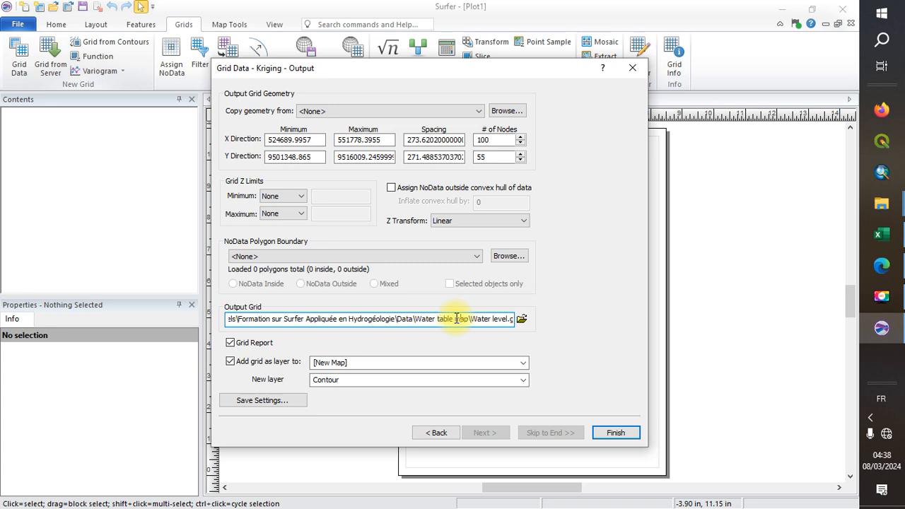
{"action": "key", "text": "Right"}
{"action": "key", "text": "Right"}
{"action": "key", "text": "Right"}
{"action": "key", "text": "Right"}
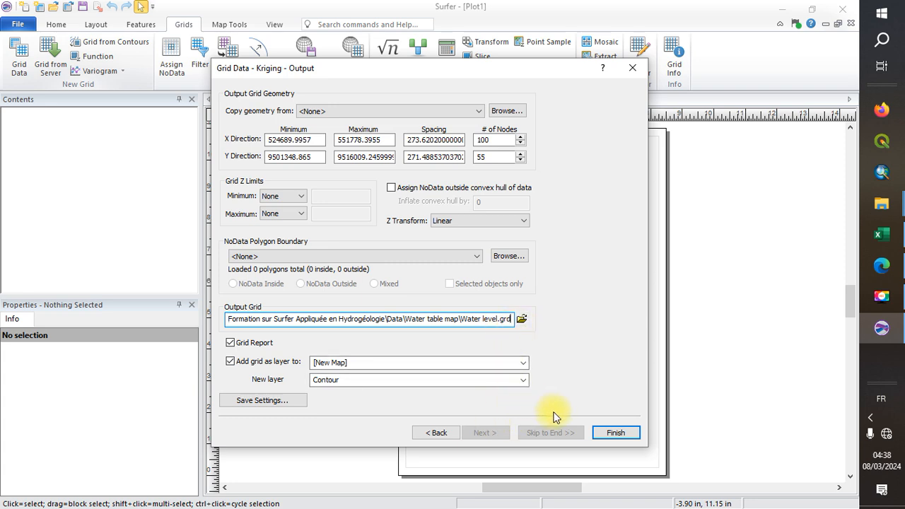
{"action": "left_click", "coordinate": [609, 433]}
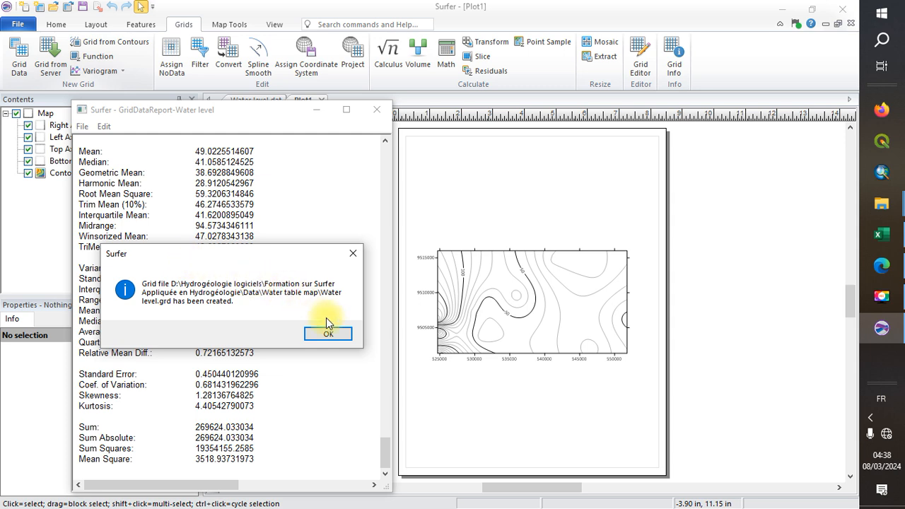
{"action": "left_click", "coordinate": [320, 337]}
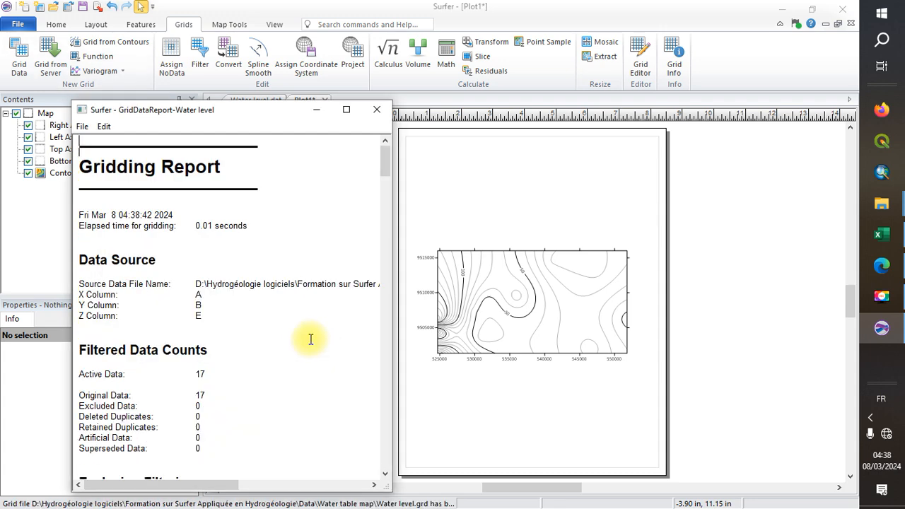
Step: Review the gridding report, close it and save it as GridDataReport-Water level.txt in Text Format in the Water table map folder
{"action": "scroll", "coordinate": [382, 340], "scroll_direction": "down", "scroll_amount": 15}
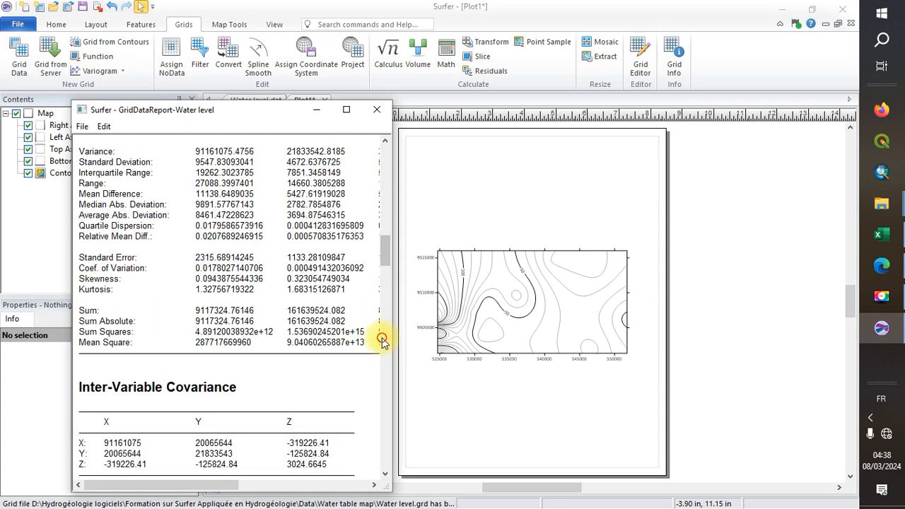
{"action": "left_click", "coordinate": [382, 341]}
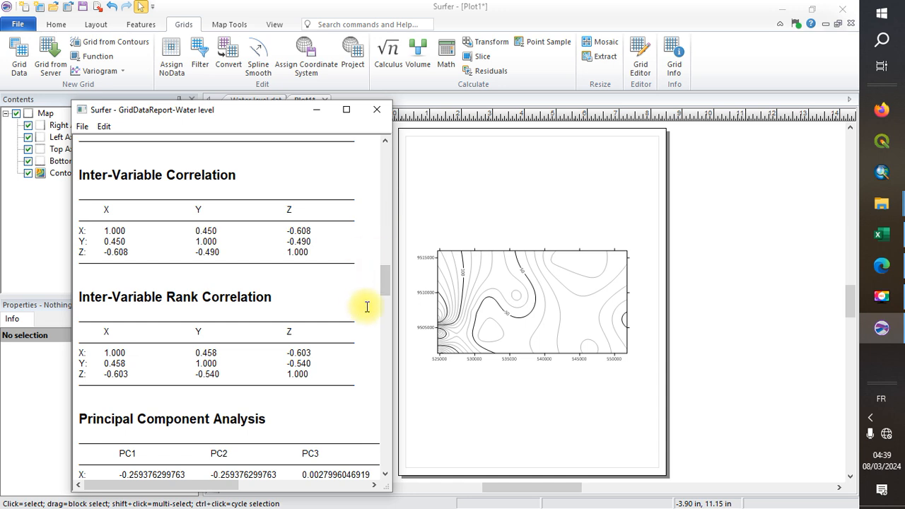
{"action": "left_click_drag", "start_coordinate": [384, 277], "coordinate": [335, 146]}
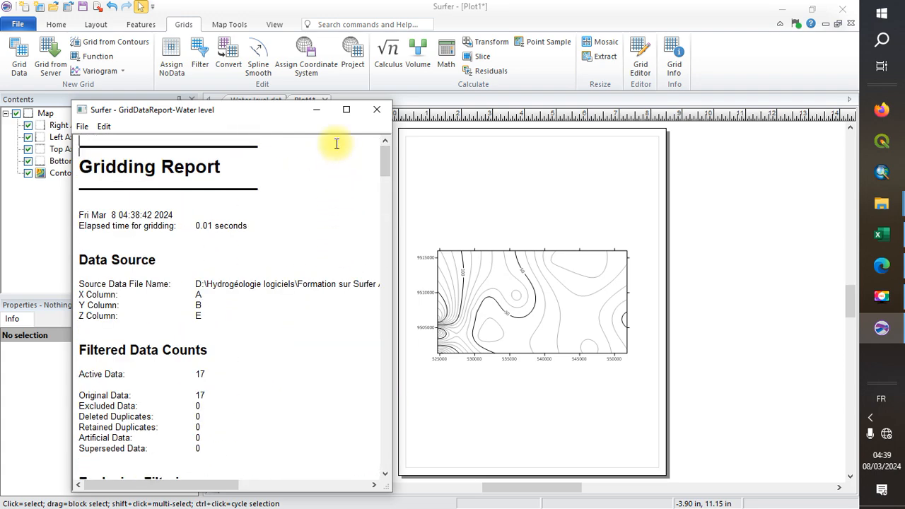
{"action": "left_click", "coordinate": [375, 110]}
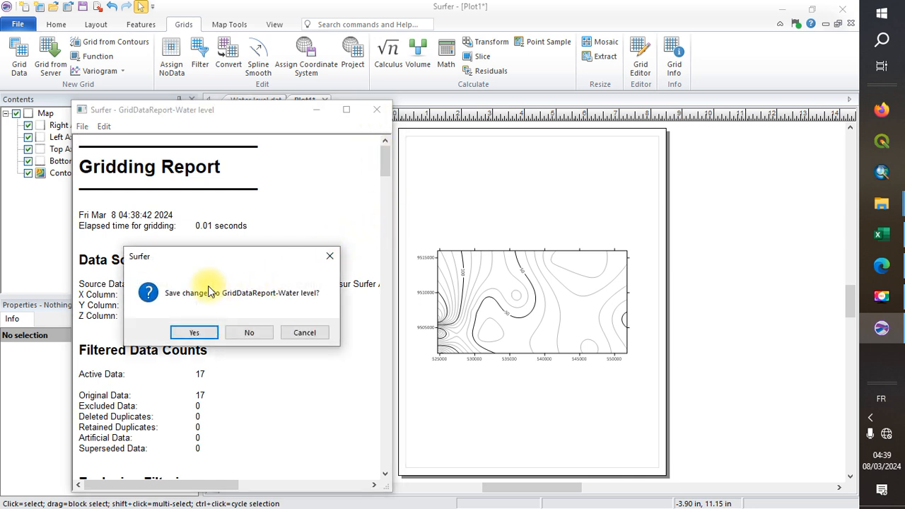
{"action": "left_click", "coordinate": [194, 333]}
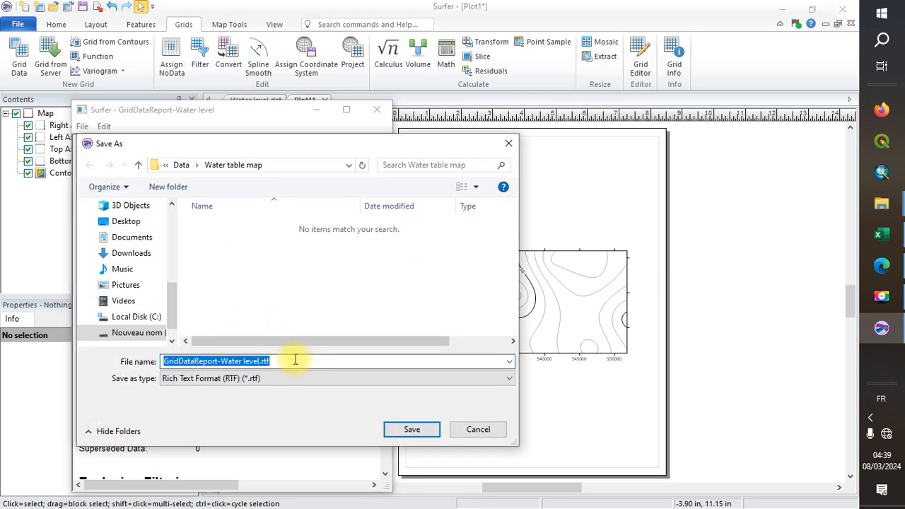
{"action": "left_click", "coordinate": [277, 379]}
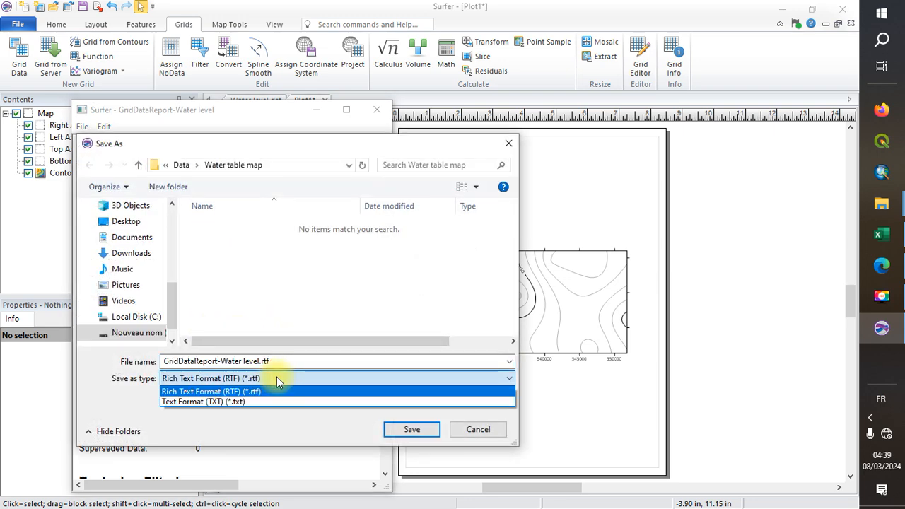
{"action": "left_click", "coordinate": [237, 402]}
{"action": "left_click", "coordinate": [417, 432]}
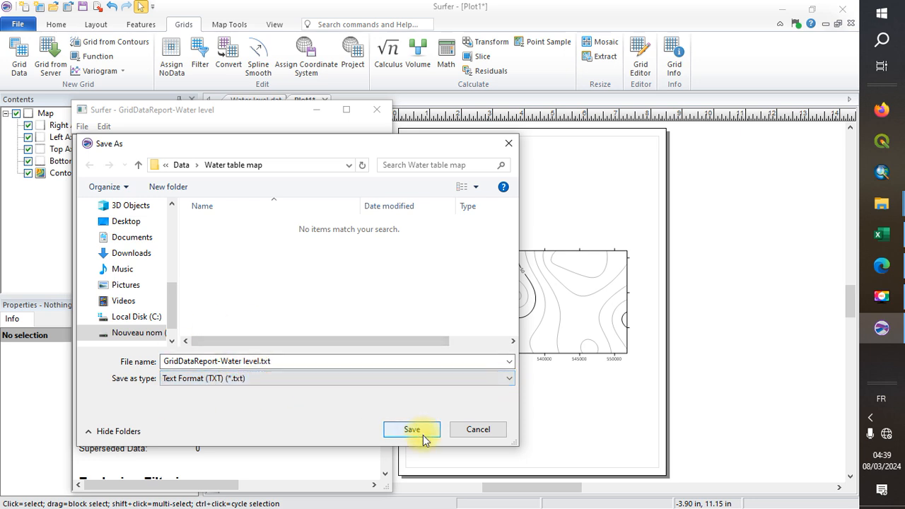
{"action": "left_click", "coordinate": [413, 431]}
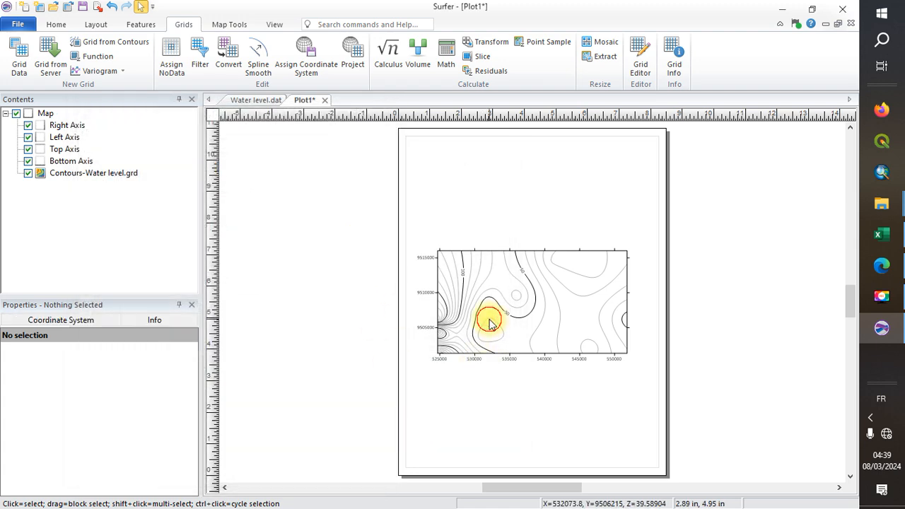
Step: Enlarge the contour map on the page to about 7.15 by 4.61 in
{"action": "left_click", "coordinate": [487, 319]}
{"action": "left_click_drag", "start_coordinate": [414, 245], "coordinate": [408, 232]}
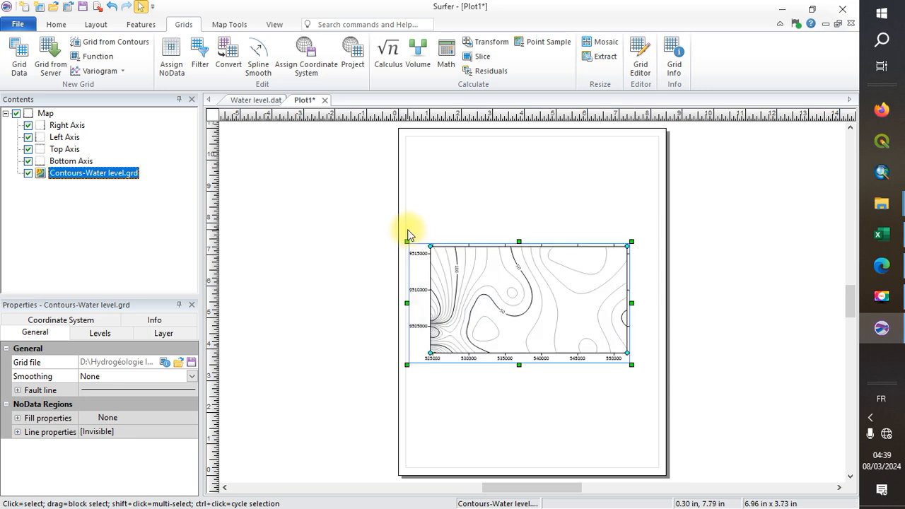
{"action": "left_click_drag", "start_coordinate": [618, 258], "coordinate": [647, 232]}
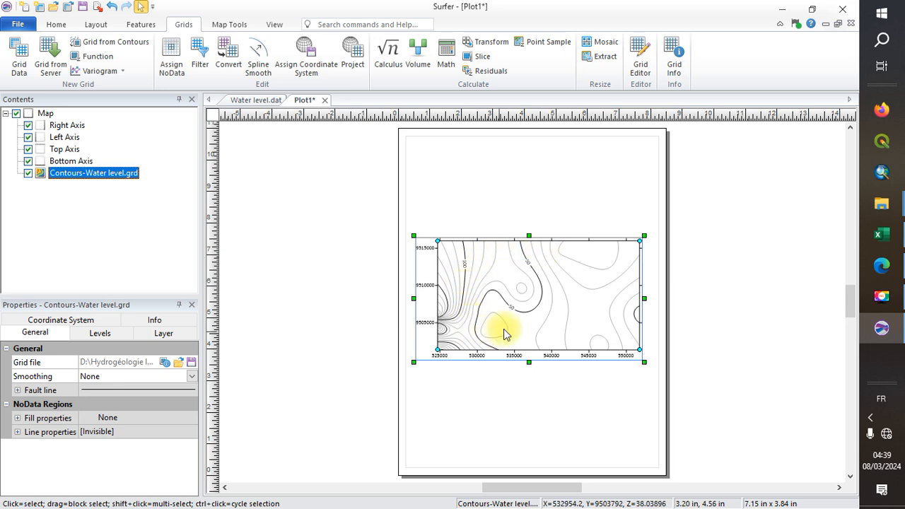
{"action": "left_click_drag", "start_coordinate": [529, 235], "coordinate": [530, 215]}
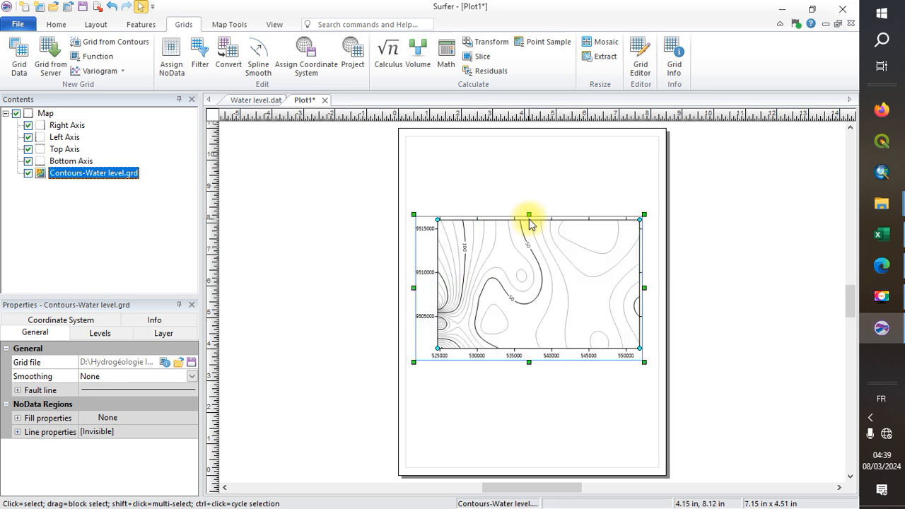
{"action": "left_click_drag", "start_coordinate": [529, 211], "coordinate": [528, 207]}
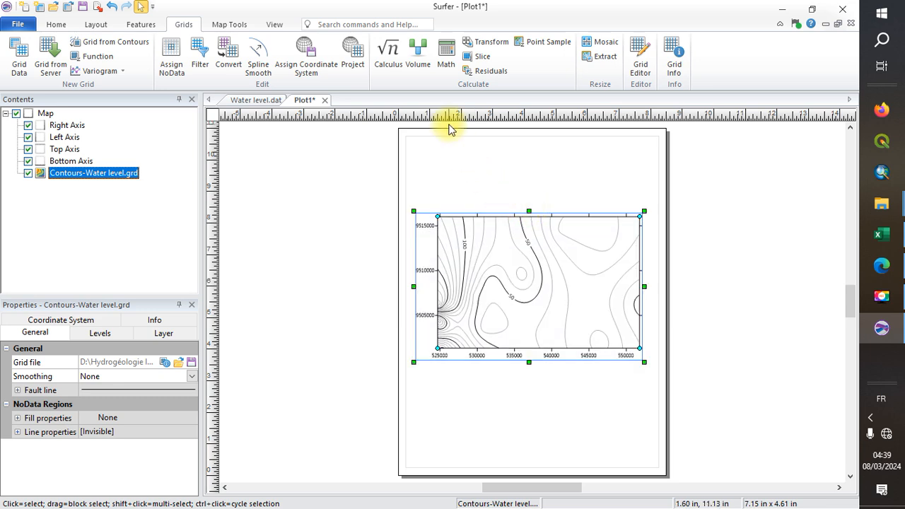
{"action": "left_click", "coordinate": [96, 24]}
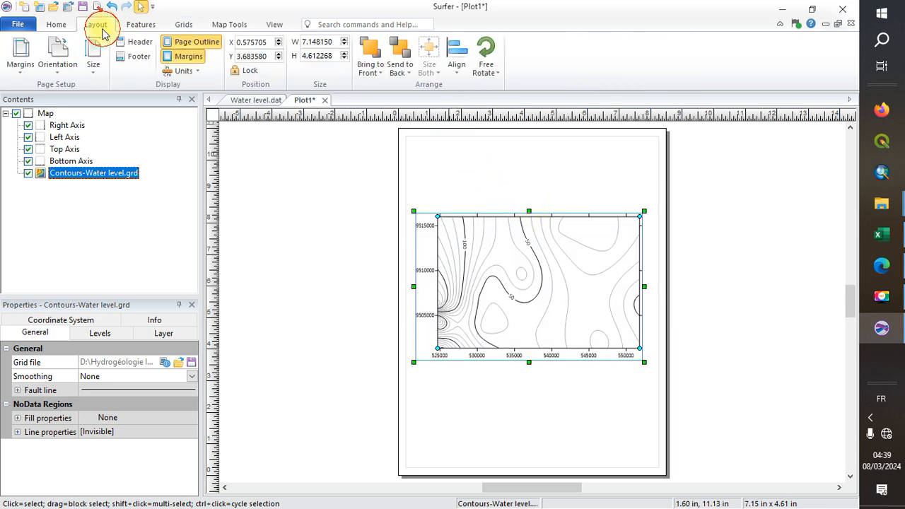
{"action": "left_click", "coordinate": [225, 27]}
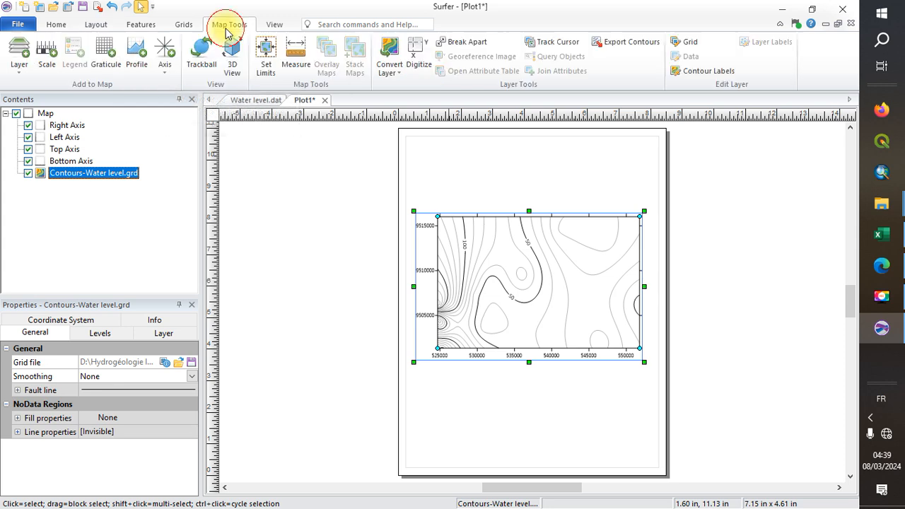
{"action": "left_click", "coordinate": [387, 76]}
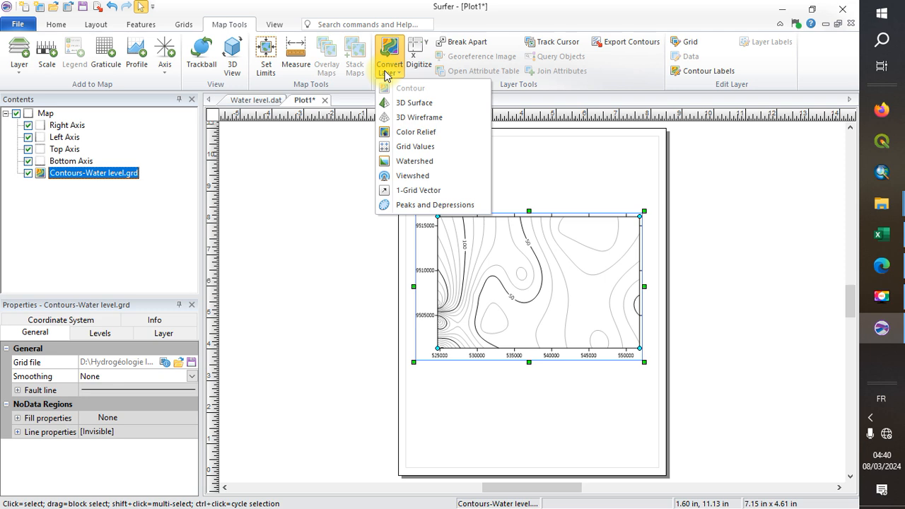
{"action": "left_click", "coordinate": [313, 132]}
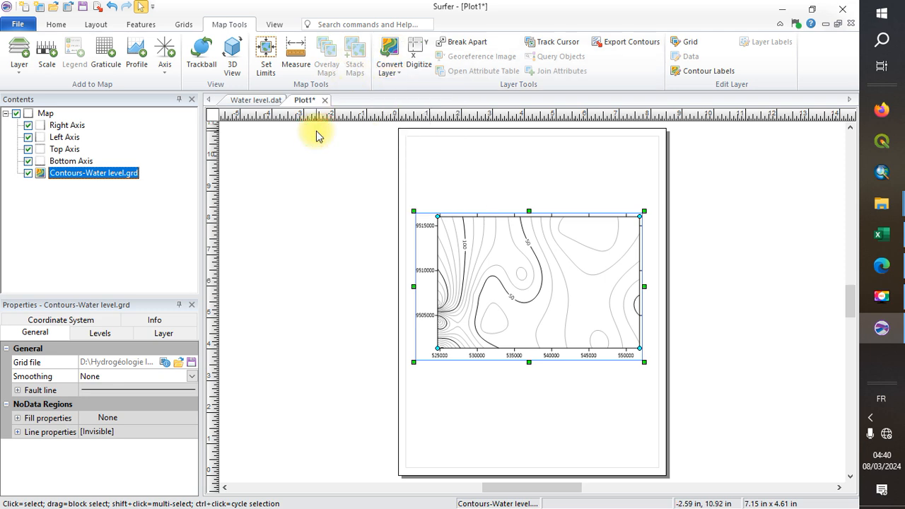
Step: Create a post map from Borehole location.dat in the Post Map data folder
{"action": "left_click", "coordinate": [58, 25]}
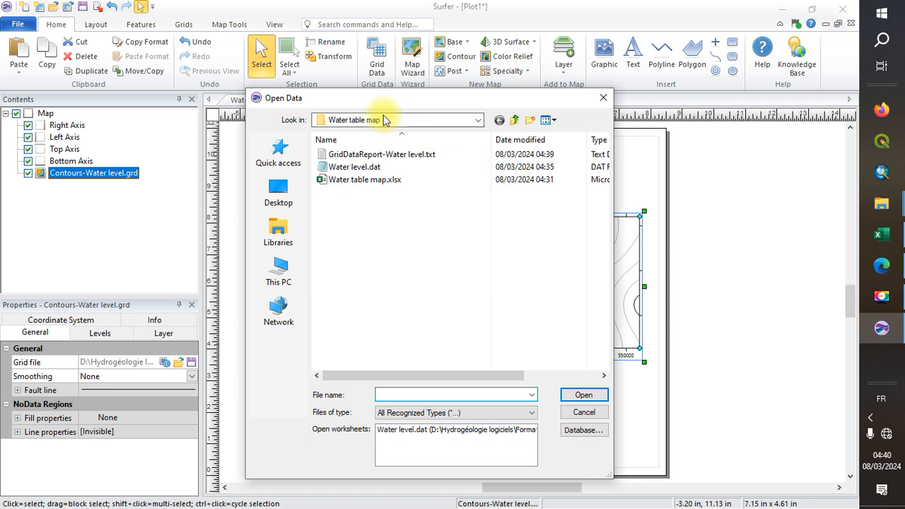
{"action": "left_click", "coordinate": [514, 120]}
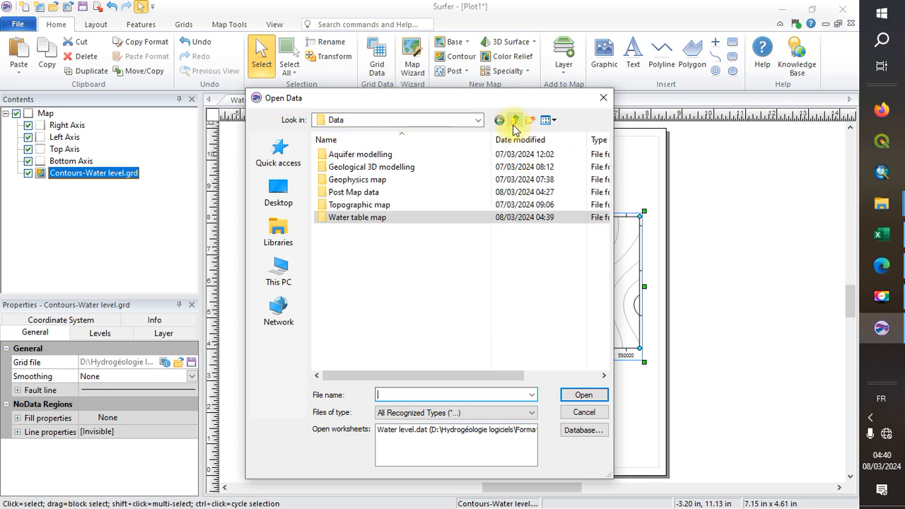
{"action": "double_click", "coordinate": [382, 192]}
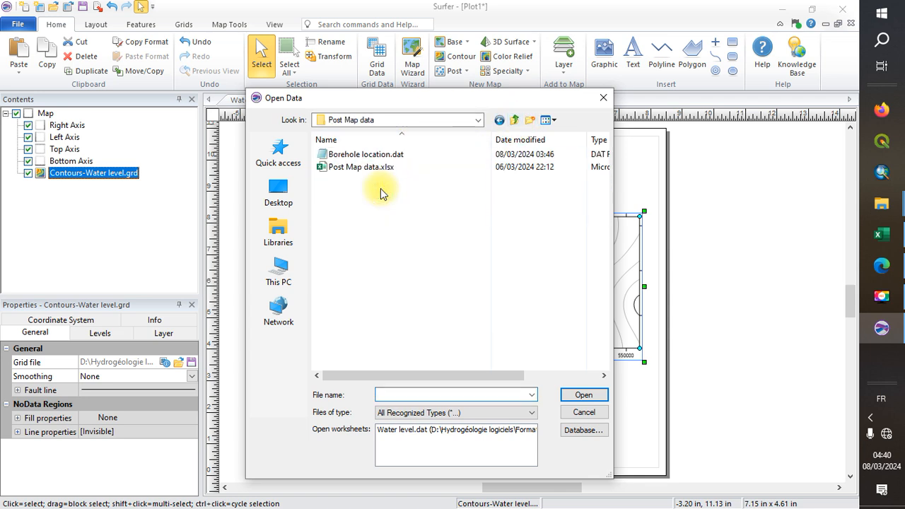
{"action": "left_click", "coordinate": [368, 154]}
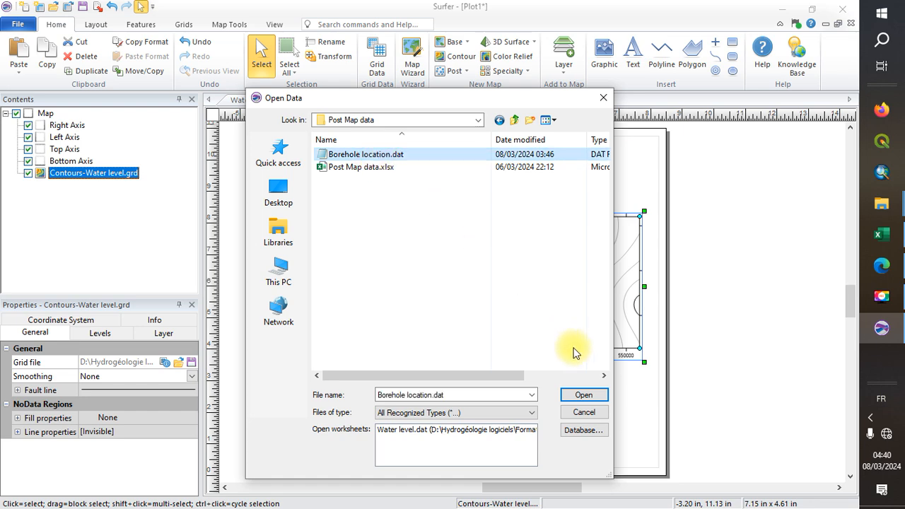
{"action": "left_click", "coordinate": [582, 394]}
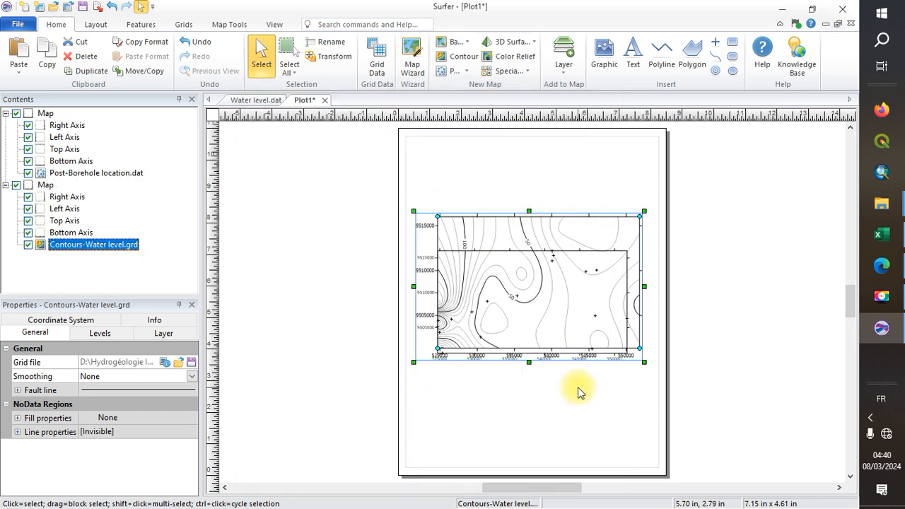
{"action": "left_click", "coordinate": [580, 252]}
{"action": "left_click_drag", "start_coordinate": [580, 253], "coordinate": [699, 265]}
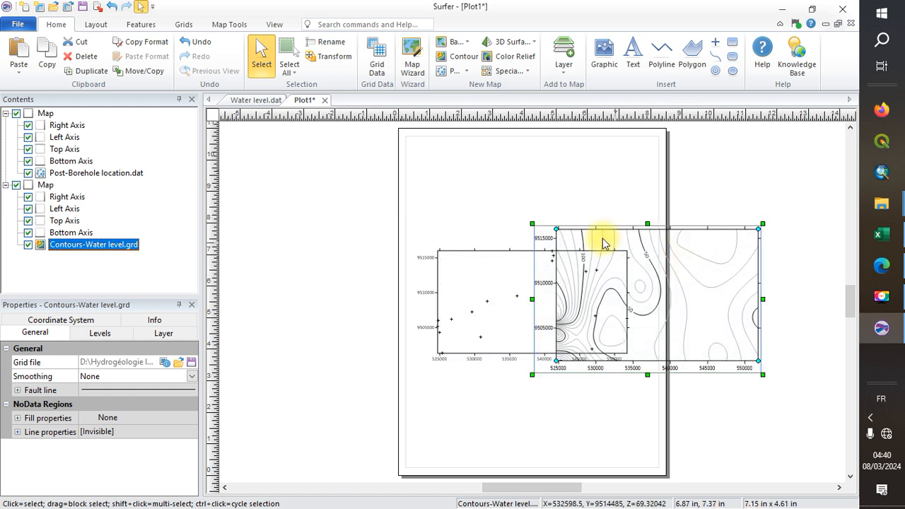
{"action": "left_click", "coordinate": [111, 7]}
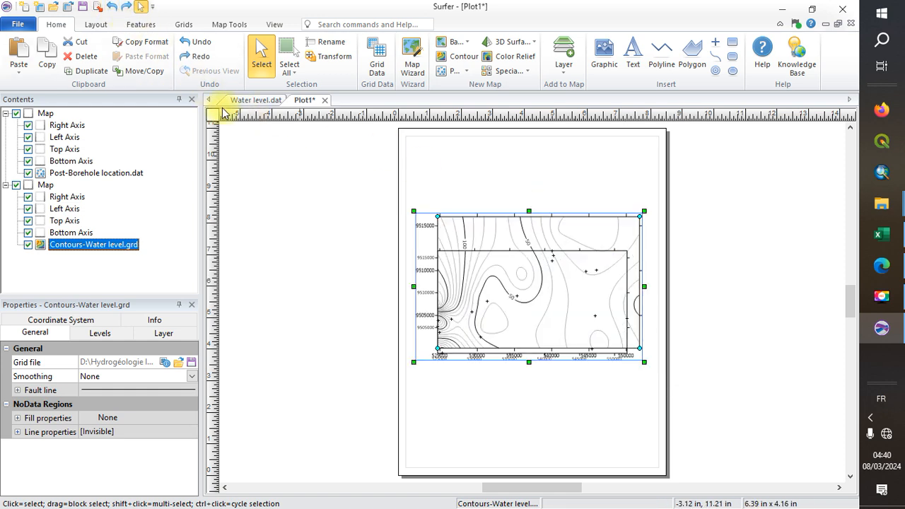
Step: Select the borehole post map and offset it up and to the right over the contour map
{"action": "left_click", "coordinate": [565, 257]}
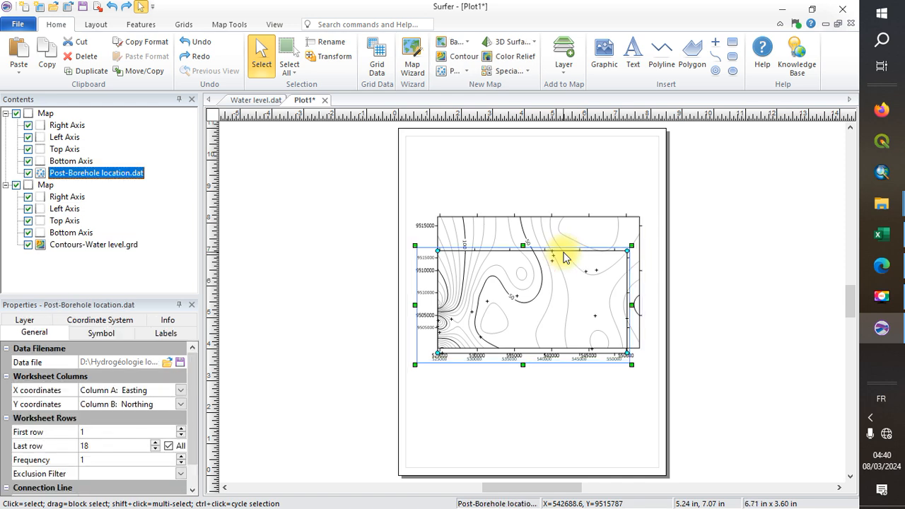
{"action": "left_click_drag", "start_coordinate": [565, 258], "coordinate": [621, 239]}
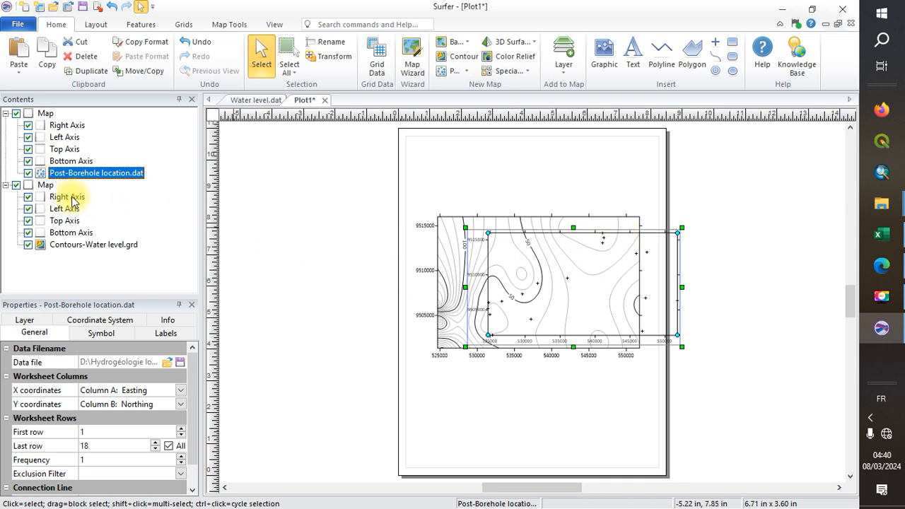
{"action": "left_click", "coordinate": [191, 489]}
{"action": "left_click", "coordinate": [191, 490]}
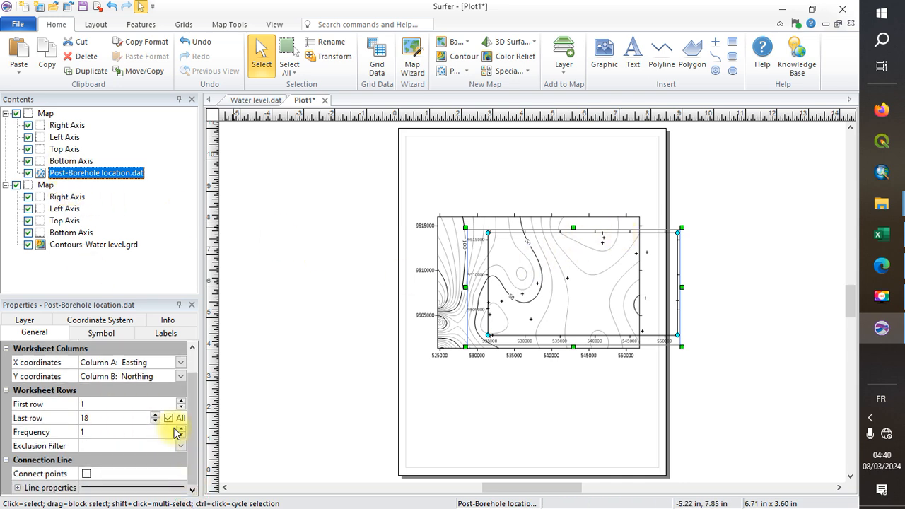
Step: Set the borehole post symbols to the solid circle (Symbol 12) with a Red fill
{"action": "left_click", "coordinate": [102, 332]}
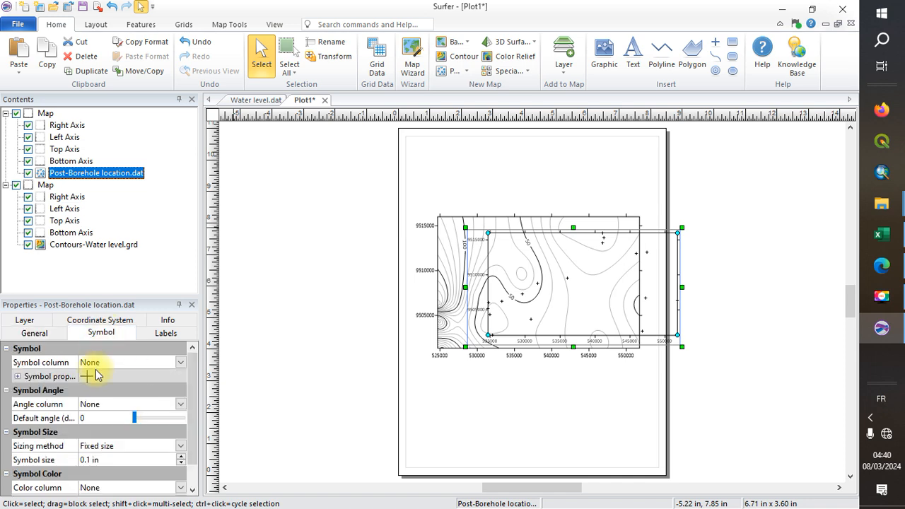
{"action": "left_click", "coordinate": [179, 363]}
{"action": "left_click", "coordinate": [138, 375]}
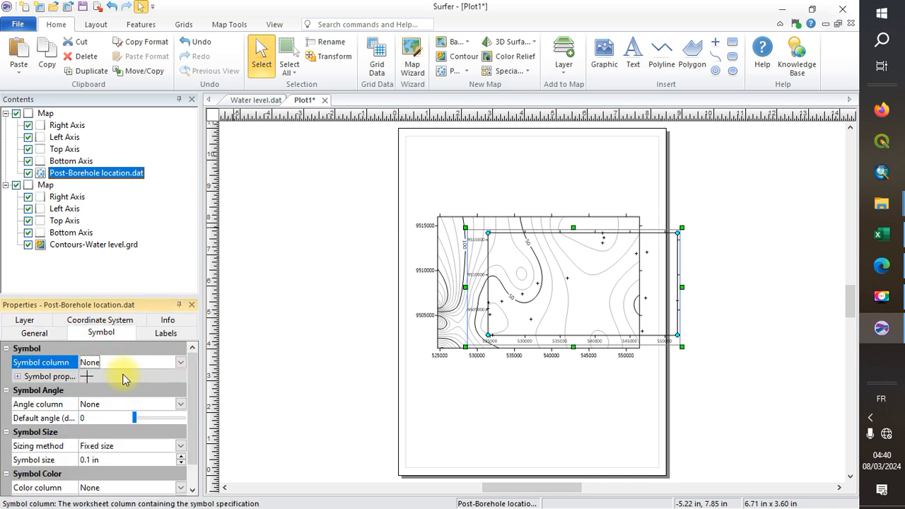
{"action": "double_click", "coordinate": [71, 376]}
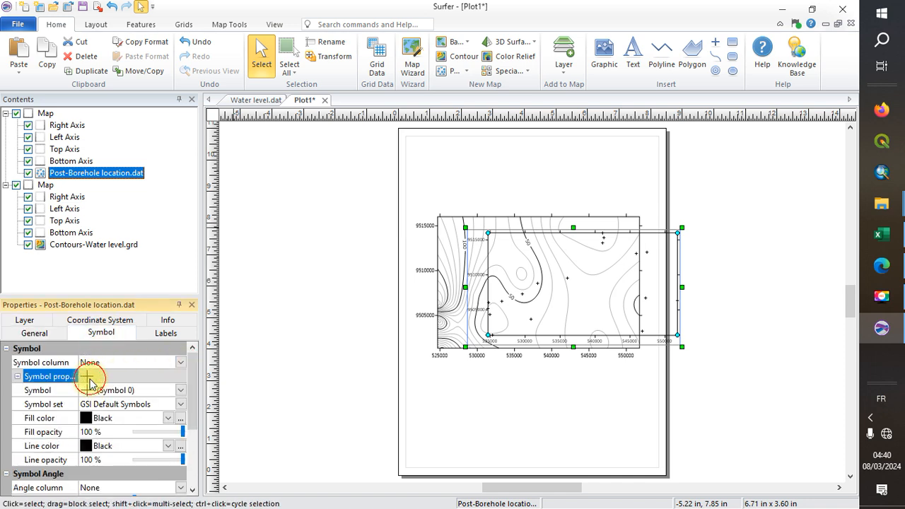
{"action": "left_click", "coordinate": [181, 390]}
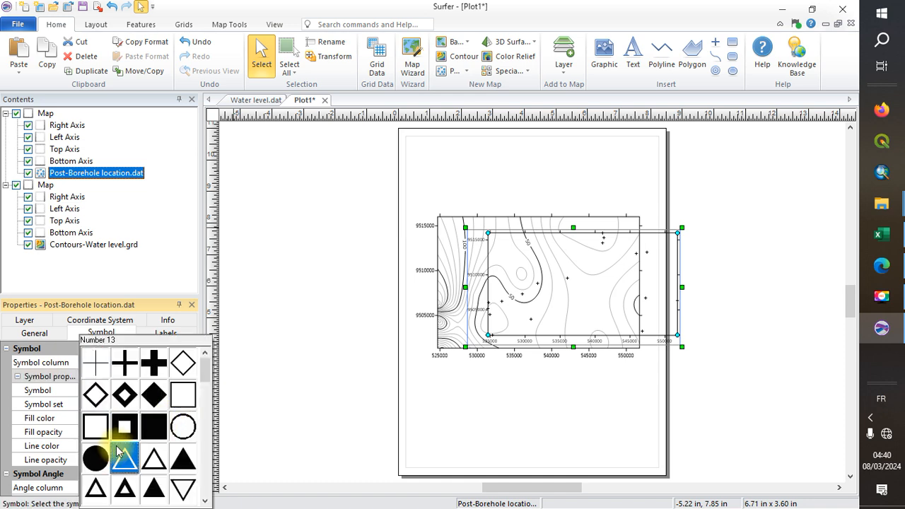
{"action": "left_click", "coordinate": [95, 458]}
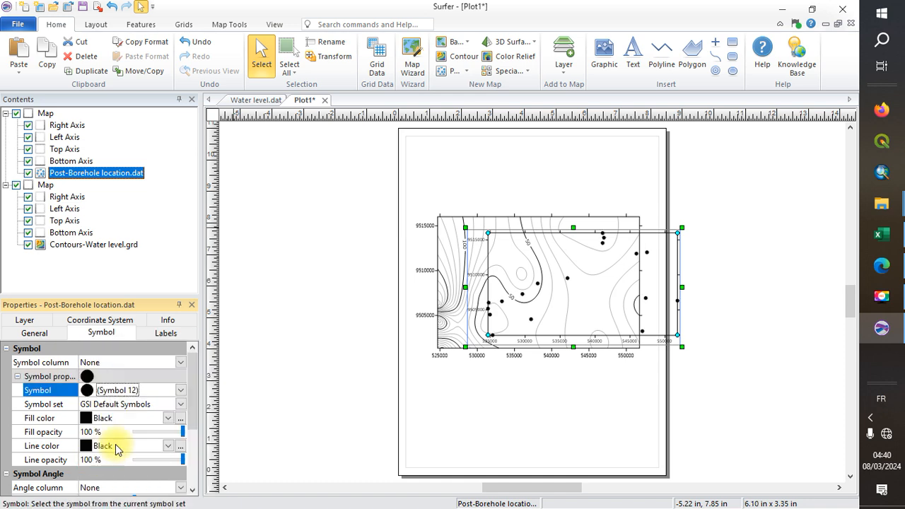
{"action": "left_click", "coordinate": [167, 419]}
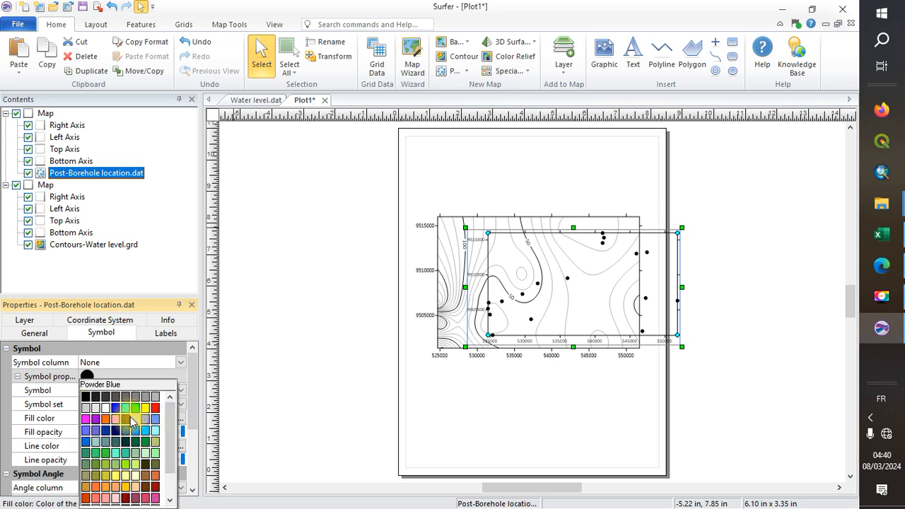
{"action": "left_click", "coordinate": [155, 409]}
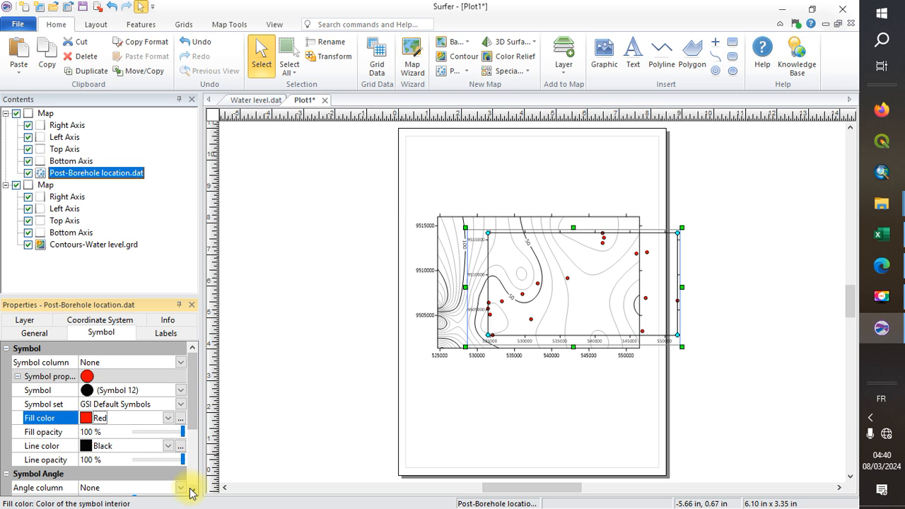
Step: Reduce the fixed size of the borehole symbols to 0.08 in
{"action": "scroll", "coordinate": [188, 488], "scroll_direction": "down", "scroll_amount": 5}
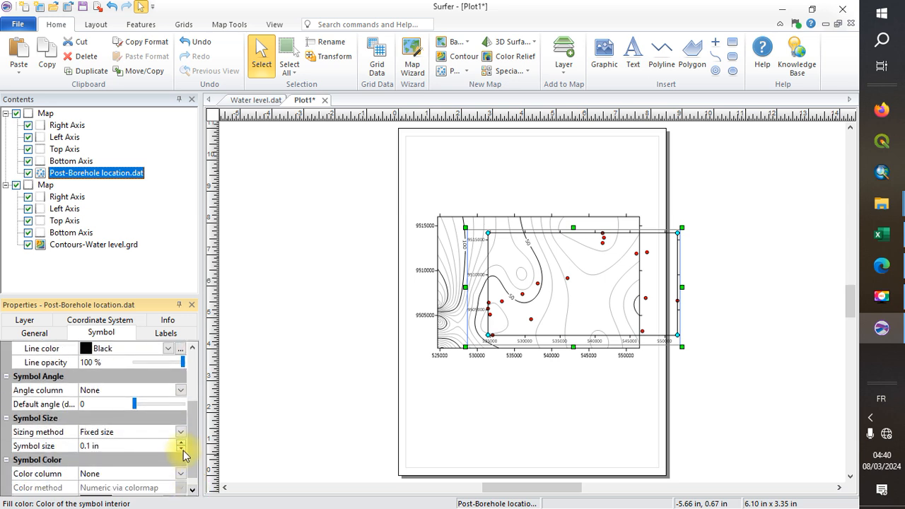
{"action": "left_click", "coordinate": [181, 450]}
{"action": "left_click", "coordinate": [181, 450]}
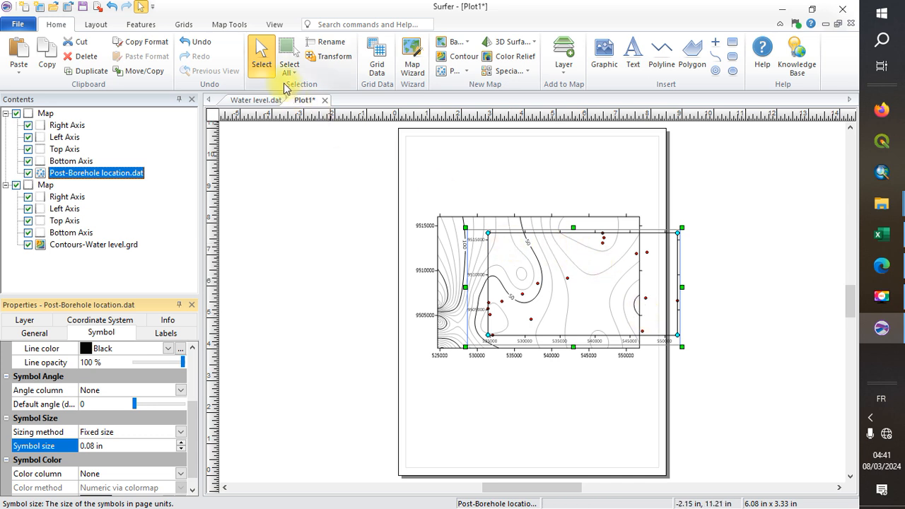
Step: Overlay the borehole post map and the contour map into a single map
{"action": "left_click", "coordinate": [238, 24]}
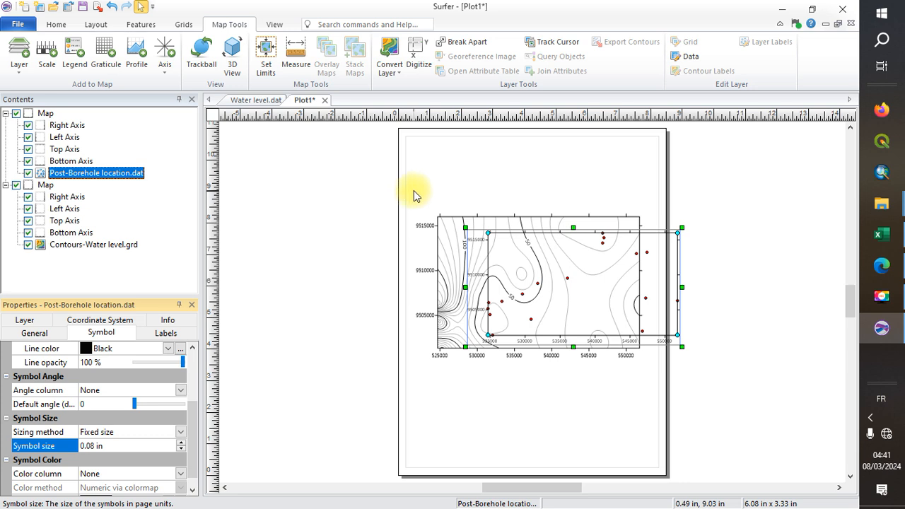
{"action": "left_click_drag", "start_coordinate": [414, 194], "coordinate": [710, 371]}
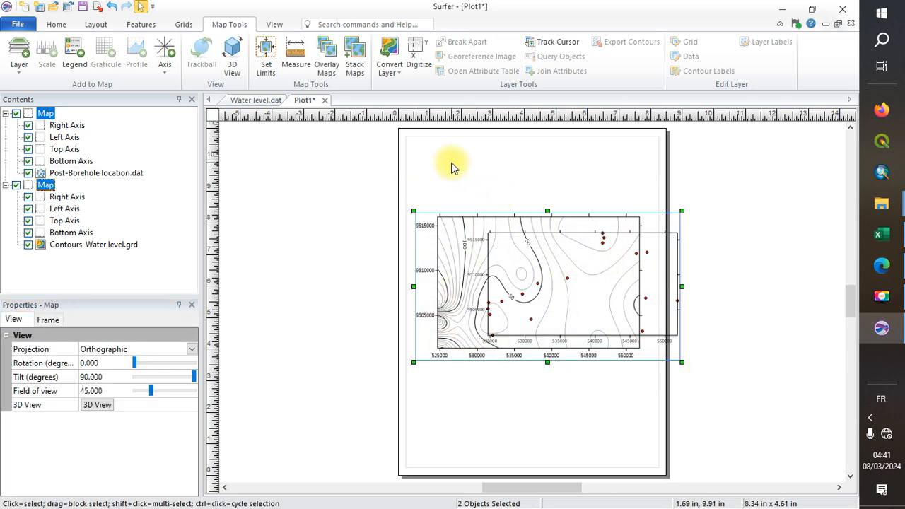
{"action": "left_click", "coordinate": [326, 65]}
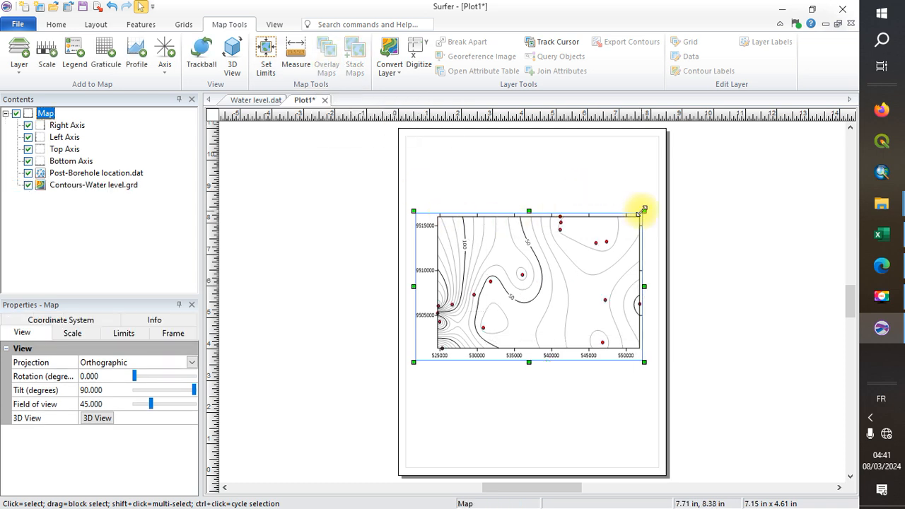
Step: Enlarge the combined map to about 7.25 by 4.68 in and shift it slightly left on the page
{"action": "left_click_drag", "start_coordinate": [642, 210], "coordinate": [647, 207]}
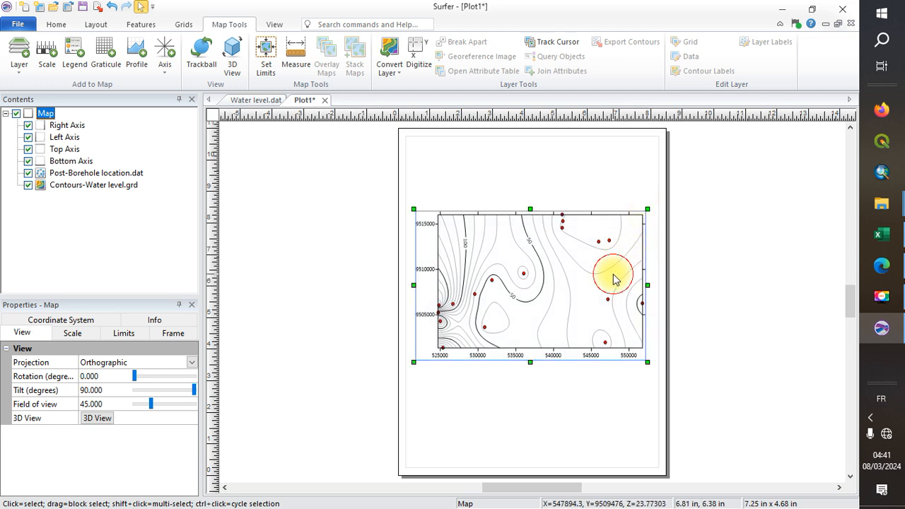
{"action": "left_click_drag", "start_coordinate": [610, 275], "coordinate": [606, 275]}
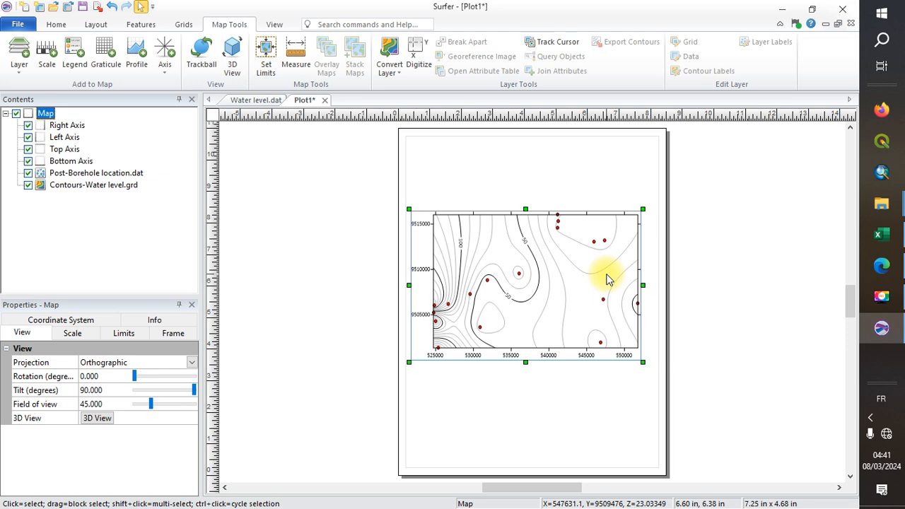
Step: Show the coordinate labels on the map's Top Axis and Right Axis
{"action": "left_click", "coordinate": [128, 176]}
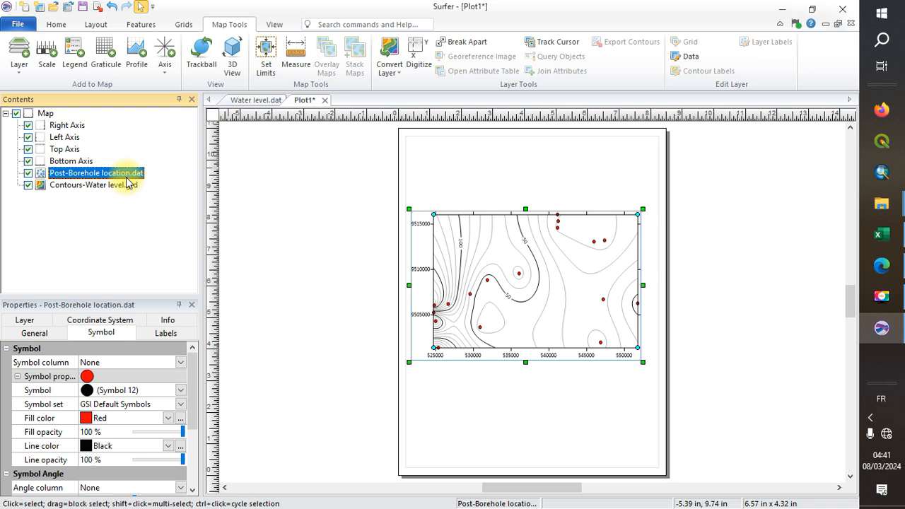
{"action": "left_click", "coordinate": [58, 152]}
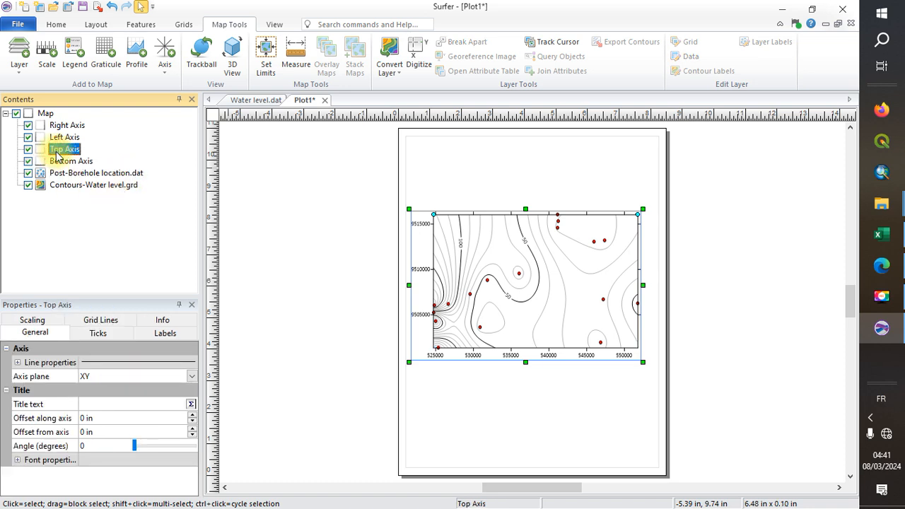
{"action": "left_click", "coordinate": [158, 333]}
{"action": "left_click", "coordinate": [85, 362]}
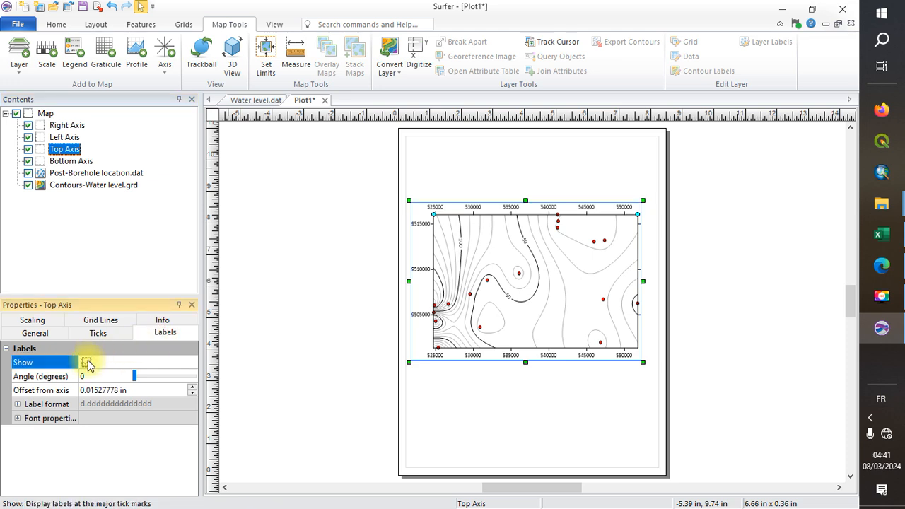
{"action": "left_click", "coordinate": [60, 126]}
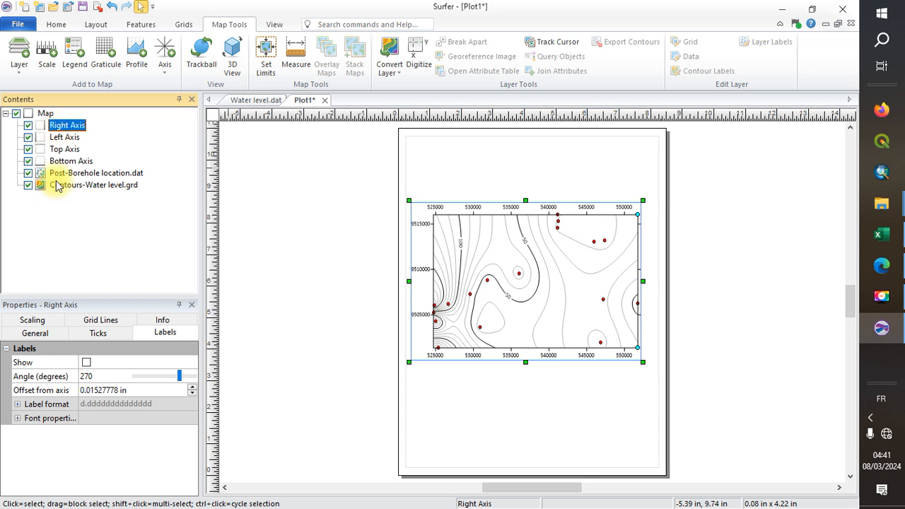
{"action": "left_click", "coordinate": [86, 363]}
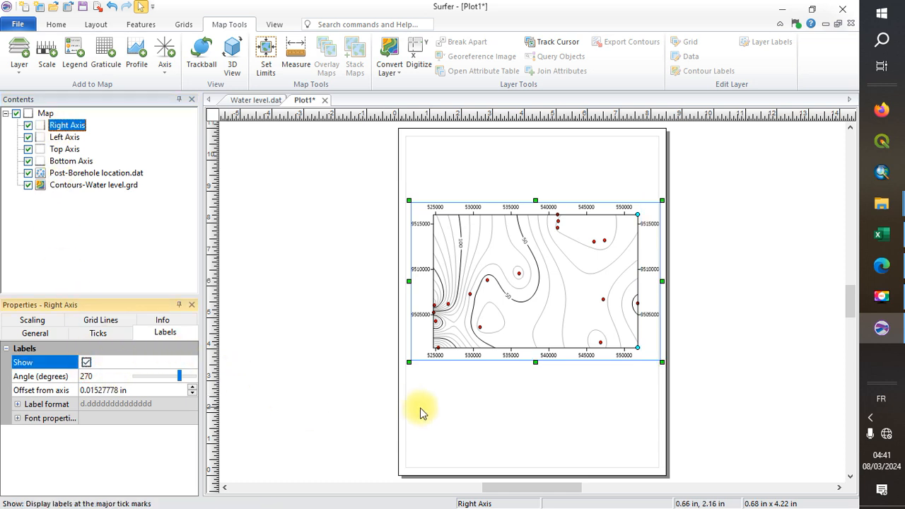
{"action": "left_click", "coordinate": [540, 394]}
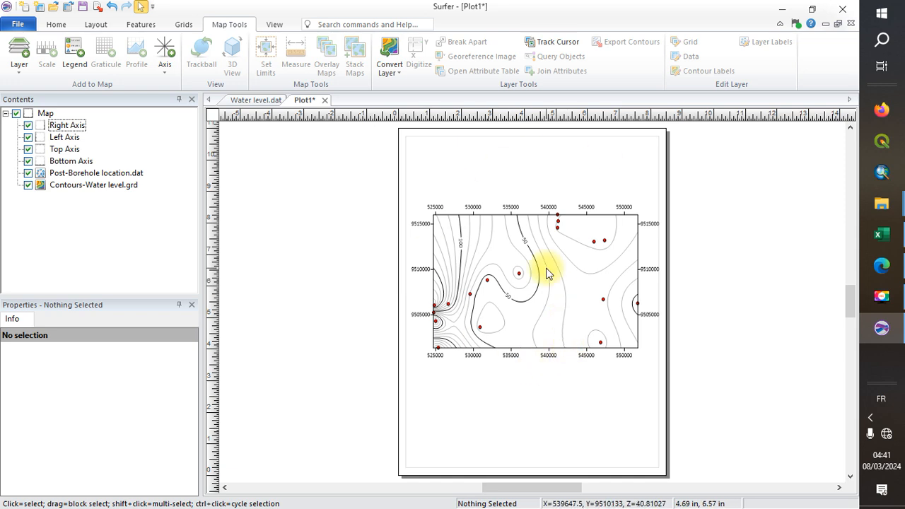
Step: Change the page orientation to Landscape
{"action": "left_click", "coordinate": [82, 26]}
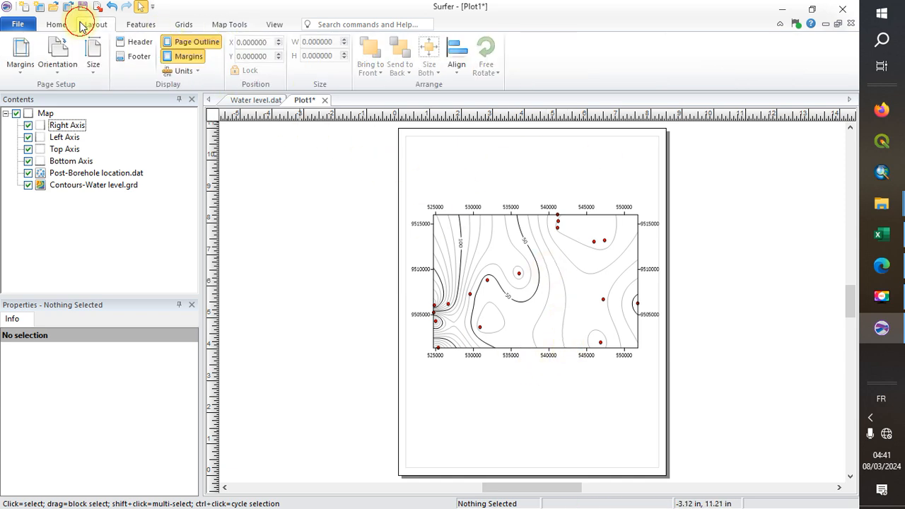
{"action": "left_click", "coordinate": [59, 58]}
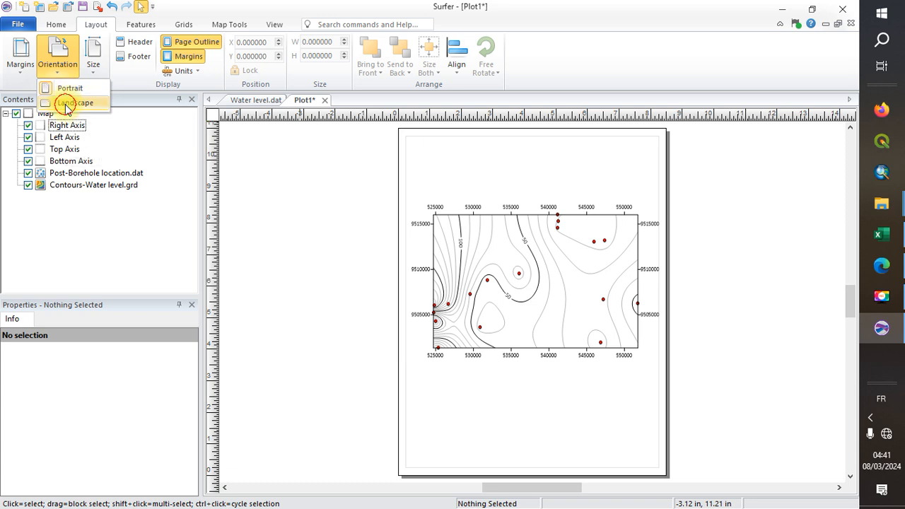
{"action": "left_click", "coordinate": [64, 102]}
Step: Move the map slightly down on the landscape page and stretch its width to about 8.27 in
{"action": "left_click", "coordinate": [572, 286]}
{"action": "left_click_drag", "start_coordinate": [573, 286], "coordinate": [572, 295]}
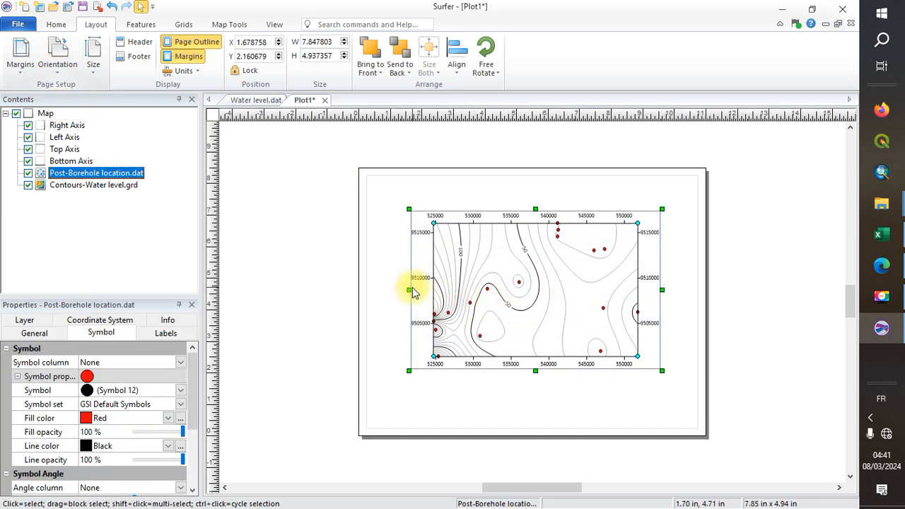
{"action": "left_click_drag", "start_coordinate": [408, 291], "coordinate": [396, 290]}
Step: Rename the Contours-Water level.grd layer as "Courbe piézométrique" and keep it selected
{"action": "left_click", "coordinate": [99, 186]}
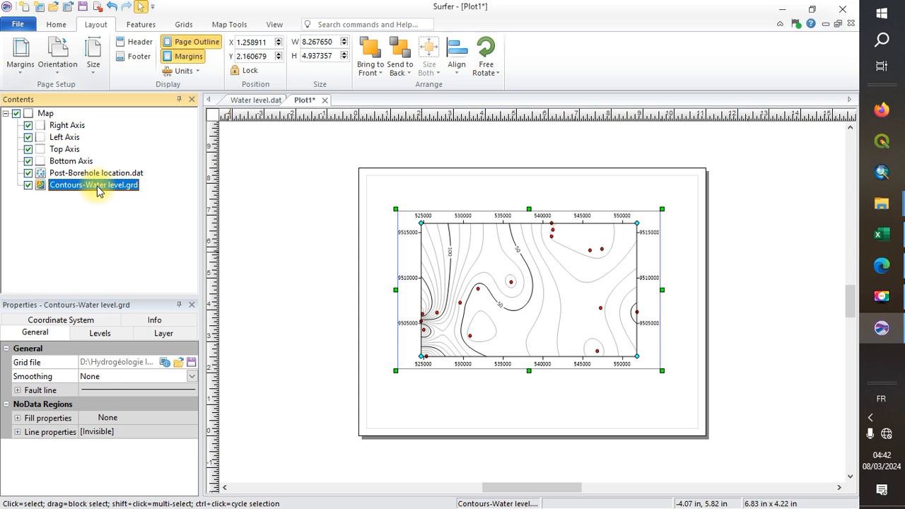
{"action": "right_click", "coordinate": [99, 188]}
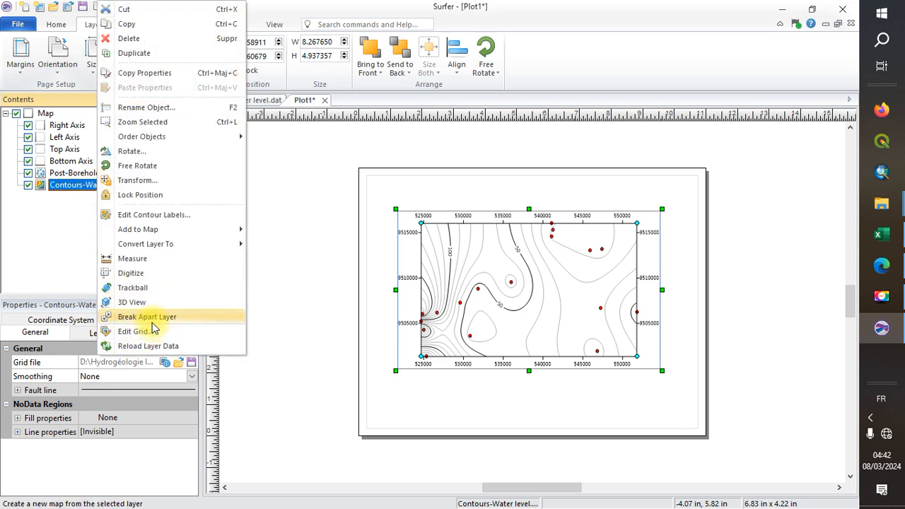
{"action": "left_click", "coordinate": [176, 110]}
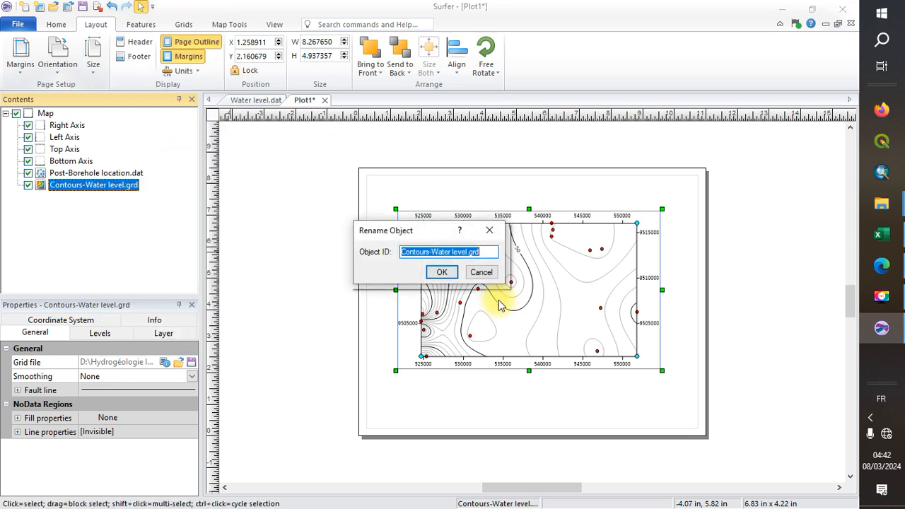
{"action": "type", "text": "Courbes piézométrique"}
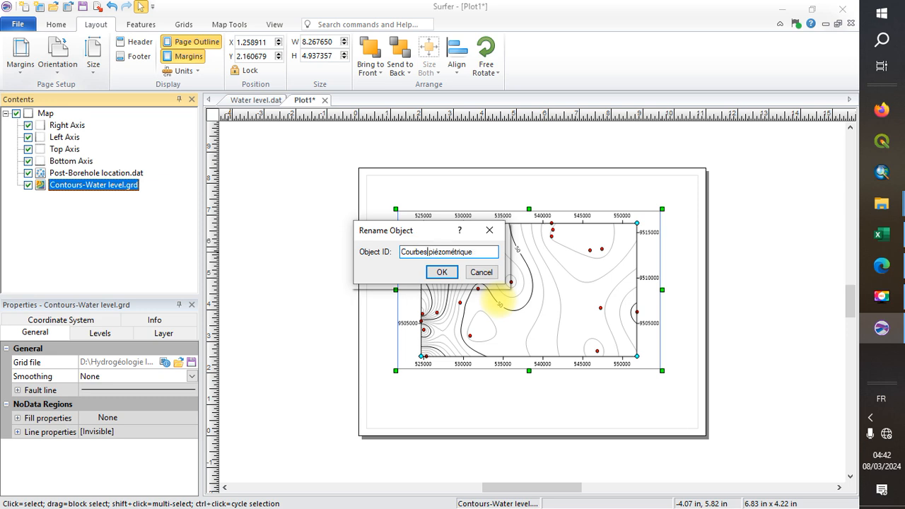
{"action": "key", "text": "BackSpace"}
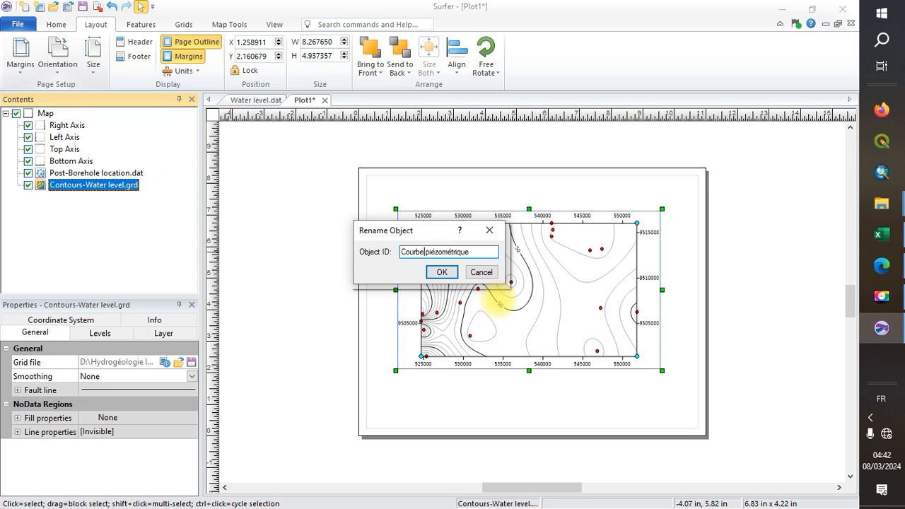
{"action": "left_click", "coordinate": [442, 273]}
{"action": "left_click", "coordinate": [116, 189]}
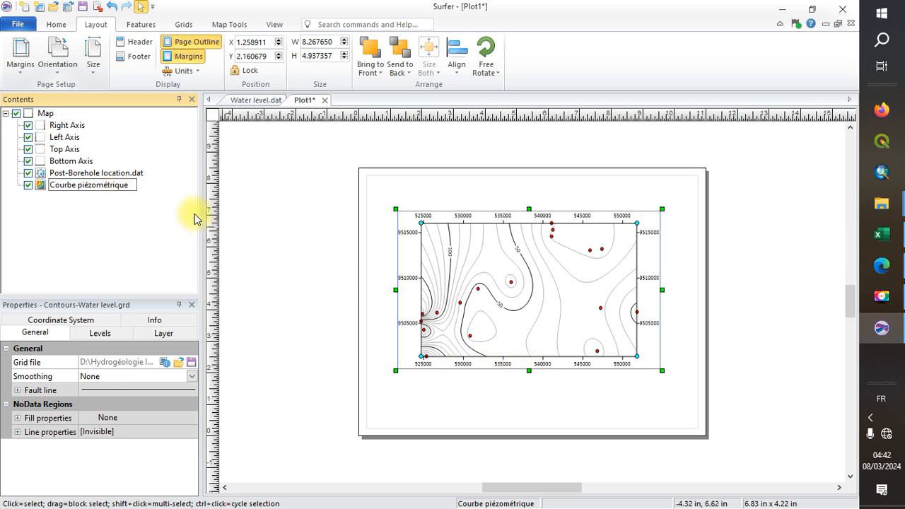
{"action": "left_click", "coordinate": [144, 210]}
{"action": "left_click", "coordinate": [123, 192]}
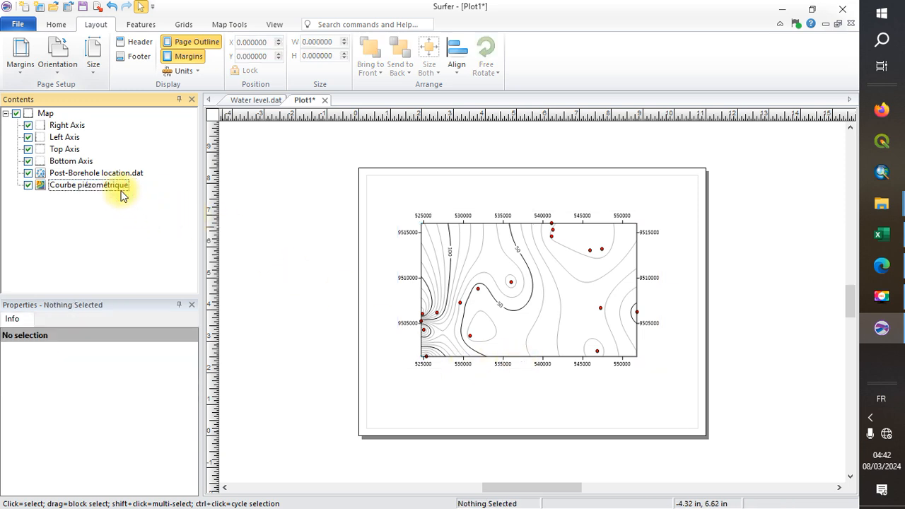
{"action": "left_click", "coordinate": [122, 193]}
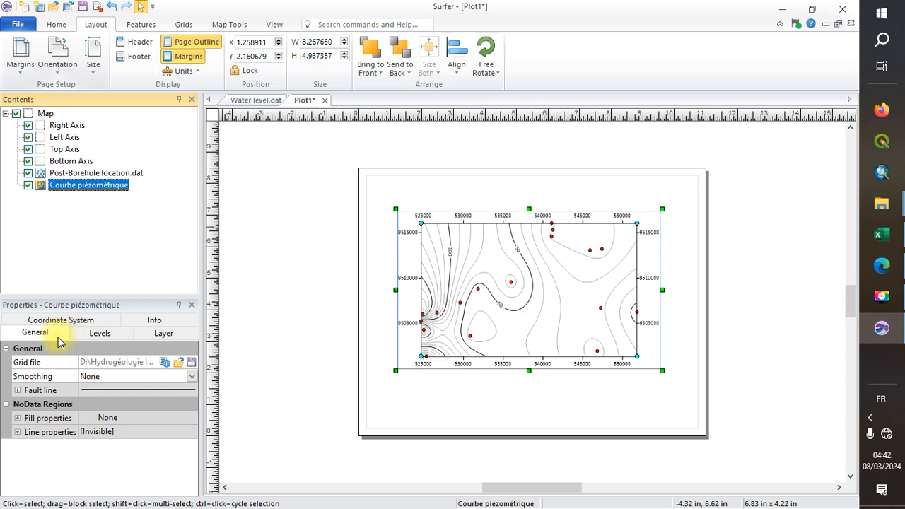
Step: Set the contour interval of the Courbe piézométrique layer to 5
{"action": "left_click", "coordinate": [114, 334]}
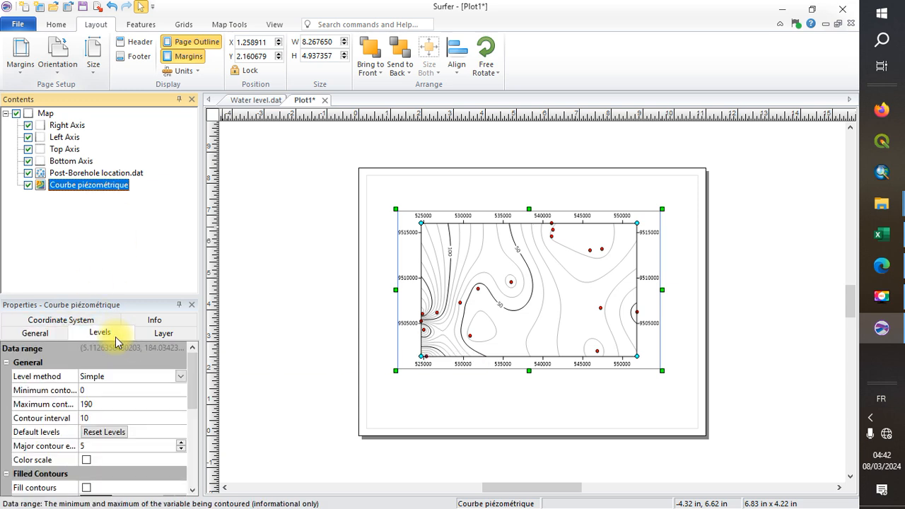
{"action": "left_click", "coordinate": [95, 418]}
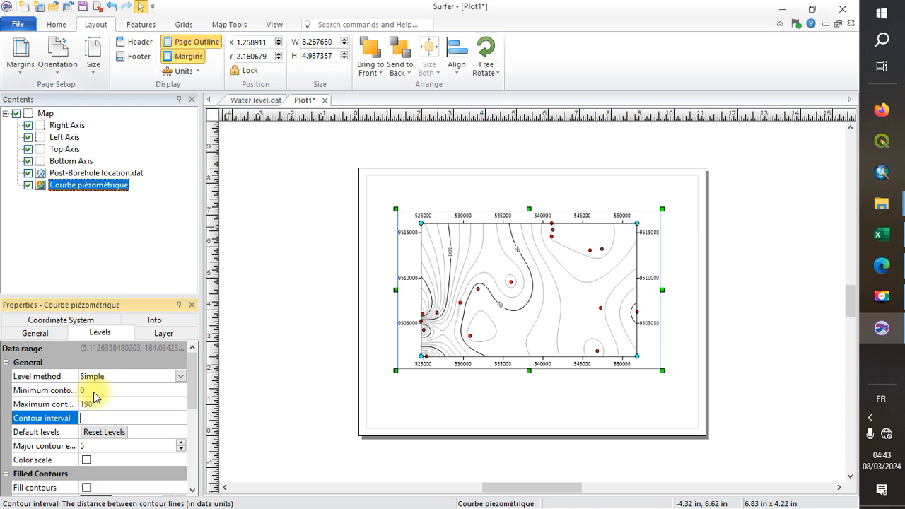
{"action": "left_click", "coordinate": [133, 465]}
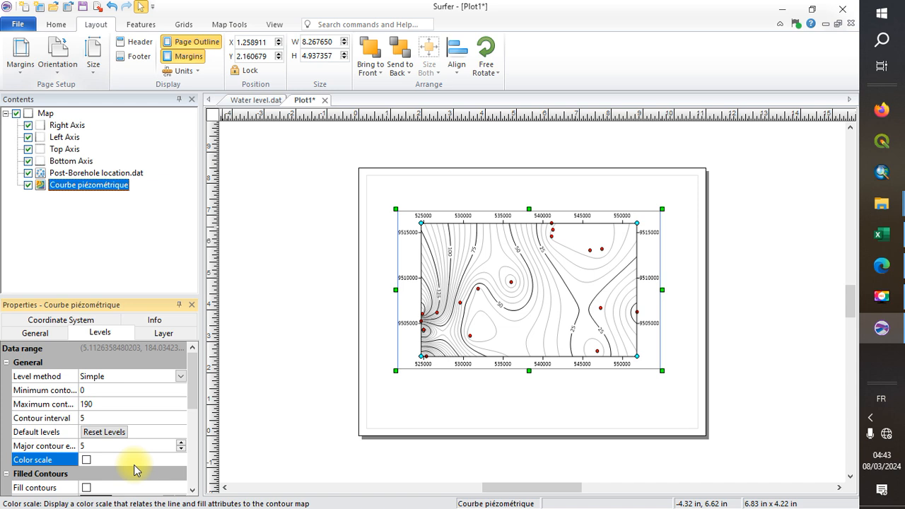
Step: Adjust the major contour frequency of the piezometric contours, trying 10 and settling on every 3
{"action": "left_click", "coordinate": [181, 443]}
{"action": "left_click", "coordinate": [181, 443]}
{"action": "left_click", "coordinate": [181, 443]}
{"action": "left_click", "coordinate": [181, 443]}
{"action": "left_click", "coordinate": [181, 443]}
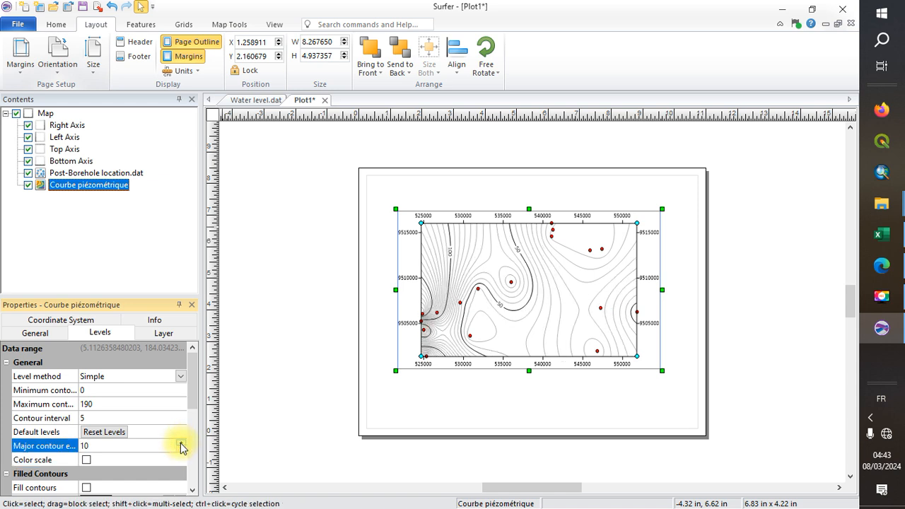
{"action": "left_click", "coordinate": [182, 449]}
{"action": "left_click", "coordinate": [181, 449]}
{"action": "left_click", "coordinate": [181, 449]}
{"action": "left_click", "coordinate": [181, 450]}
{"action": "left_click", "coordinate": [181, 449]}
{"action": "left_click", "coordinate": [181, 449]}
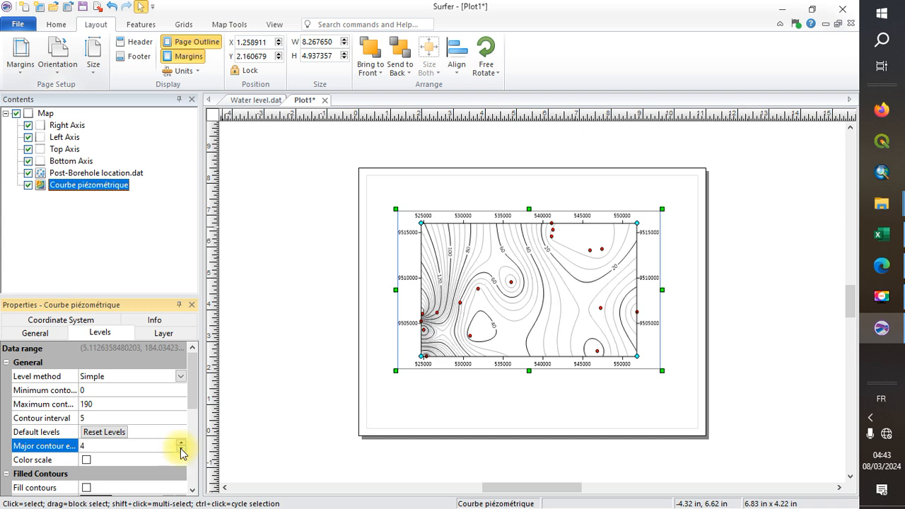
{"action": "left_click", "coordinate": [181, 449]}
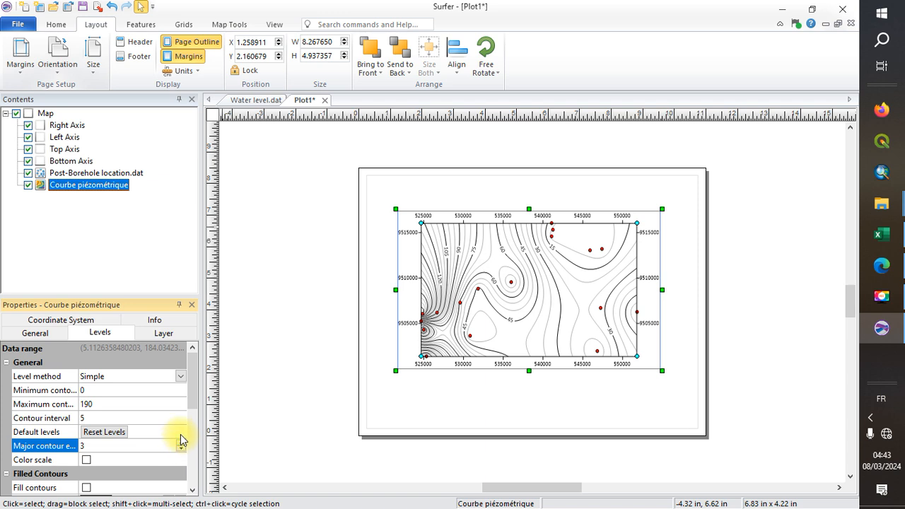
Step: Try a color scale and filled contours with the Terrain, Rainbow2 and Rainbow4 color schemes, switching both options off again
{"action": "left_click", "coordinate": [86, 460]}
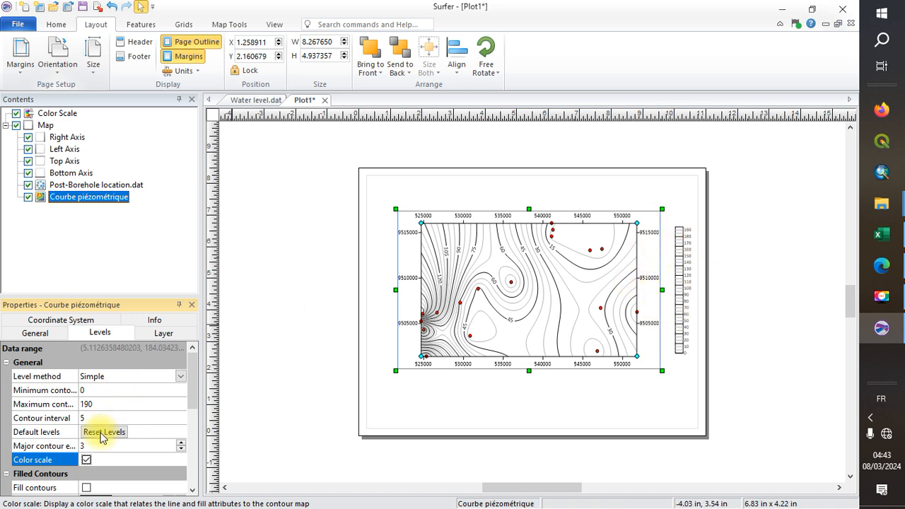
{"action": "left_click", "coordinate": [86, 460]}
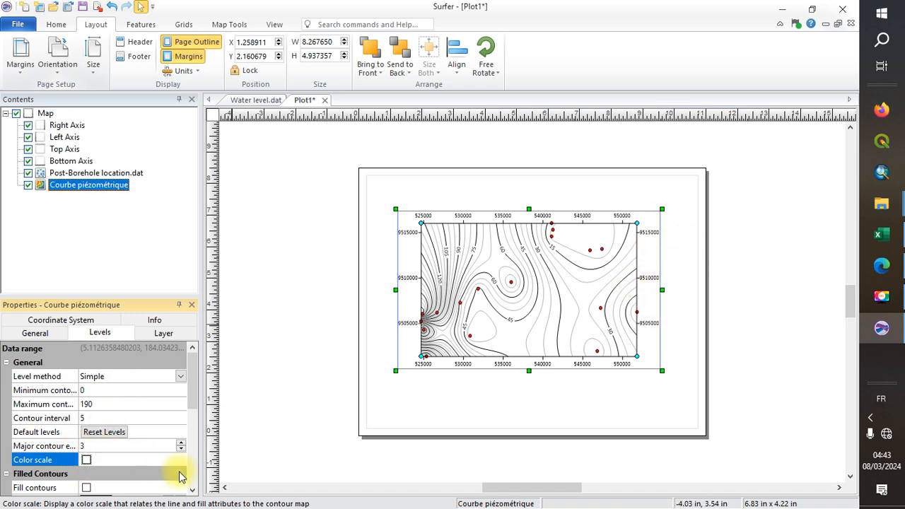
{"action": "left_click", "coordinate": [192, 490]}
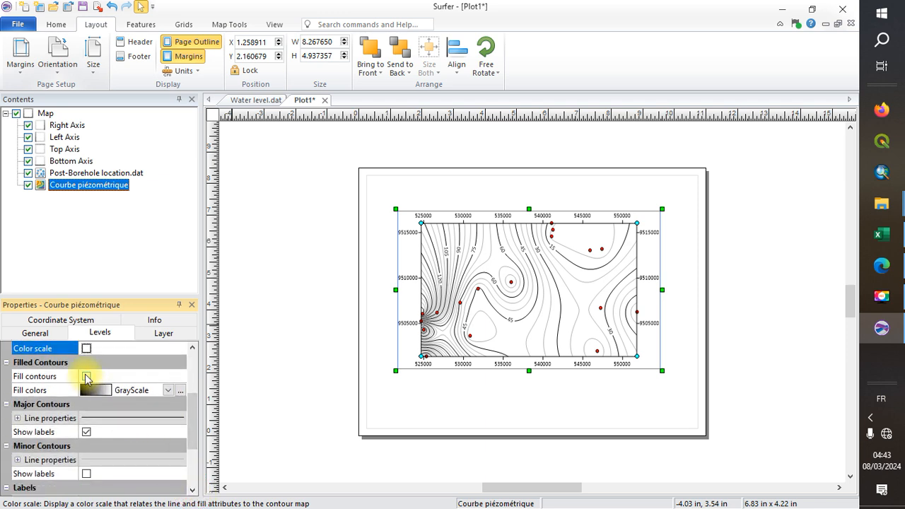
{"action": "left_click", "coordinate": [87, 377]}
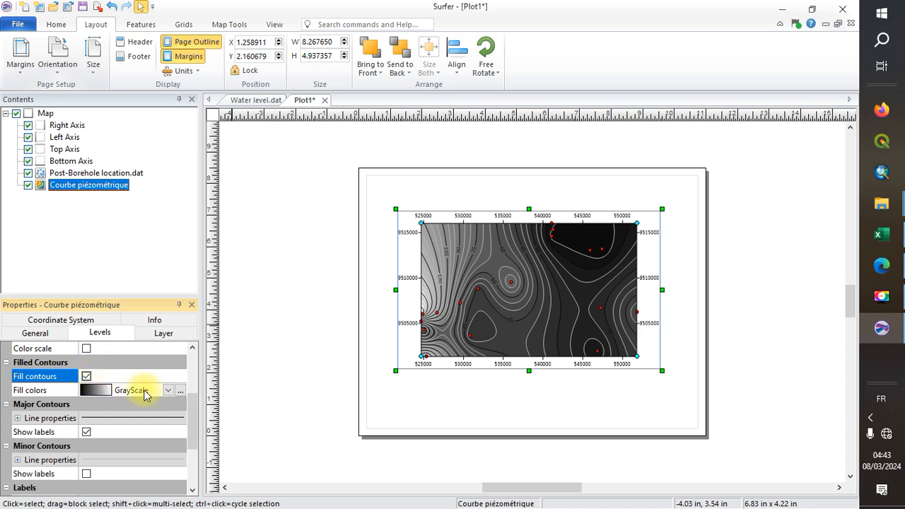
{"action": "left_click", "coordinate": [169, 393]}
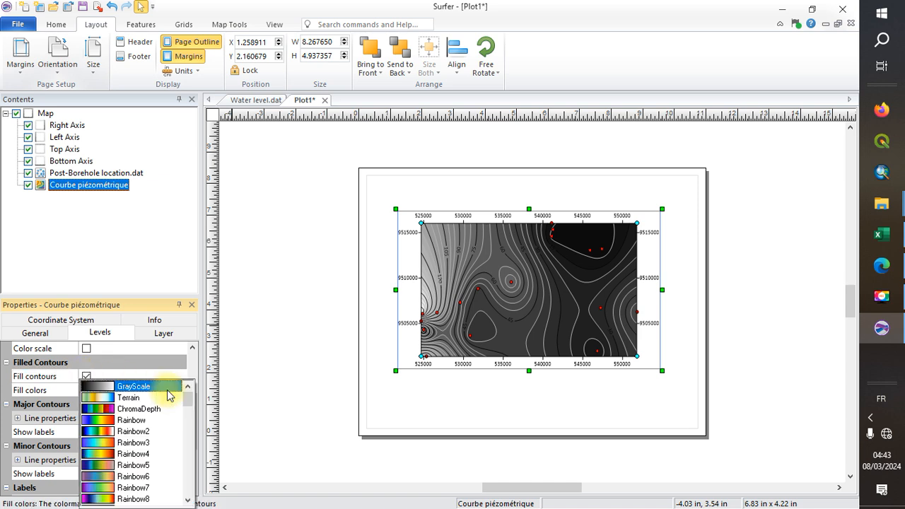
{"action": "left_click", "coordinate": [105, 400]}
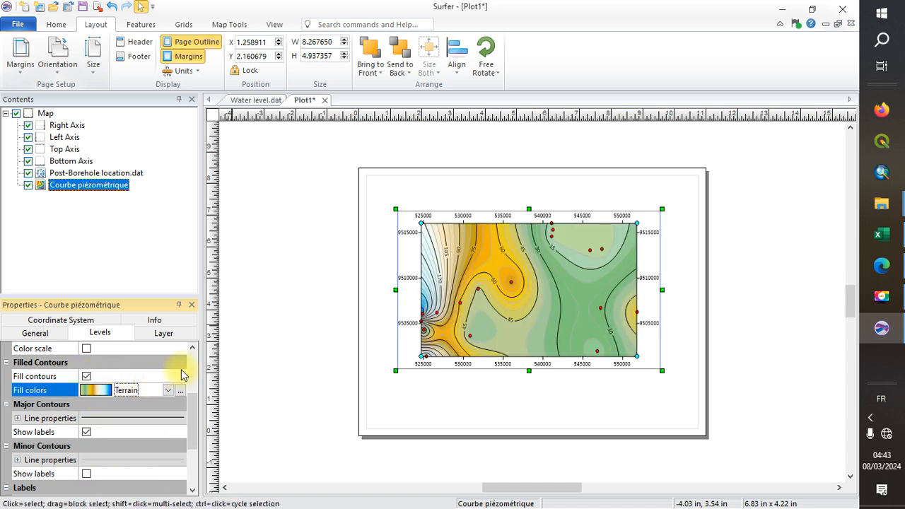
{"action": "left_click", "coordinate": [170, 390]}
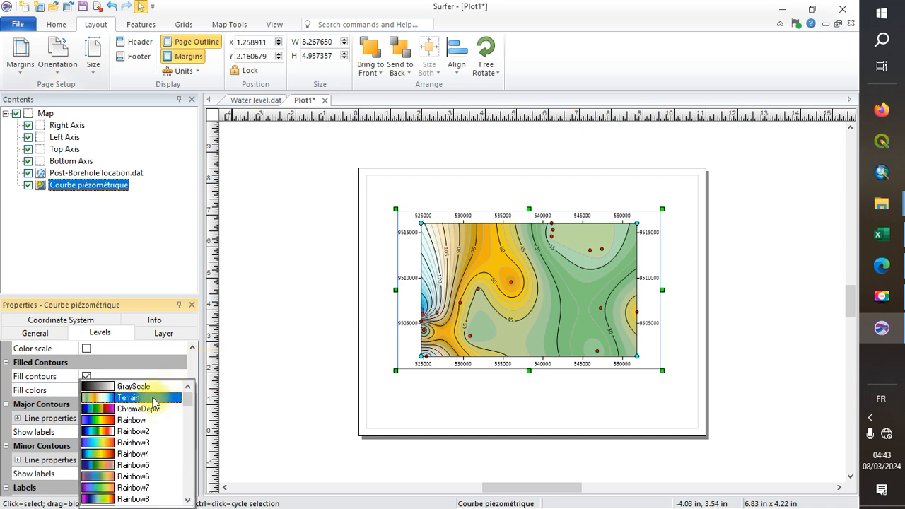
{"action": "left_click", "coordinate": [115, 437]}
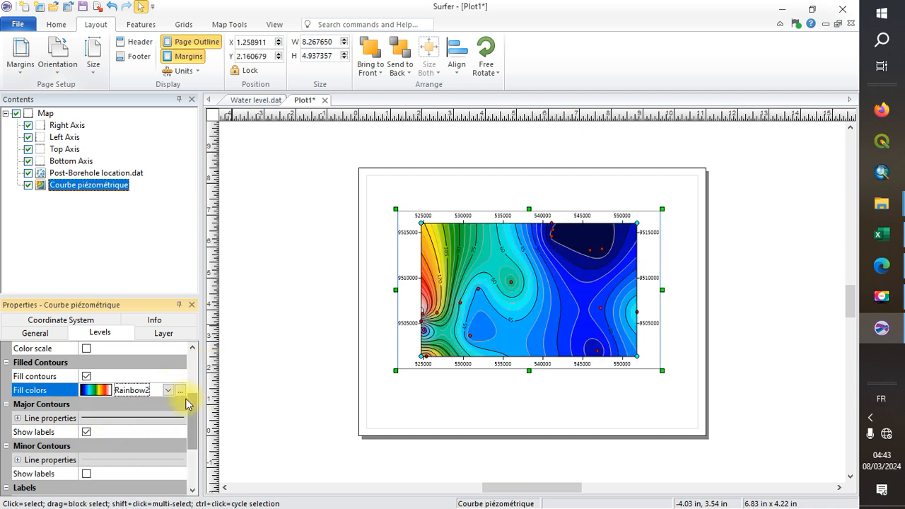
{"action": "left_click", "coordinate": [168, 391]}
{"action": "left_click", "coordinate": [120, 454]}
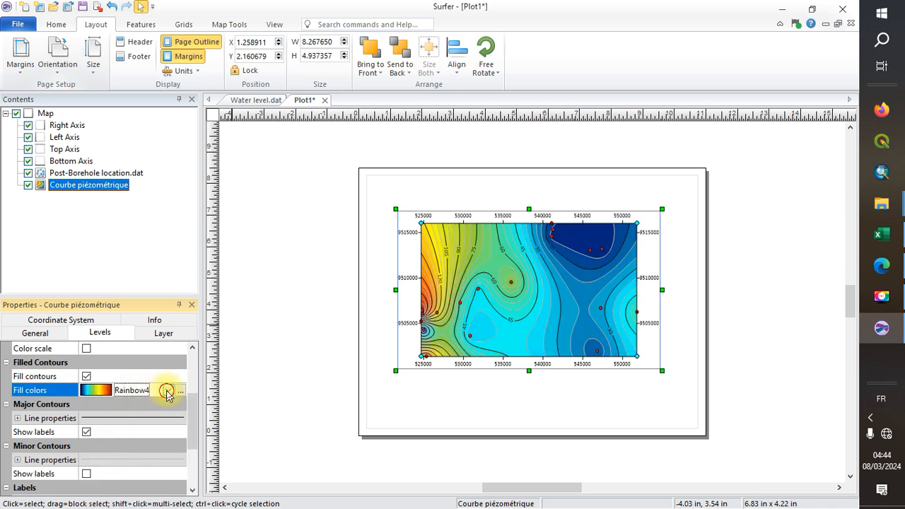
{"action": "left_click", "coordinate": [167, 392]}
{"action": "left_click", "coordinate": [124, 454]}
{"action": "left_click", "coordinate": [86, 377]}
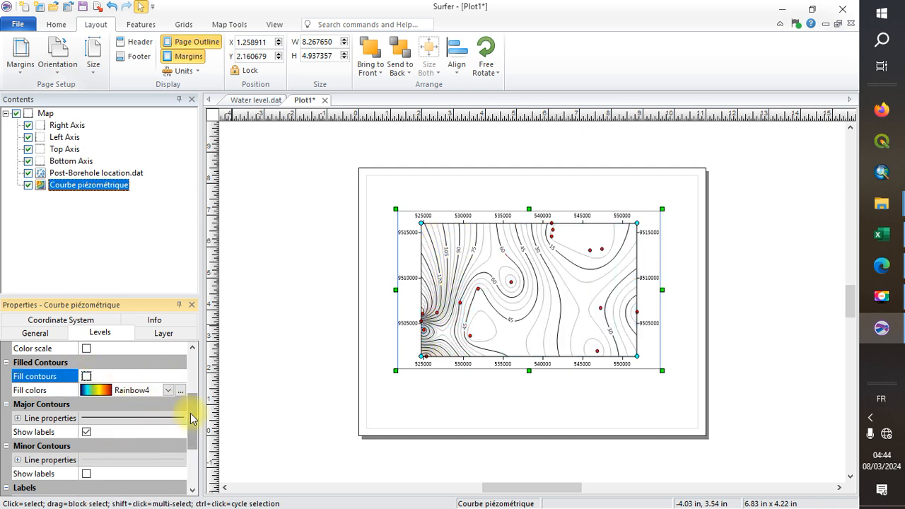
Step: Set the fill foreground color of the contour layer's NoData regions to Blue
{"action": "left_click_drag", "start_coordinate": [191, 417], "coordinate": [202, 350]}
{"action": "left_click", "coordinate": [178, 336]}
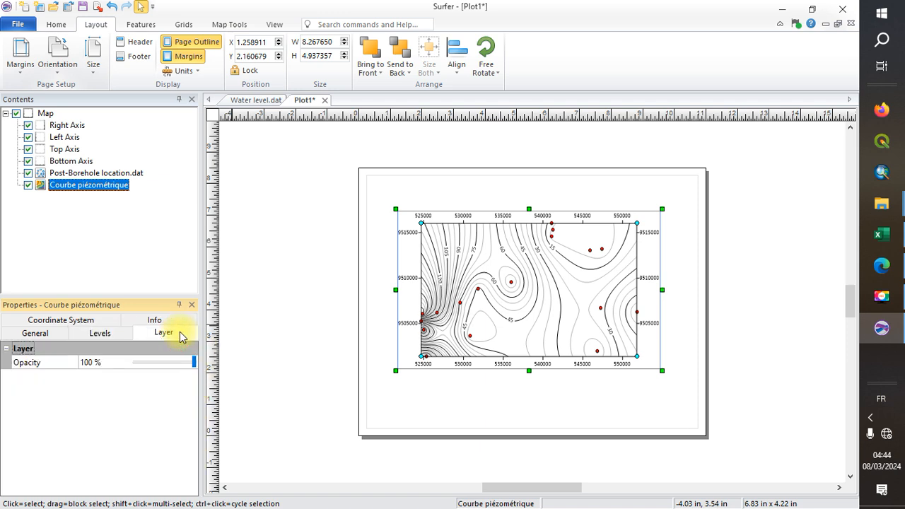
{"action": "left_click", "coordinate": [38, 336]}
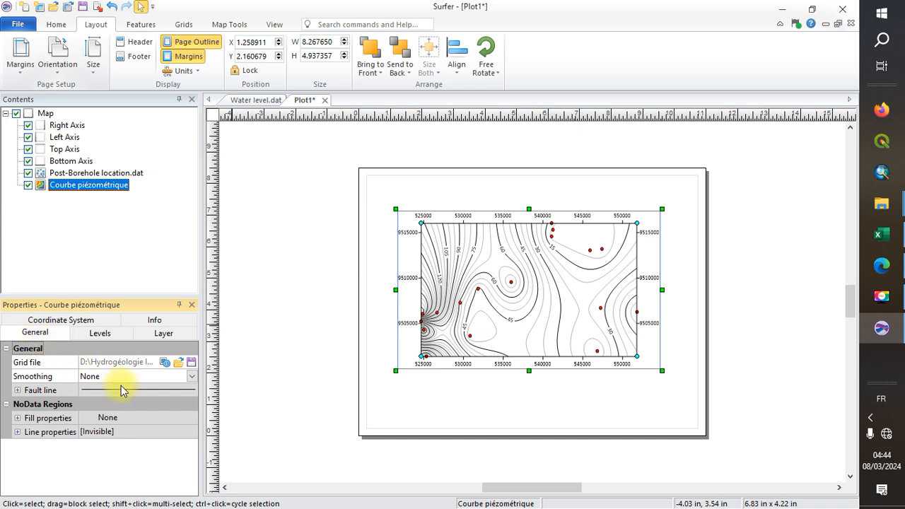
{"action": "left_click", "coordinate": [17, 418]}
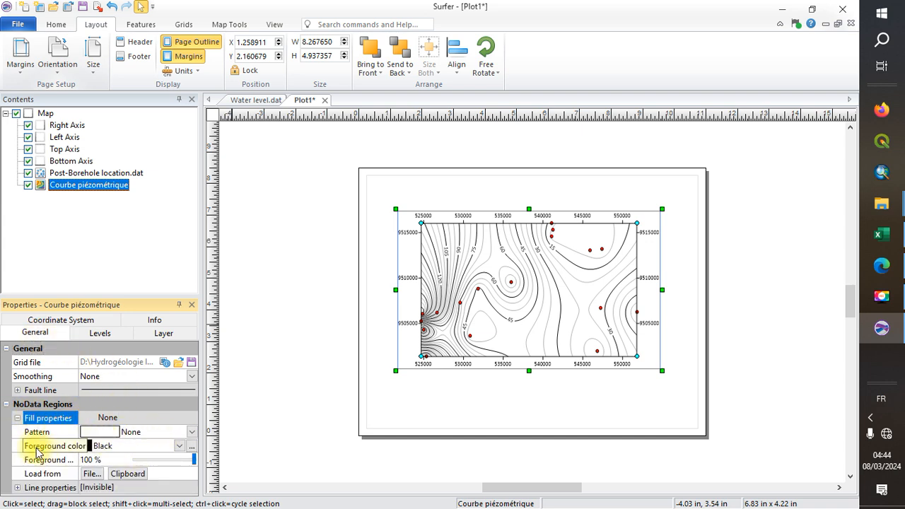
{"action": "left_click", "coordinate": [178, 450]}
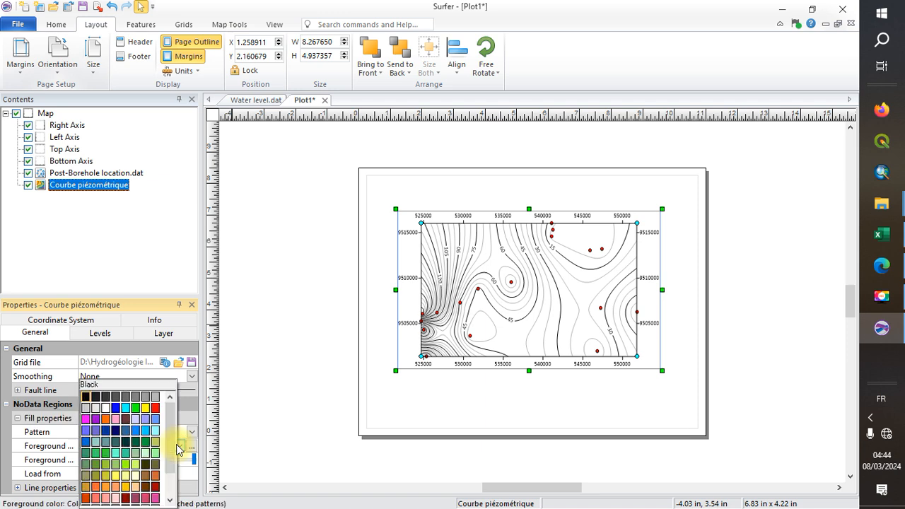
{"action": "left_click", "coordinate": [117, 416]}
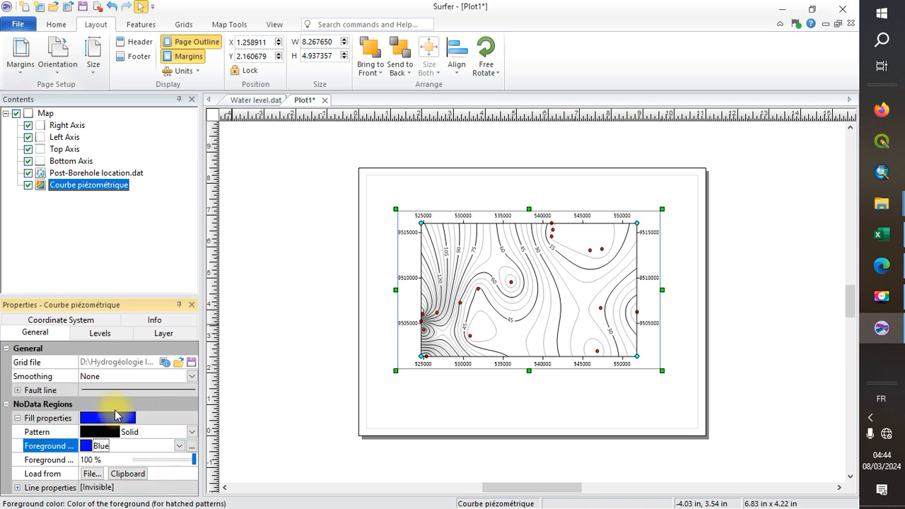
{"action": "left_click", "coordinate": [182, 450]}
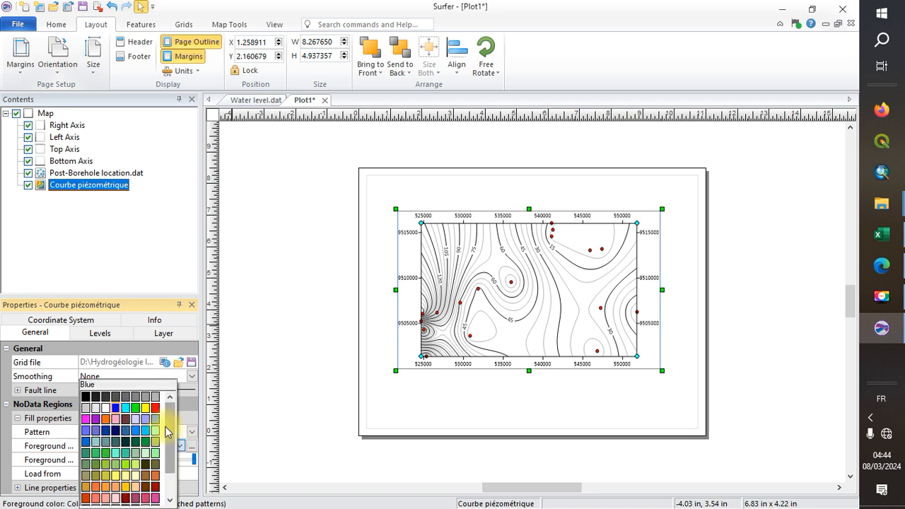
{"action": "left_click", "coordinate": [116, 386]}
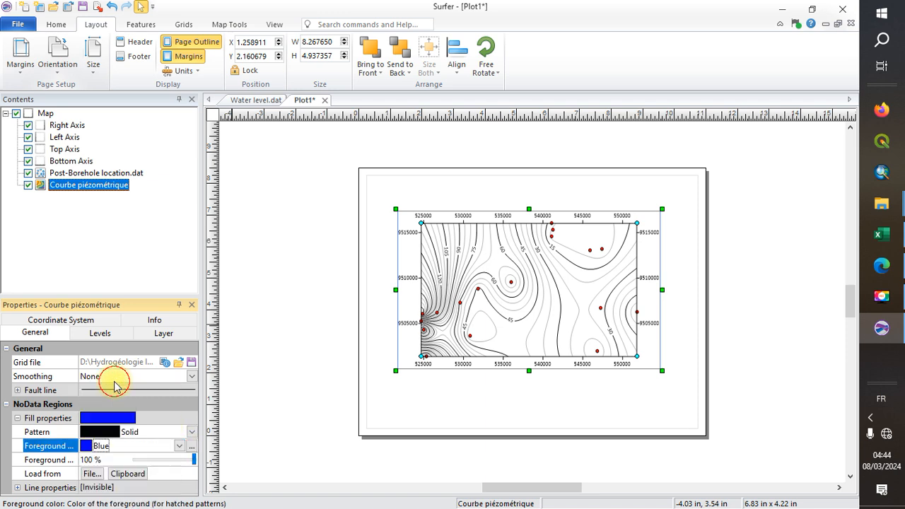
Step: Browse the fill patterns available for the NoData regions without choosing a different one
{"action": "left_click", "coordinate": [190, 431]}
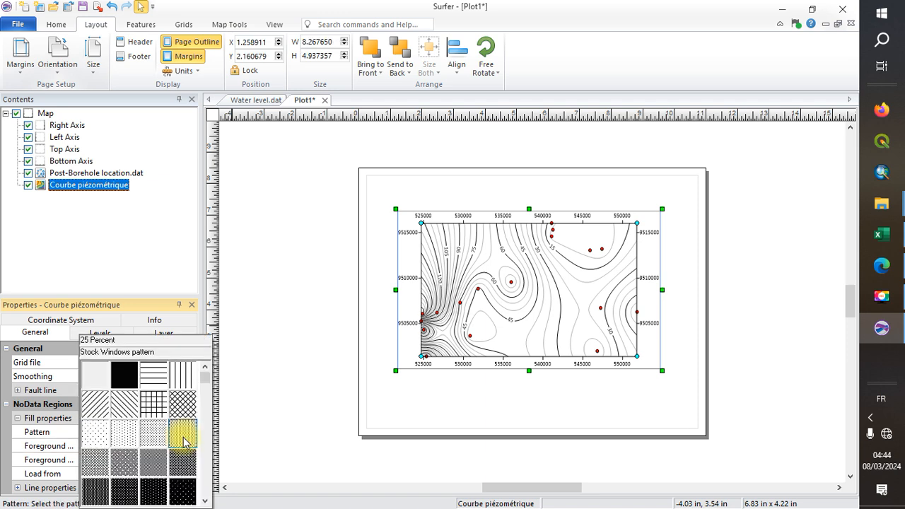
{"action": "left_click", "coordinate": [230, 420]}
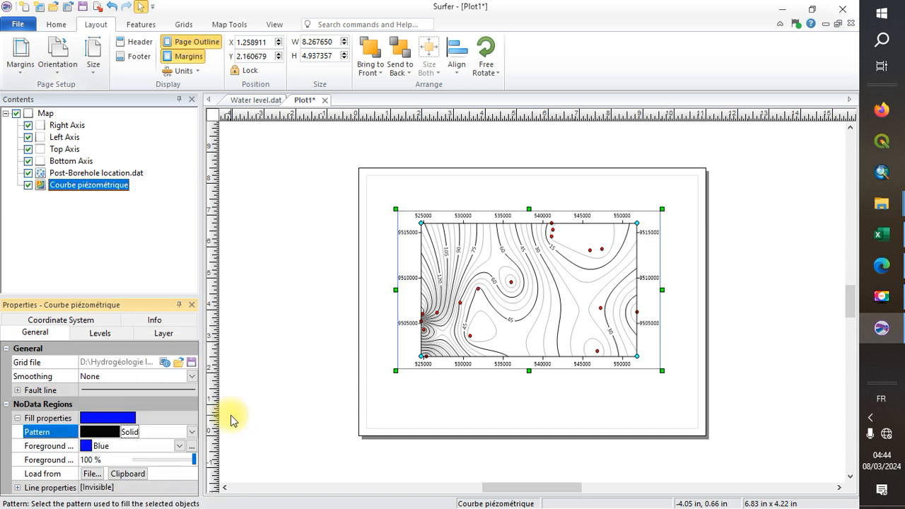
{"action": "left_click", "coordinate": [190, 432]}
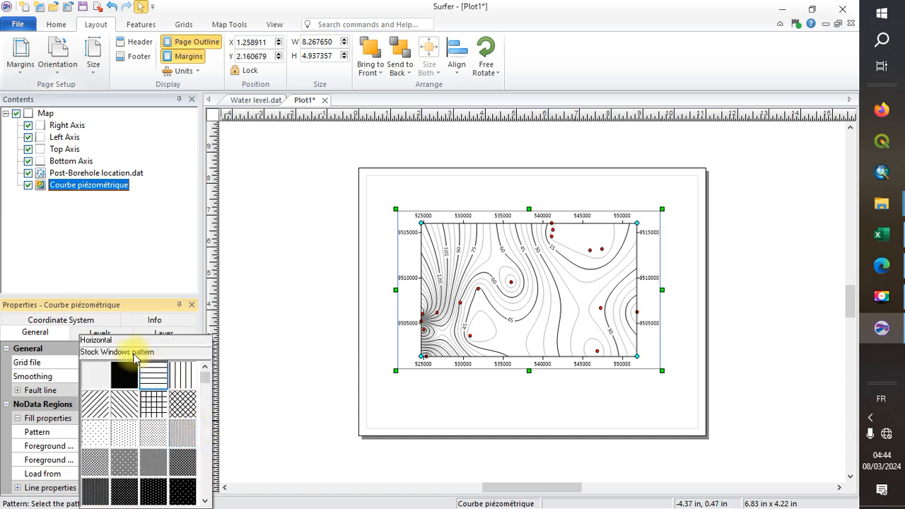
{"action": "left_click", "coordinate": [241, 377]}
{"action": "double_click", "coordinate": [100, 433]}
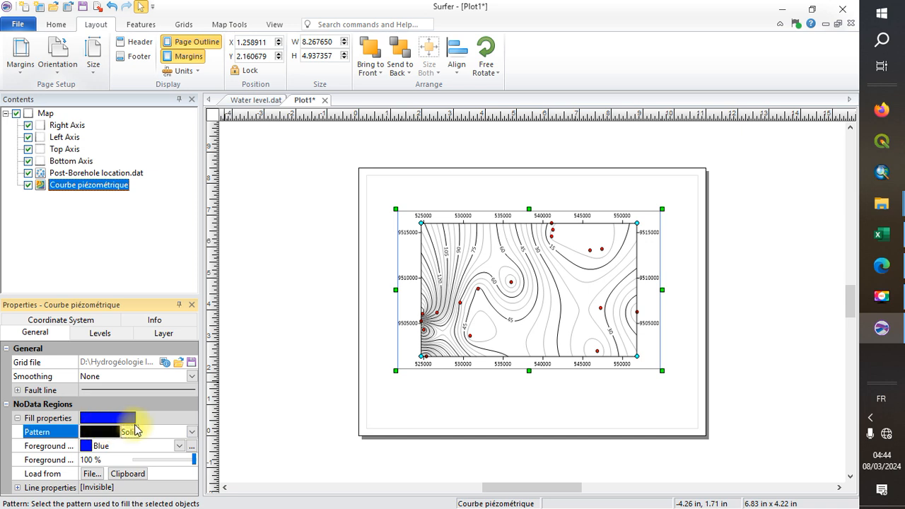
Step: Set the fill foreground color of the contour layer's NoData regions to Black
{"action": "double_click", "coordinate": [134, 424]}
{"action": "double_click", "coordinate": [135, 425]}
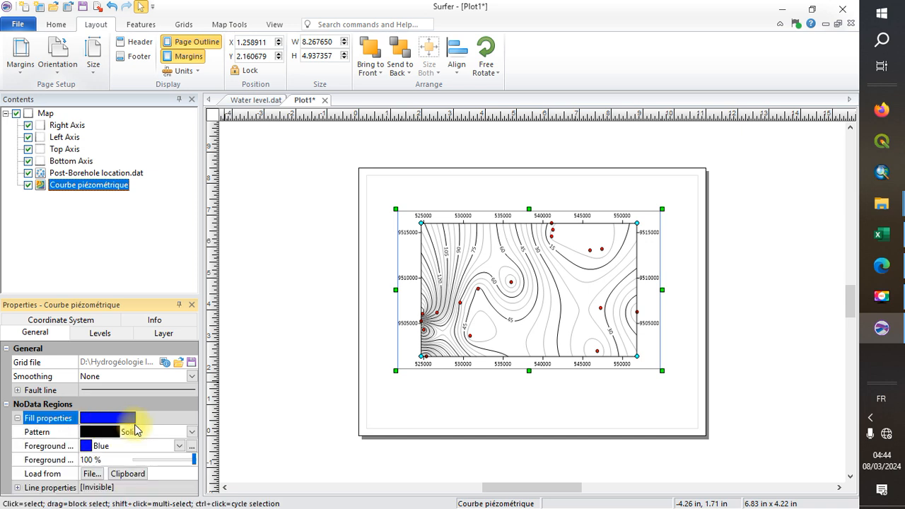
{"action": "left_click", "coordinate": [180, 446]}
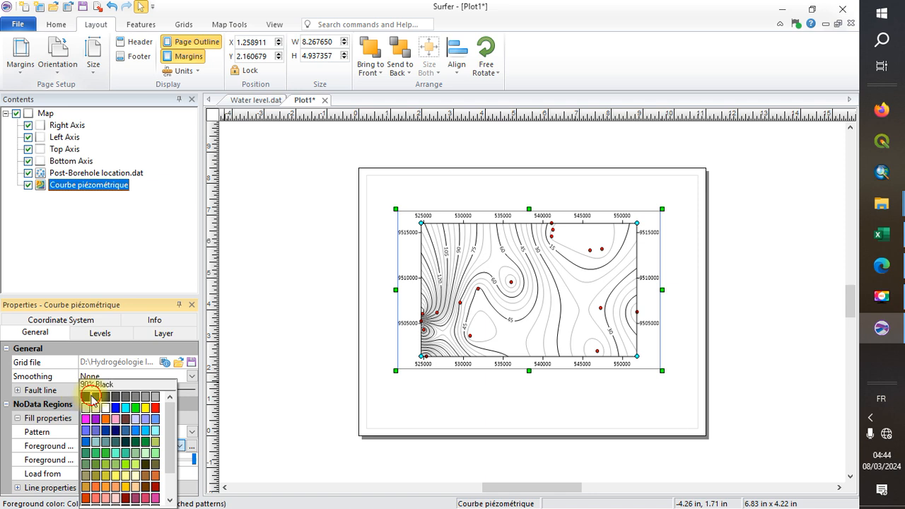
{"action": "left_click", "coordinate": [87, 399]}
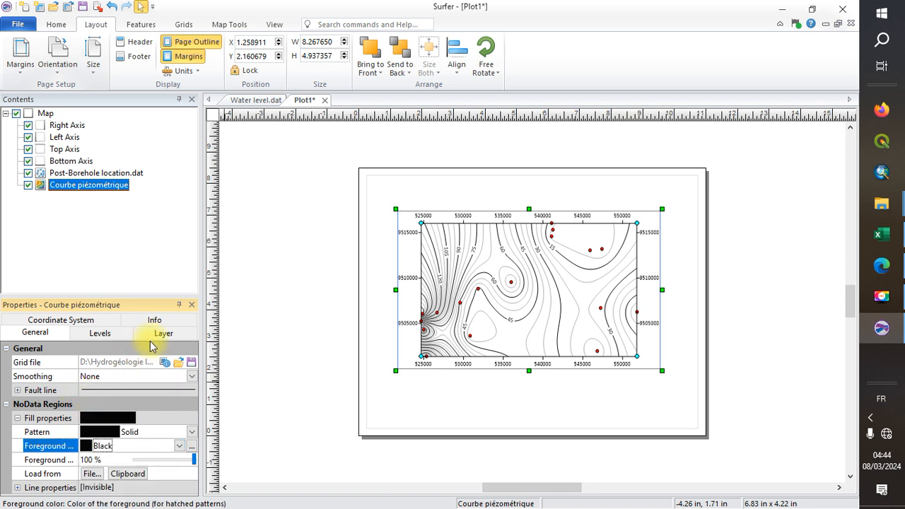
Step: Try the uphill orientation and curving options for the contour labels, leaving both switched off
{"action": "left_click", "coordinate": [160, 334]}
{"action": "left_click", "coordinate": [131, 336]}
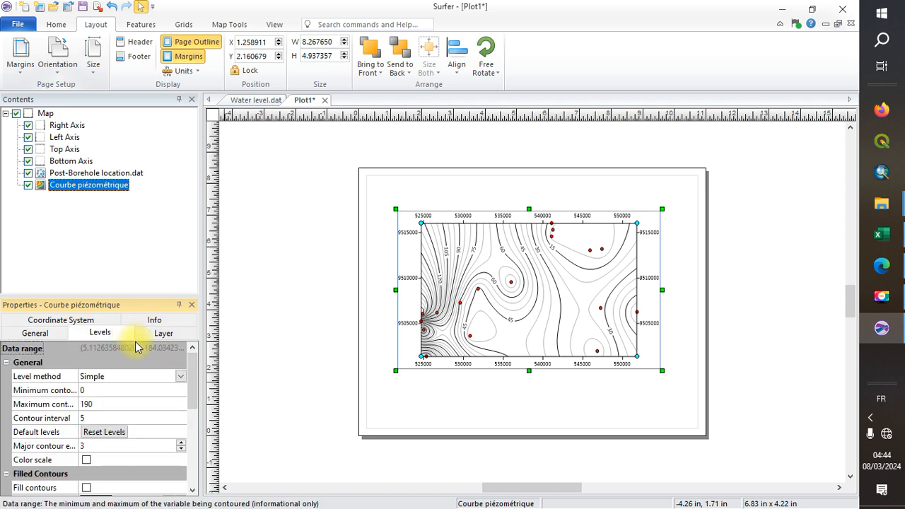
{"action": "left_click_drag", "start_coordinate": [195, 373], "coordinate": [190, 448]}
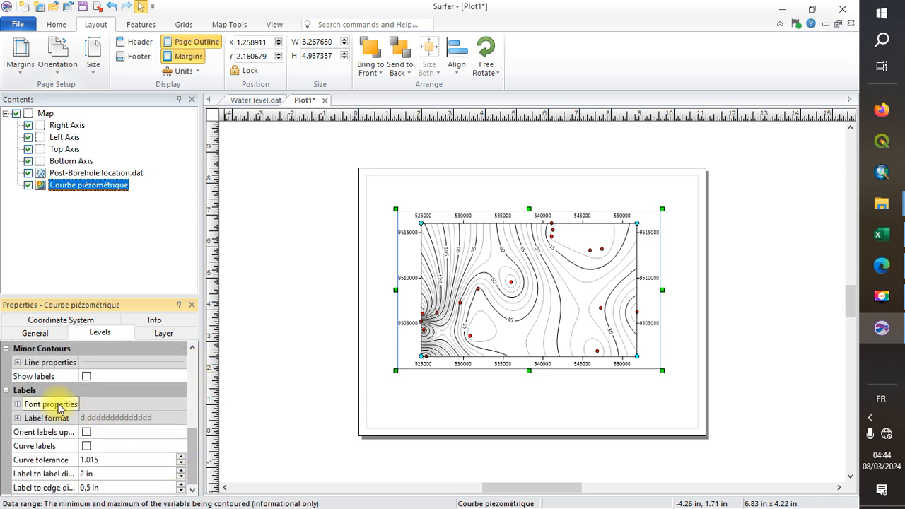
{"action": "left_click", "coordinate": [87, 432]}
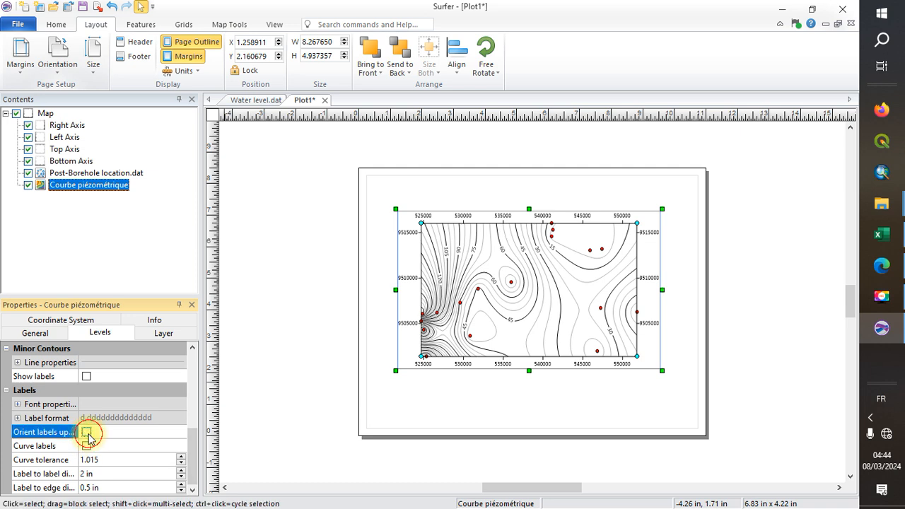
{"action": "left_click", "coordinate": [87, 433]}
{"action": "left_click", "coordinate": [87, 433]}
{"action": "left_click", "coordinate": [88, 434]}
{"action": "left_click", "coordinate": [88, 434]}
{"action": "left_click", "coordinate": [87, 447]}
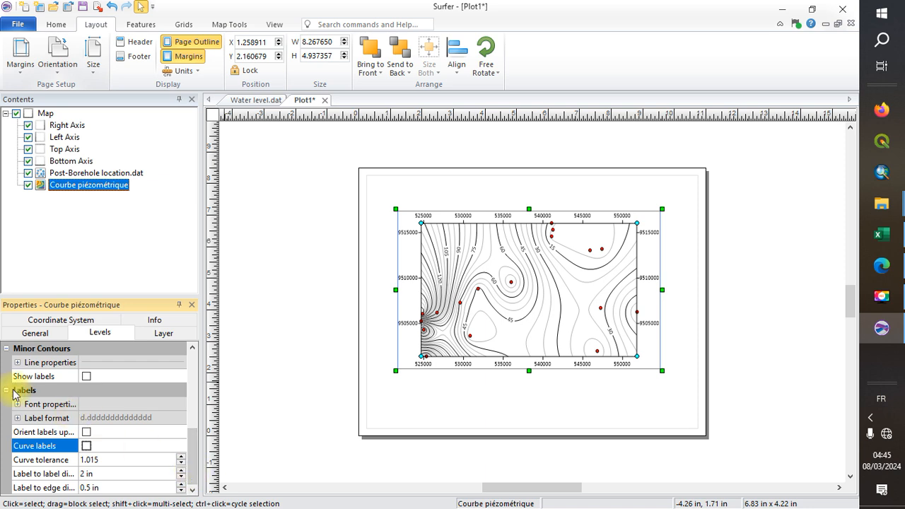
Step: Set the line color of the major piezometric contours to Blue
{"action": "left_click", "coordinate": [157, 334]}
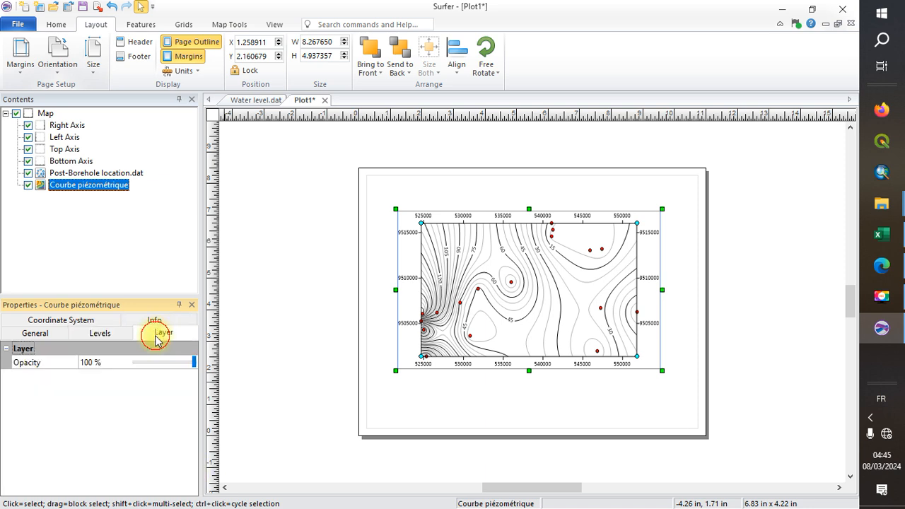
{"action": "left_click", "coordinate": [129, 339]}
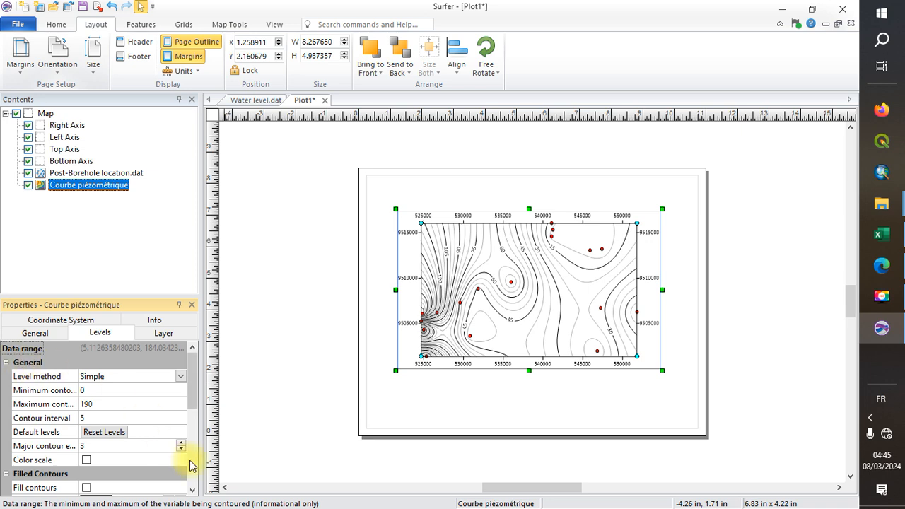
{"action": "scroll", "coordinate": [189, 461], "scroll_direction": "down", "scroll_amount": 4}
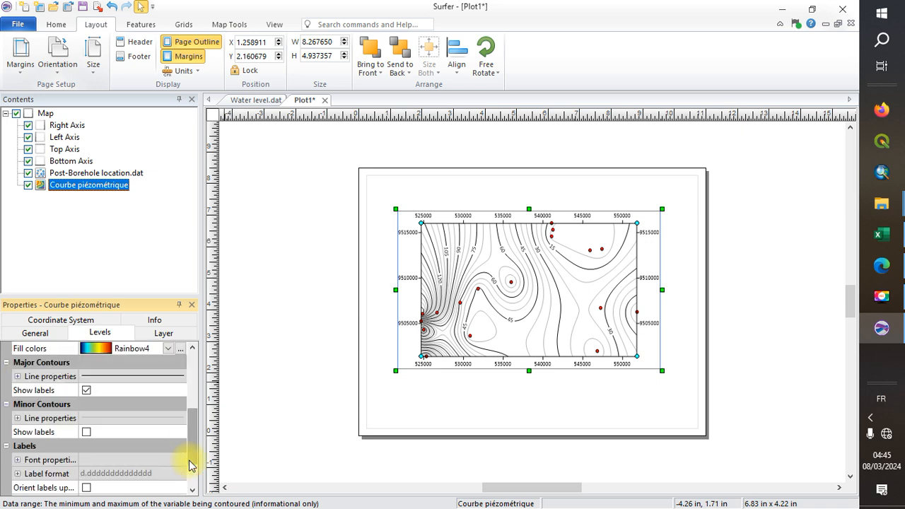
{"action": "scroll", "coordinate": [189, 466], "scroll_direction": "down", "scroll_amount": 1}
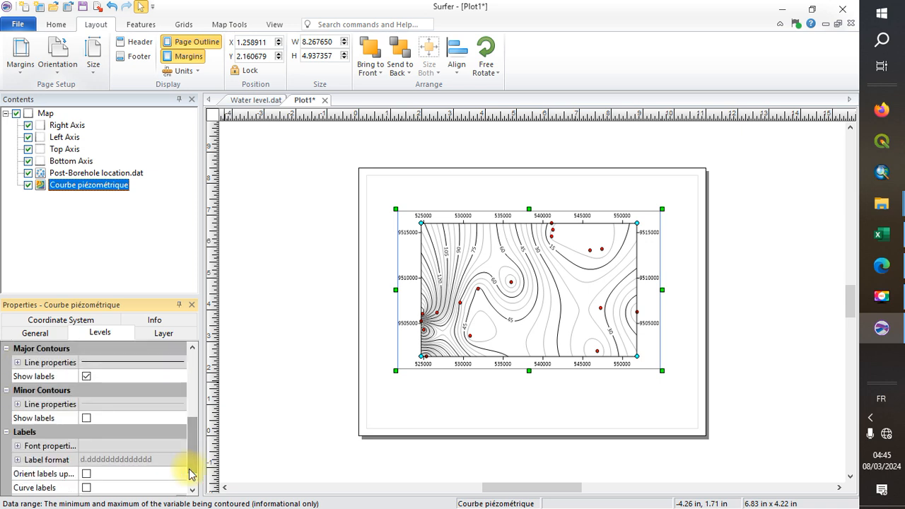
{"action": "left_click", "coordinate": [19, 366]}
{"action": "double_click", "coordinate": [97, 364]}
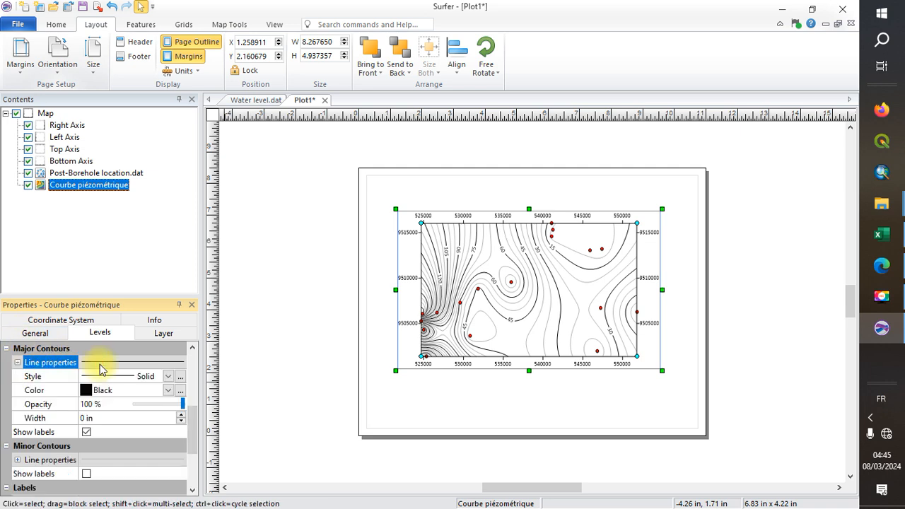
{"action": "left_click", "coordinate": [167, 390]}
{"action": "left_click", "coordinate": [116, 415]}
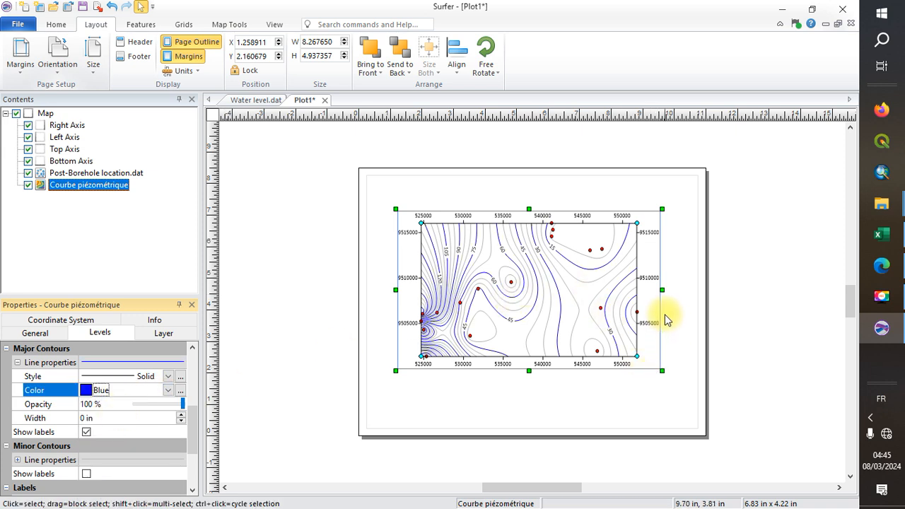
Step: Stretch the map horizontally on both sides to a width of about 9.11 in
{"action": "left_click_drag", "start_coordinate": [663, 290], "coordinate": [677, 287]}
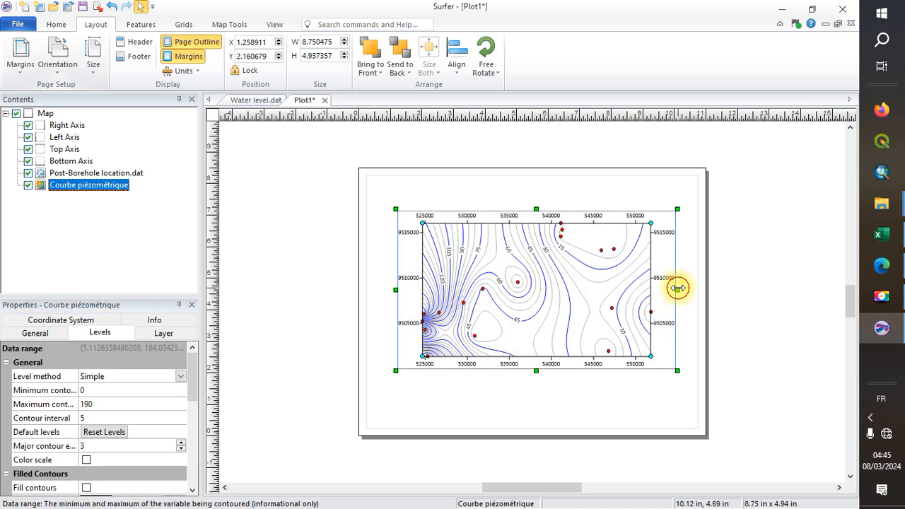
{"action": "left_click_drag", "start_coordinate": [677, 288], "coordinate": [680, 289]}
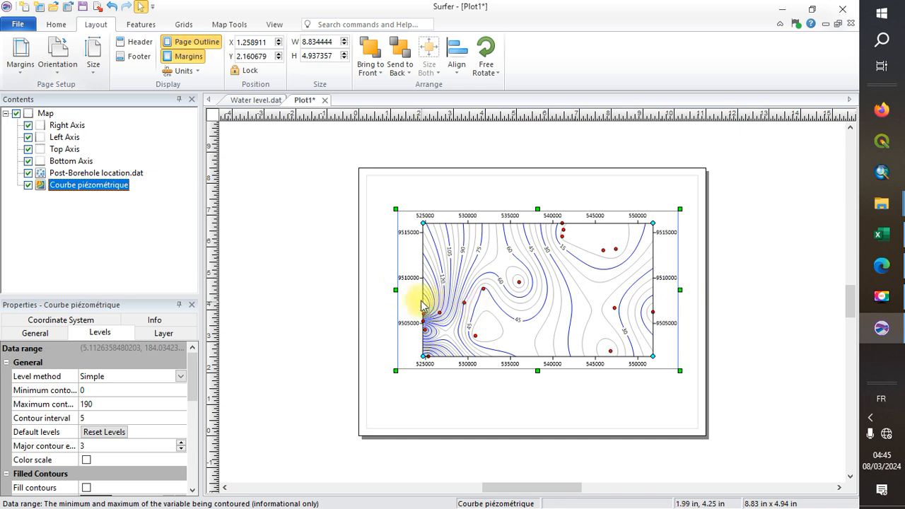
{"action": "left_click_drag", "start_coordinate": [395, 290], "coordinate": [384, 289]}
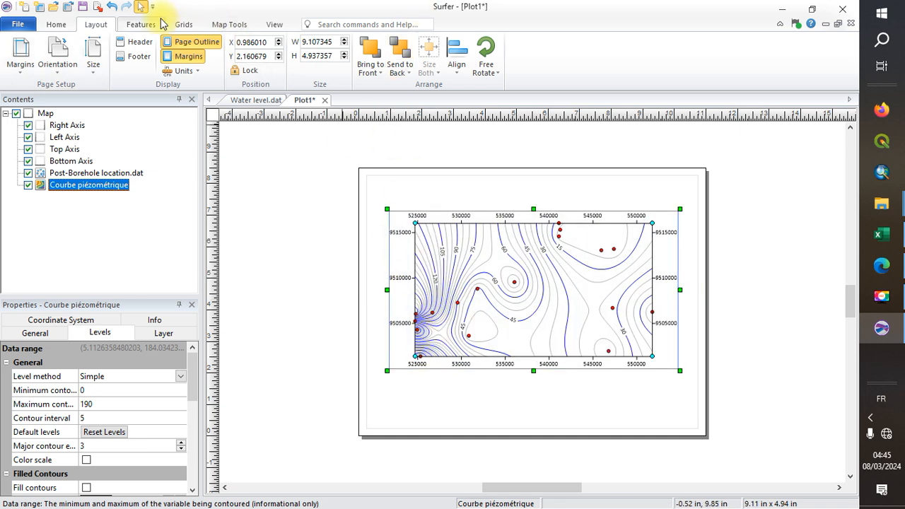
Step: Try converting the piezometric contour layer to a 1-Grid Vector layer and shift the map slightly on the page
{"action": "left_click", "coordinate": [185, 23]}
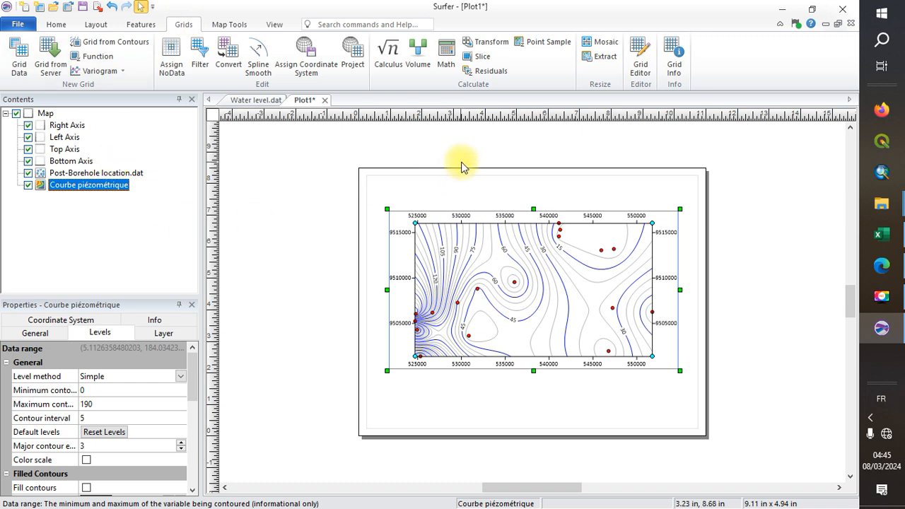
{"action": "left_click", "coordinate": [229, 24]}
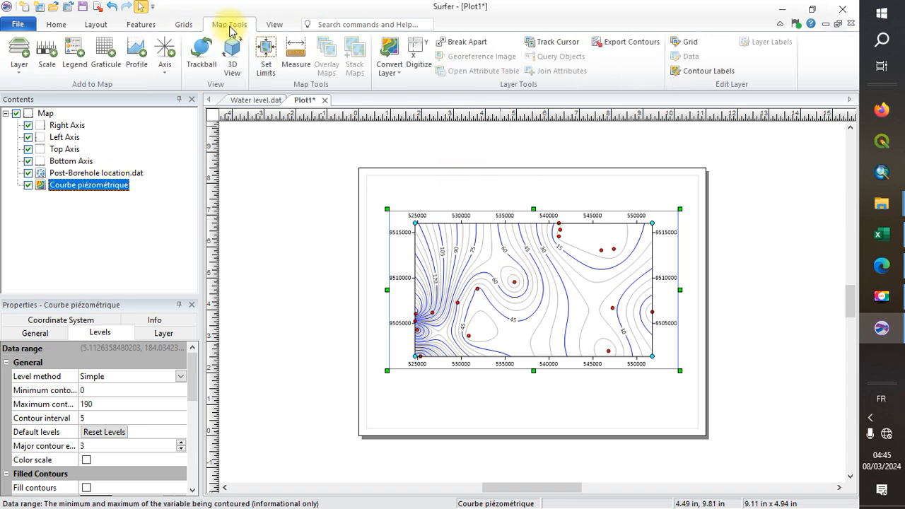
{"action": "left_click", "coordinate": [400, 76]}
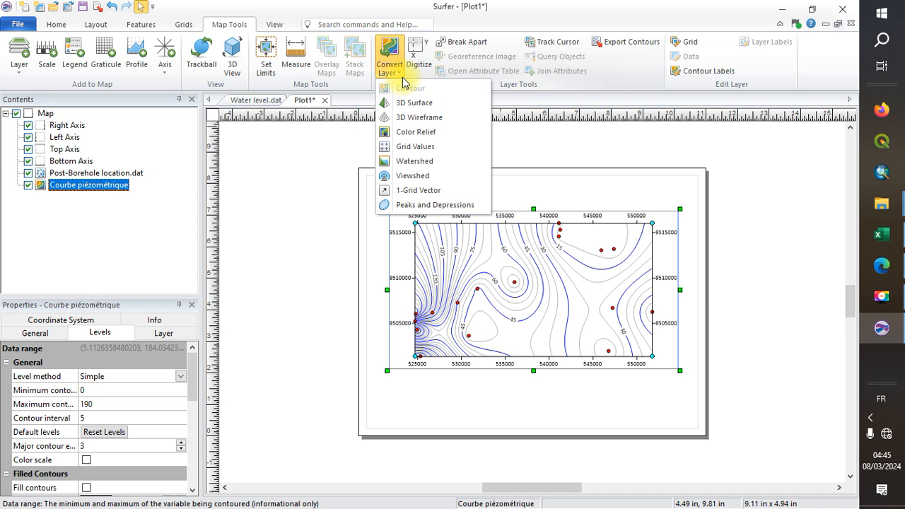
{"action": "left_click", "coordinate": [413, 195]}
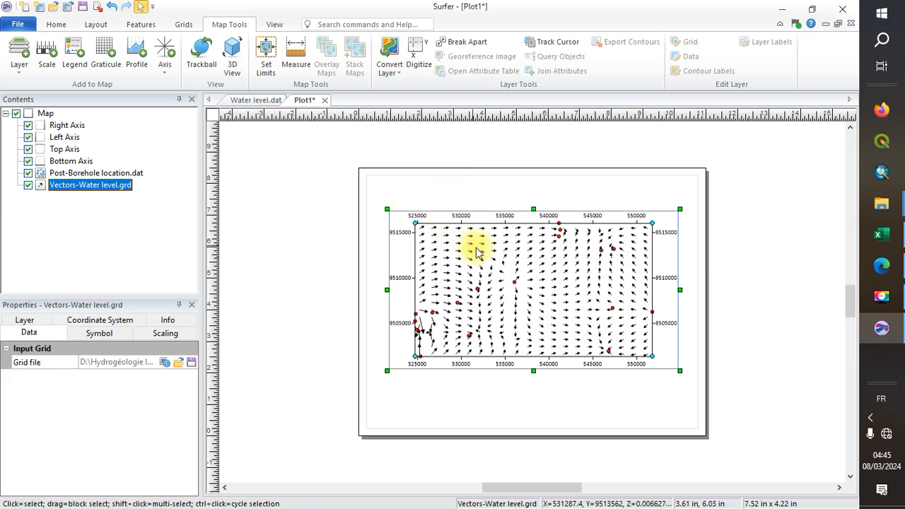
{"action": "mouse_move", "coordinate": [573, 322]}
{"action": "left_mouse_down"}
{"action": "mouse_move", "coordinate": [631, 368]}
{"action": "mouse_move", "coordinate": [580, 317]}
{"action": "left_mouse_up"}
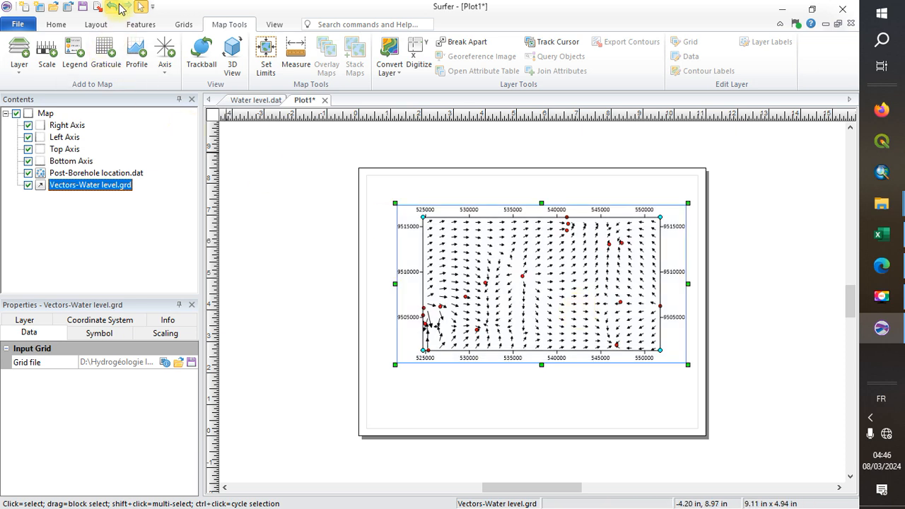
Step: Undo the map moves and the conversion of the contour layer to vectors
{"action": "left_click", "coordinate": [113, 7]}
{"action": "left_click", "coordinate": [114, 7]}
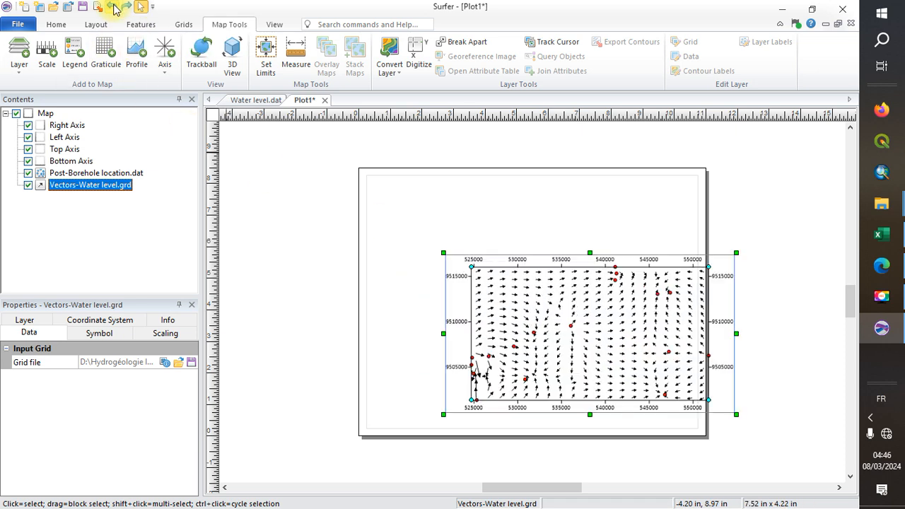
{"action": "left_click", "coordinate": [113, 7]}
{"action": "left_click", "coordinate": [113, 7]}
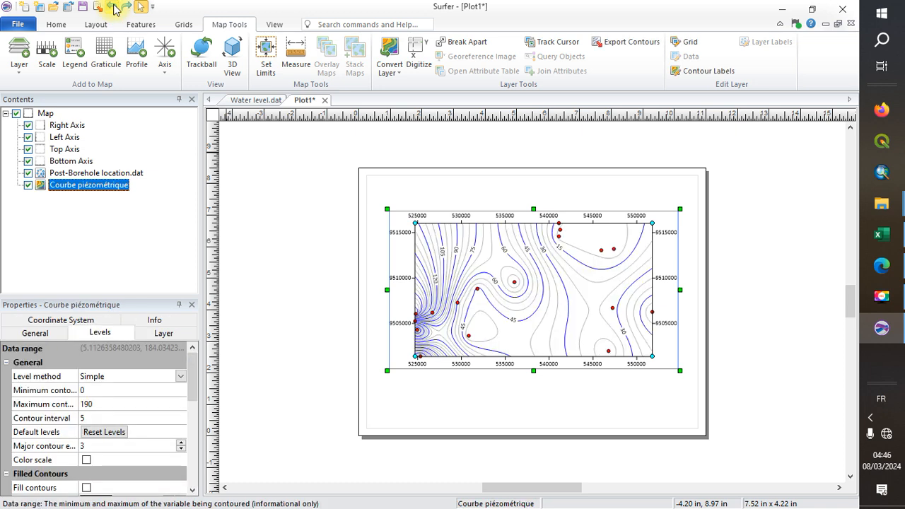
Step: Create a separate 1-Grid Vector map from Water level.grd in the Water table map folder and move it over the contour map's right side
{"action": "left_click", "coordinate": [103, 239]}
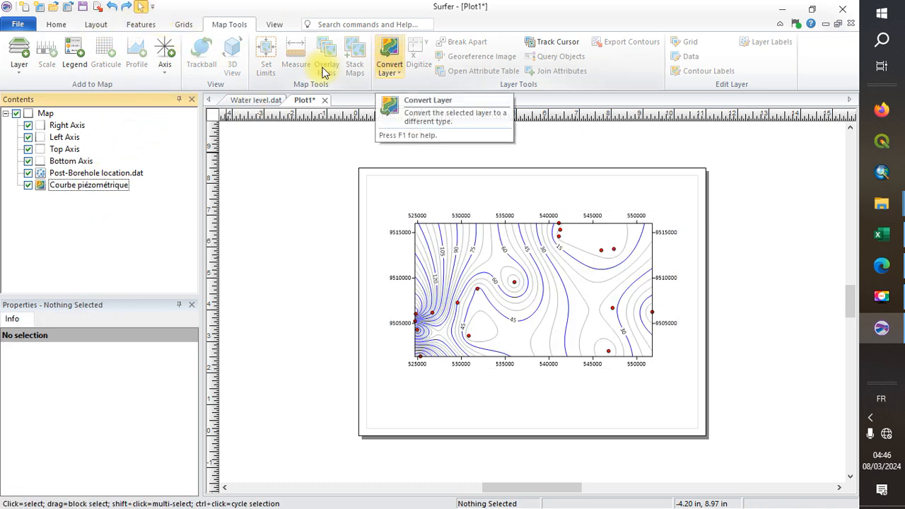
{"action": "left_click", "coordinate": [182, 25]}
{"action": "left_click", "coordinate": [58, 24]}
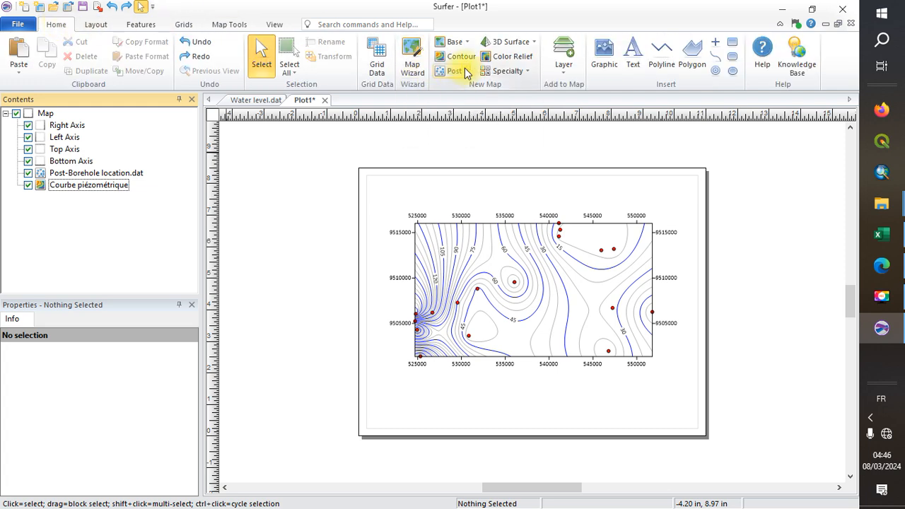
{"action": "left_click", "coordinate": [529, 73]}
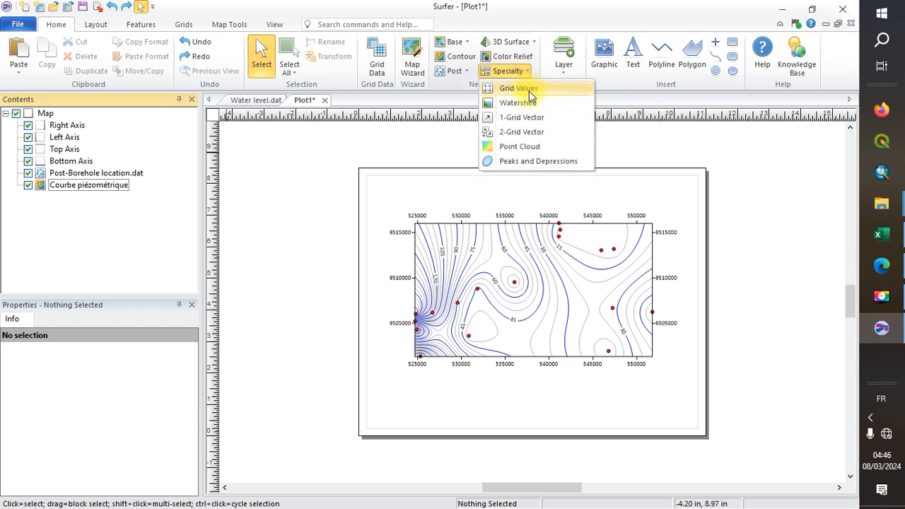
{"action": "left_click", "coordinate": [529, 119]}
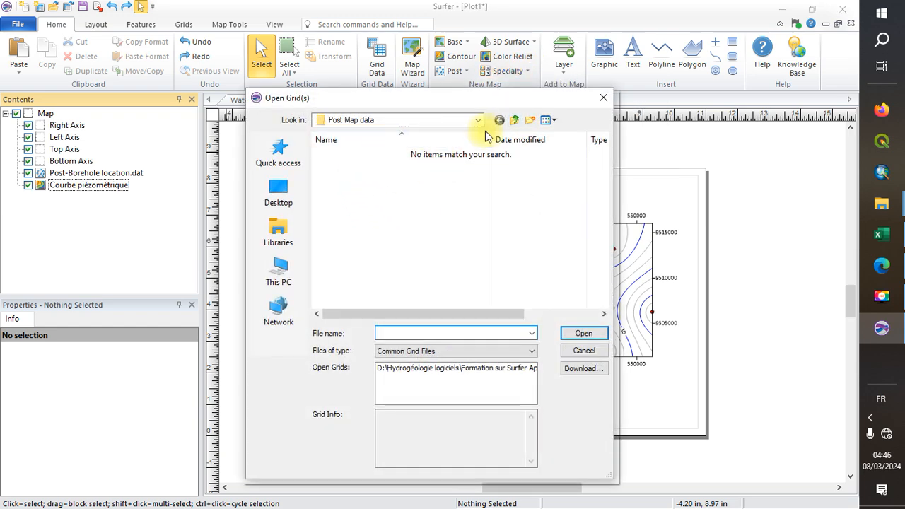
{"action": "left_click", "coordinate": [512, 121]}
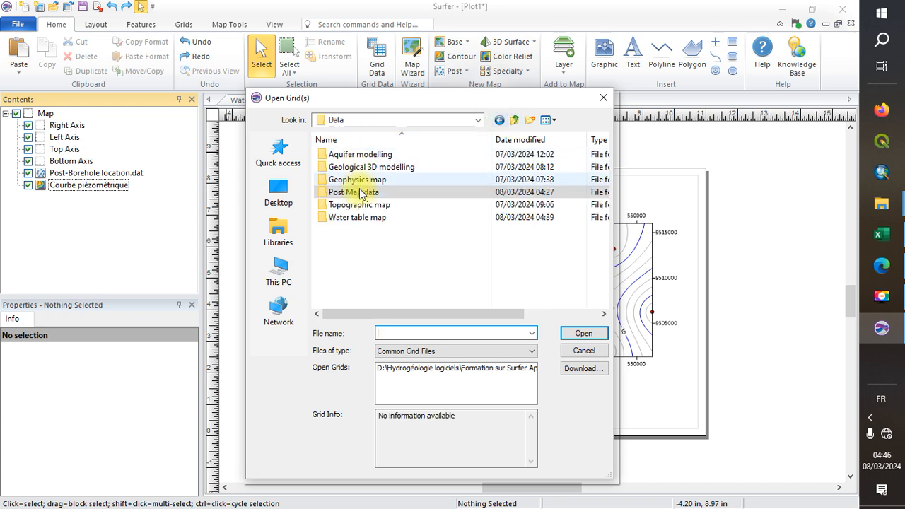
{"action": "double_click", "coordinate": [372, 212]}
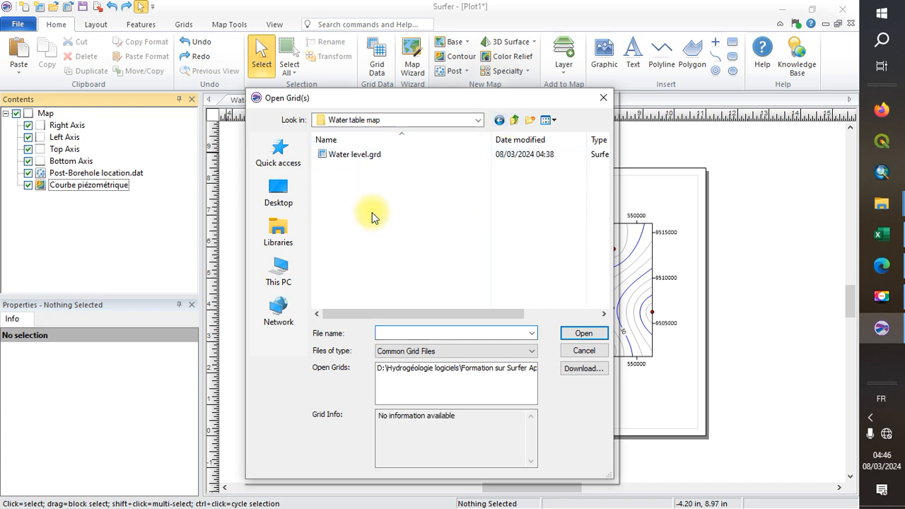
{"action": "left_click", "coordinate": [367, 159]}
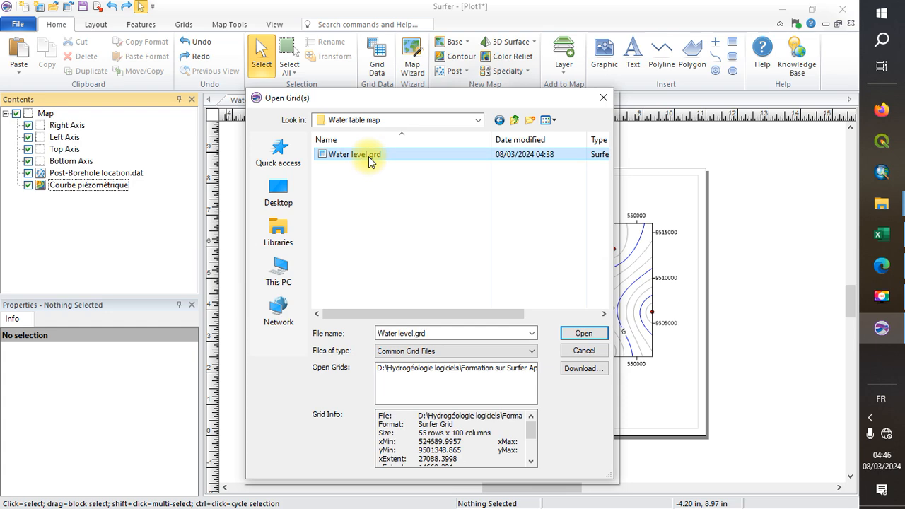
{"action": "left_click", "coordinate": [369, 157]}
{"action": "left_click", "coordinate": [466, 184]}
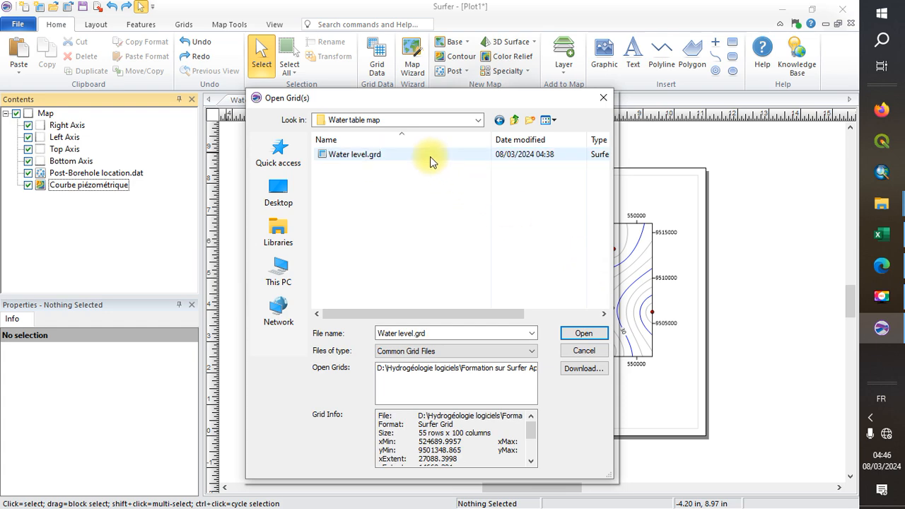
{"action": "left_click", "coordinate": [587, 333]}
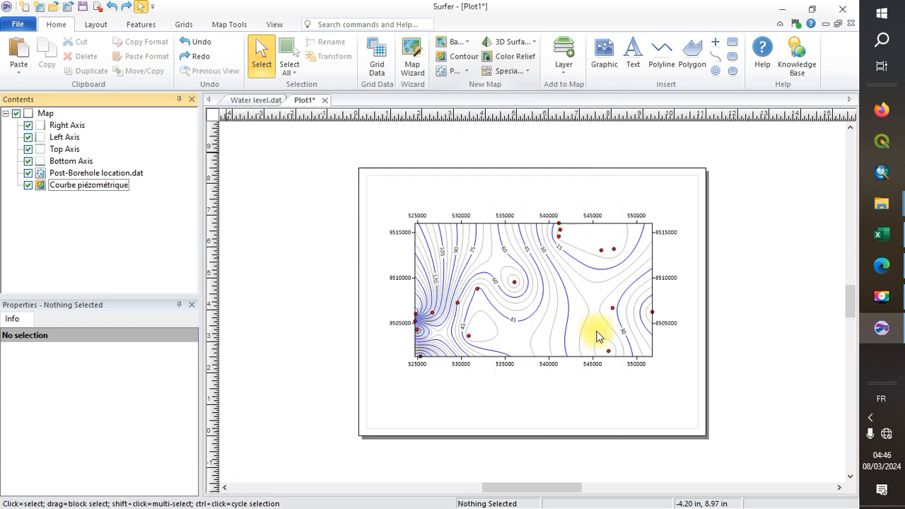
{"action": "mouse_move", "coordinate": [540, 276]}
{"action": "left_mouse_down"}
{"action": "mouse_move", "coordinate": [654, 297]}
{"action": "mouse_move", "coordinate": [701, 254]}
{"action": "mouse_move", "coordinate": [685, 296]}
{"action": "mouse_move", "coordinate": [665, 284]}
{"action": "left_mouse_up"}
Step: Select both the contour map and the vector map and overlay them into a single map
{"action": "left_click_drag", "start_coordinate": [373, 201], "coordinate": [802, 380]}
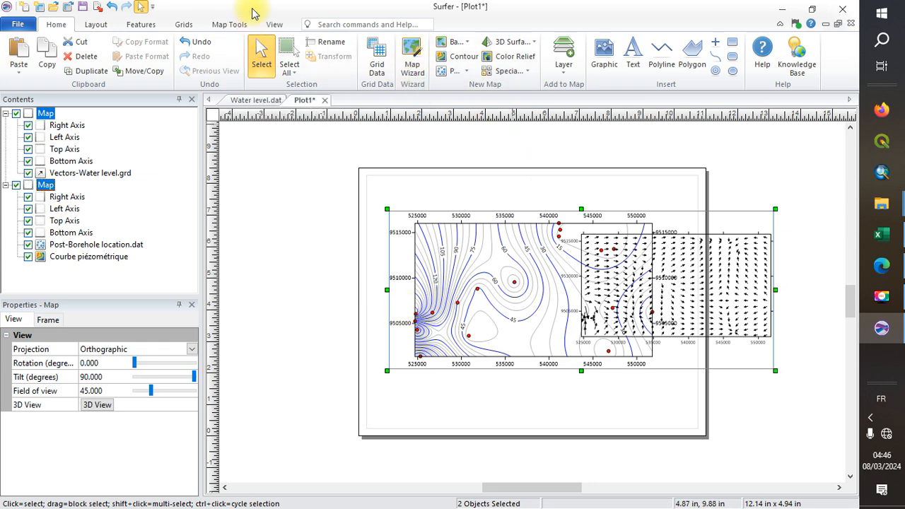
{"action": "left_click", "coordinate": [274, 23]}
{"action": "left_click", "coordinate": [232, 24]}
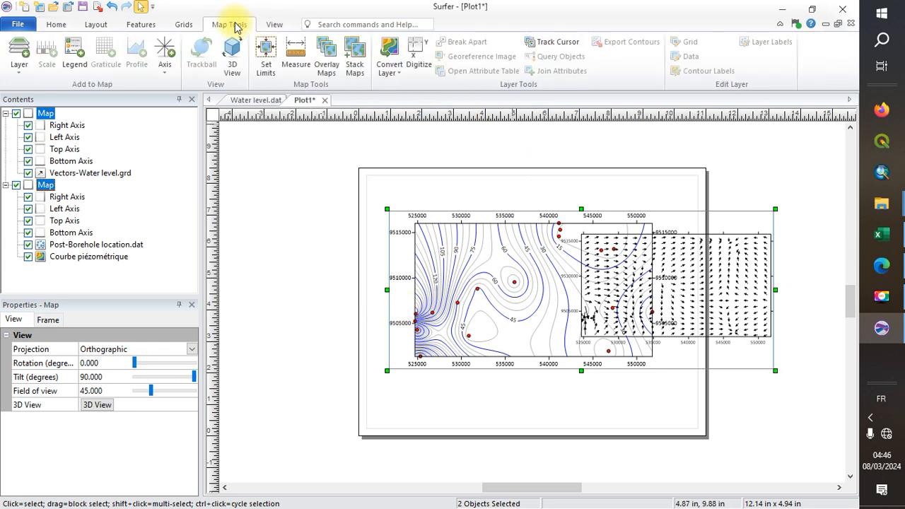
{"action": "left_click", "coordinate": [185, 24]}
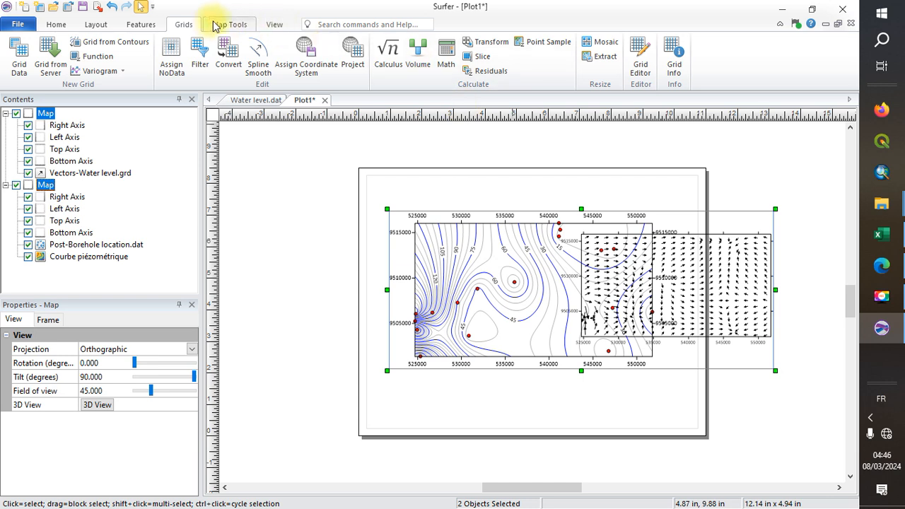
{"action": "left_click", "coordinate": [215, 25]}
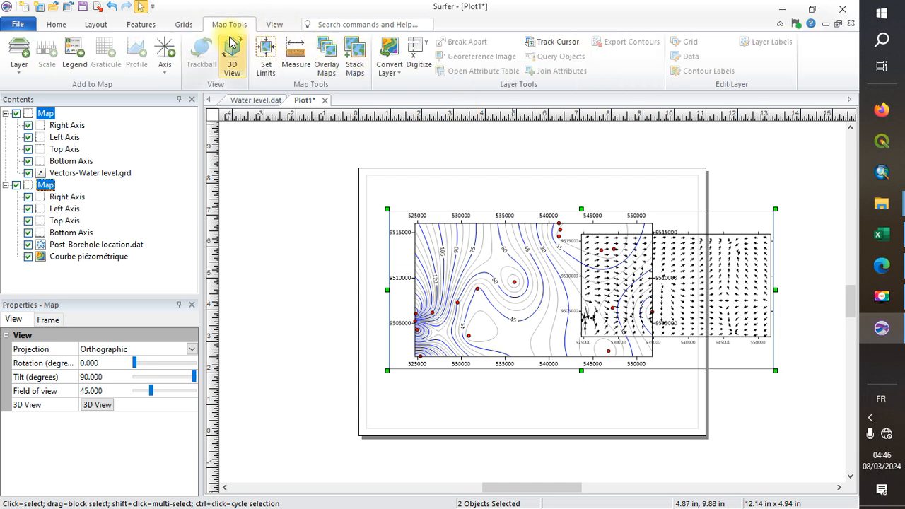
{"action": "left_click", "coordinate": [328, 67]}
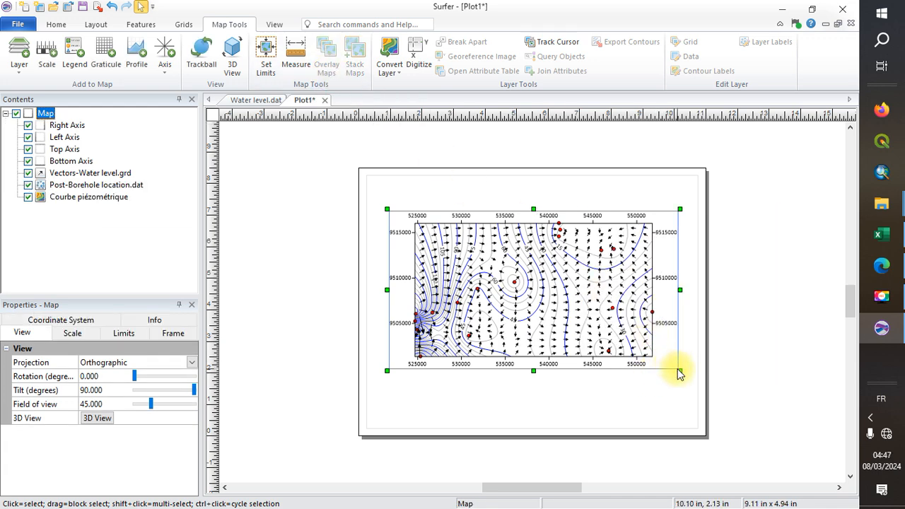
Step: Enlarge the combined map to about 9.53 × 5.16 in and shift it slightly down the page
{"action": "left_click_drag", "start_coordinate": [680, 372], "coordinate": [686, 378]}
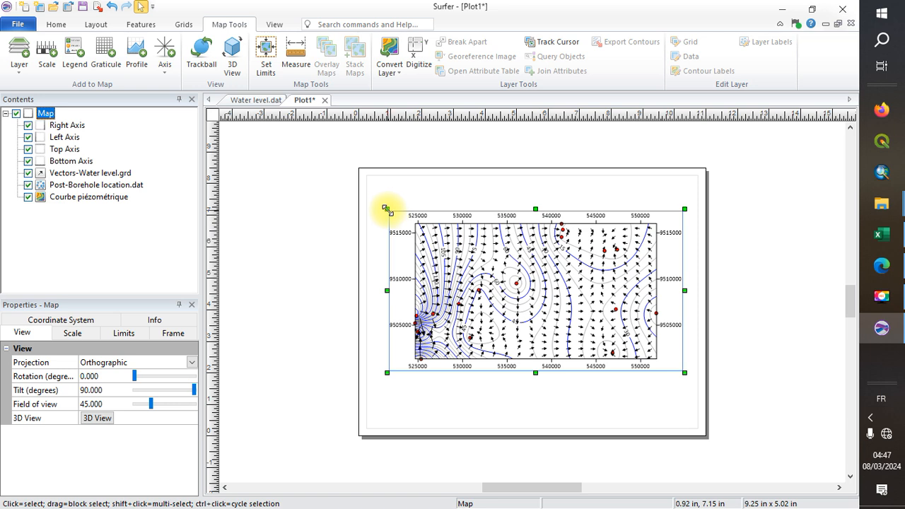
{"action": "mouse_move", "coordinate": [387, 209]}
{"action": "left_mouse_down"}
{"action": "mouse_move", "coordinate": [375, 194]}
{"action": "mouse_move", "coordinate": [379, 205]}
{"action": "left_mouse_up"}
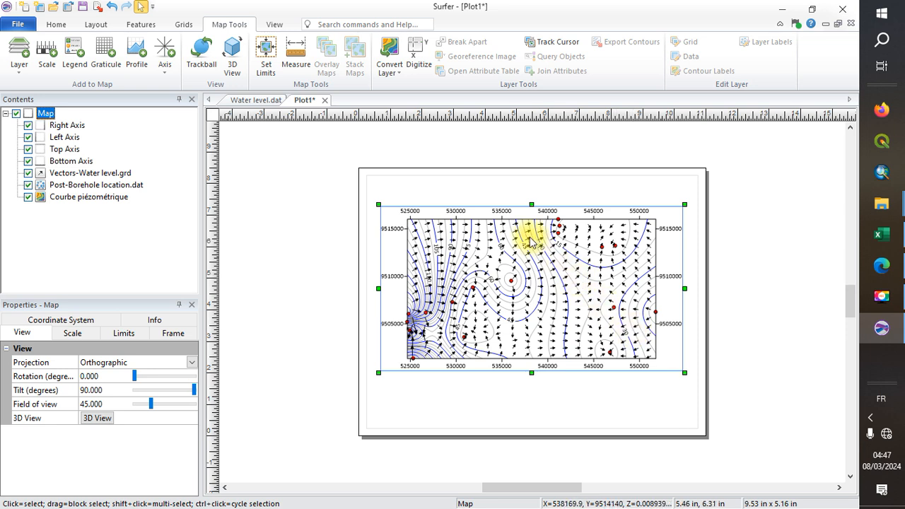
{"action": "left_click_drag", "start_coordinate": [529, 240], "coordinate": [531, 253]}
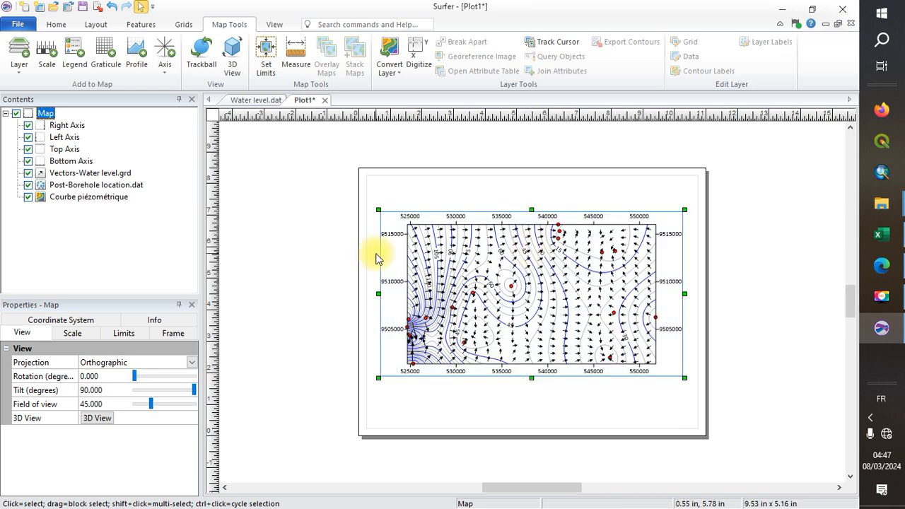
Step: Hide the map's right, left, top and bottom axes and stretch the map upward to about 4.75 in tall
{"action": "left_click", "coordinate": [28, 125]}
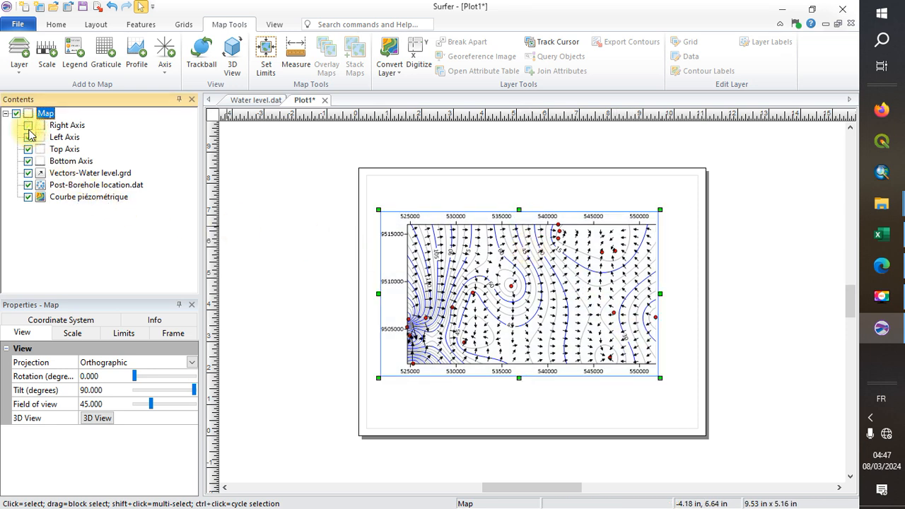
{"action": "left_click", "coordinate": [28, 138]}
{"action": "left_click", "coordinate": [28, 148]}
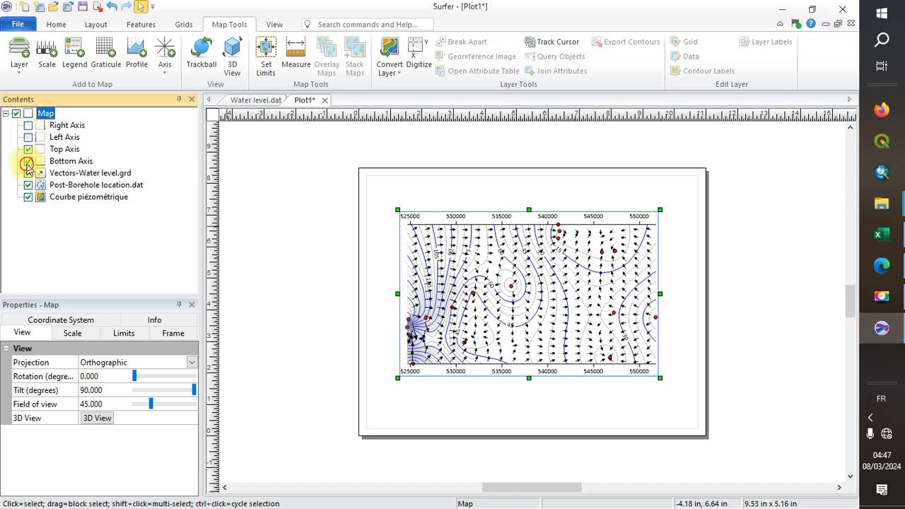
{"action": "left_click", "coordinate": [29, 160]}
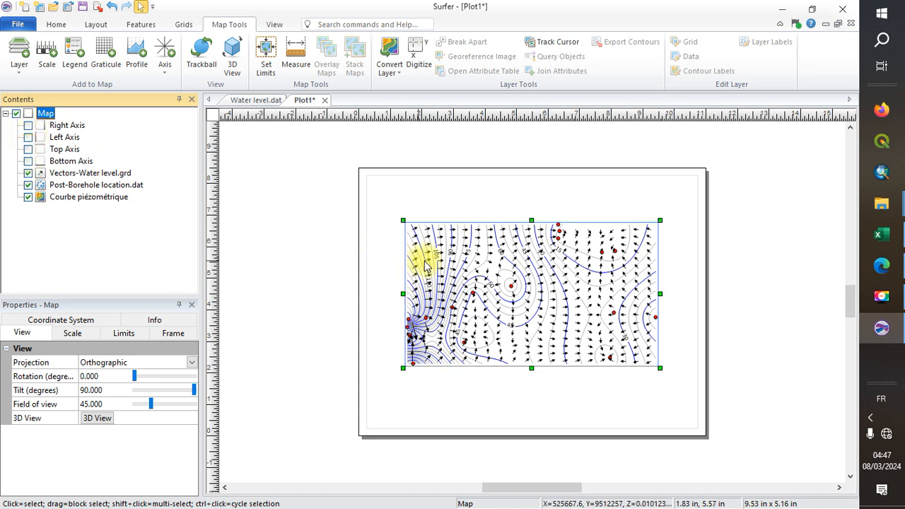
{"action": "left_click_drag", "start_coordinate": [529, 218], "coordinate": [532, 212]}
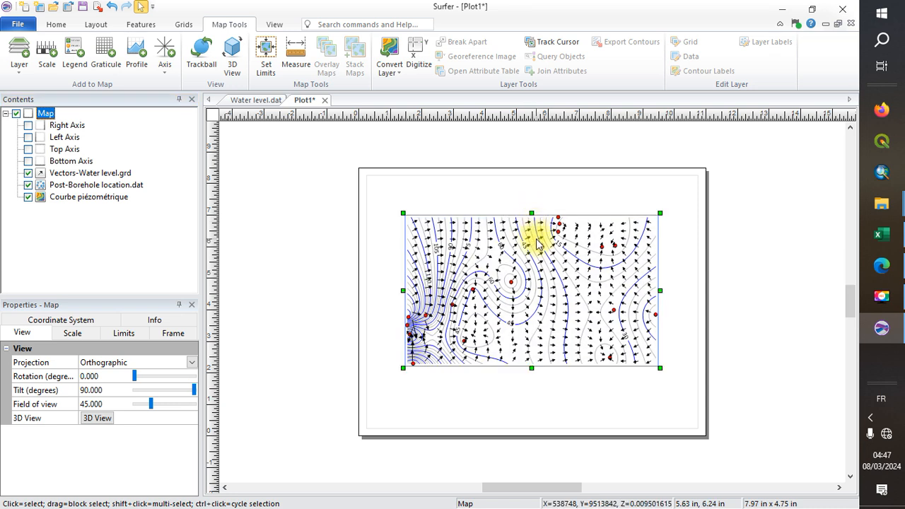
Step: Add a graticule to the map and stretch the map upward to a height of about 5.45 in
{"action": "right_click", "coordinate": [533, 235]}
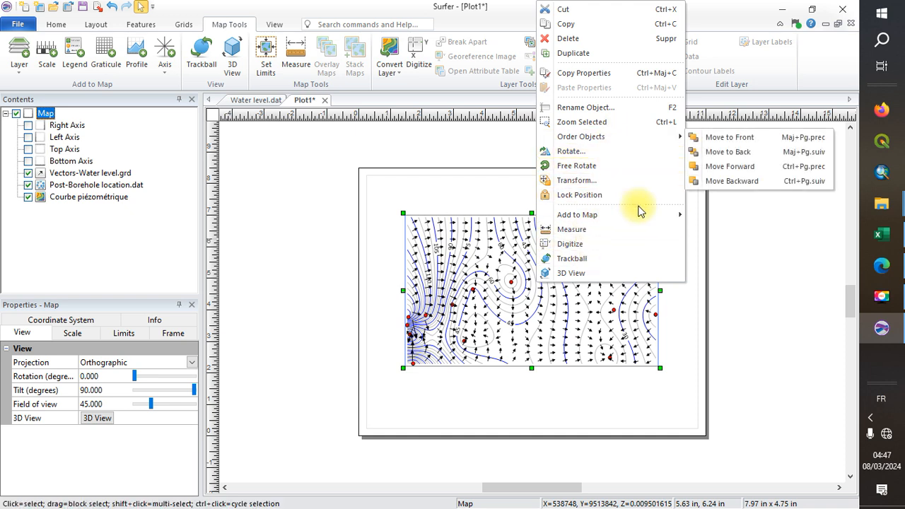
{"action": "mouse_move", "coordinate": [641, 213]}
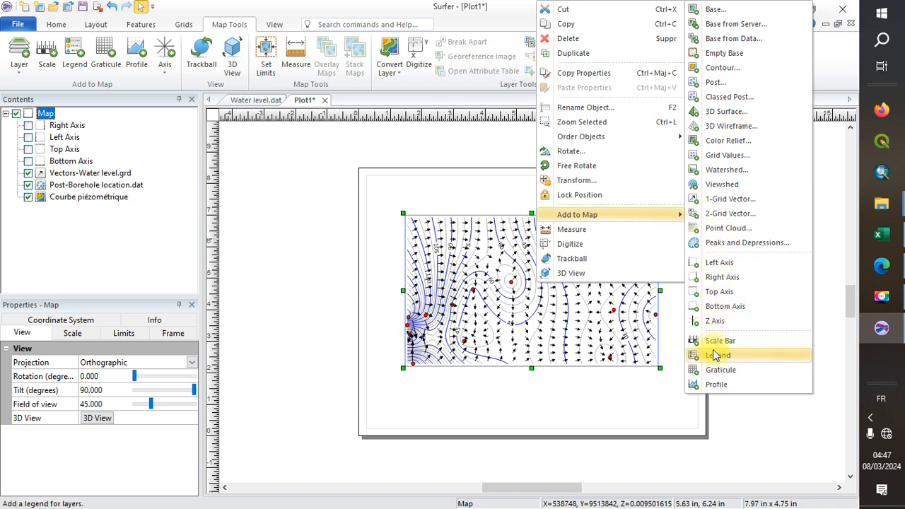
{"action": "left_click", "coordinate": [716, 372]}
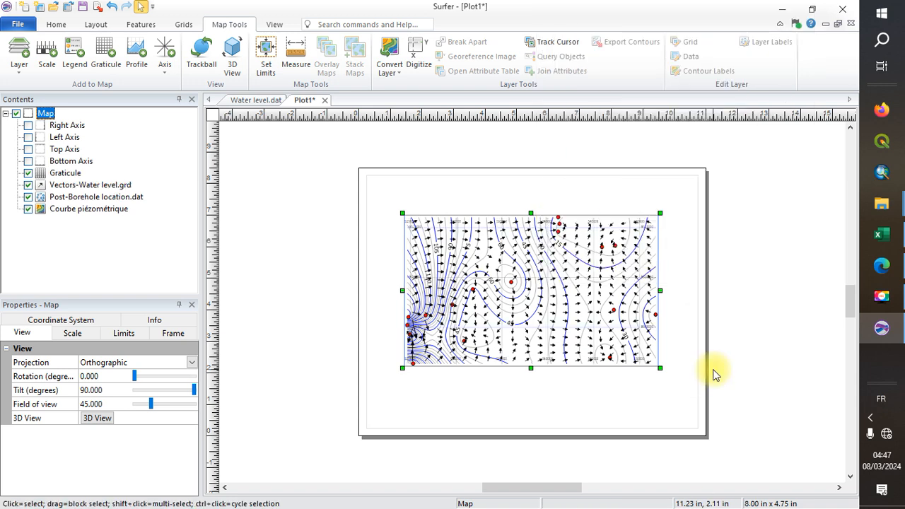
{"action": "left_click_drag", "start_coordinate": [531, 213], "coordinate": [533, 188]}
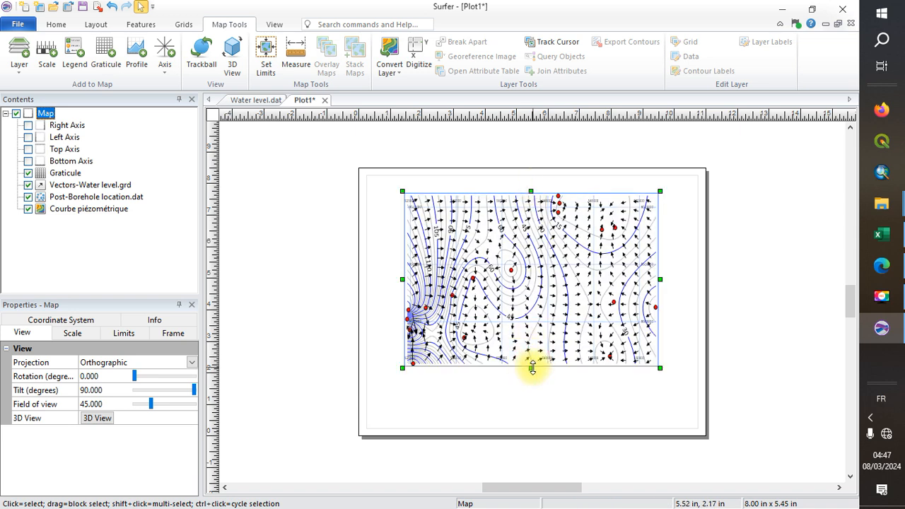
Step: Set the placement of the graticule's longitude and latitude labels to Outside
{"action": "left_click", "coordinate": [58, 175]}
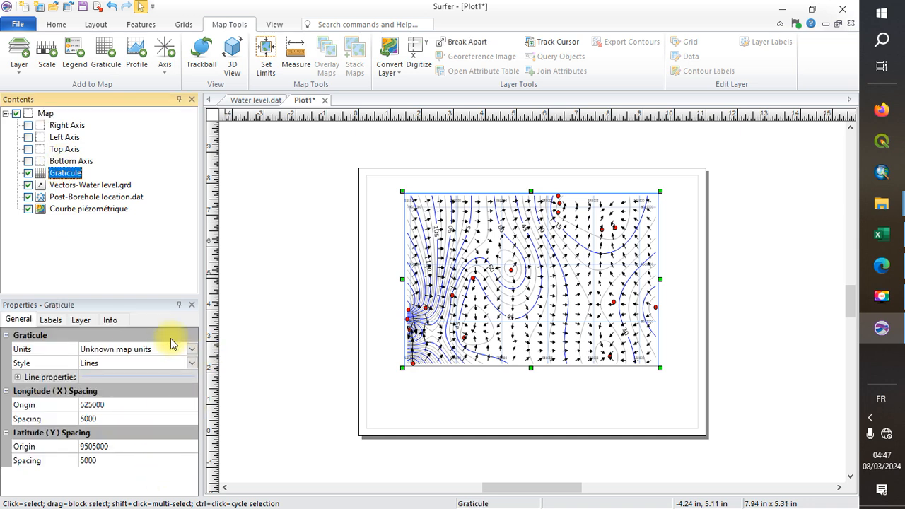
{"action": "left_click", "coordinate": [51, 322]}
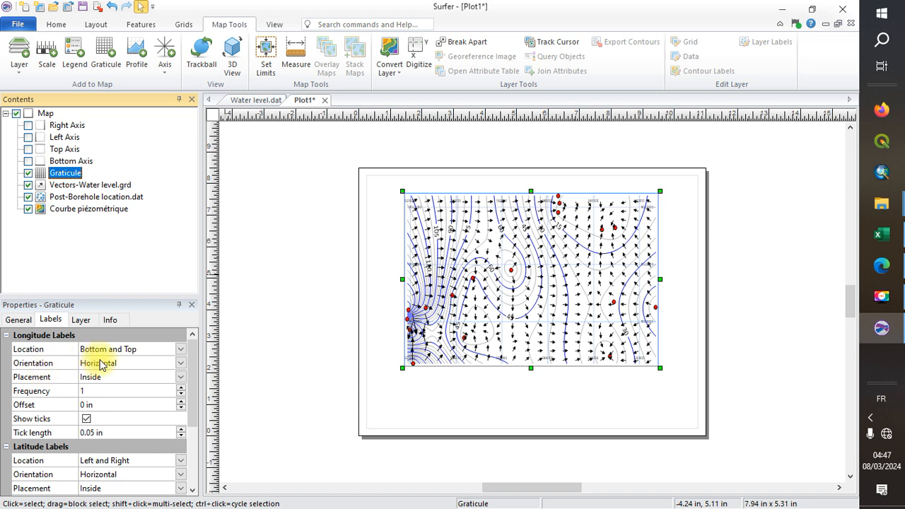
{"action": "left_click", "coordinate": [118, 378]}
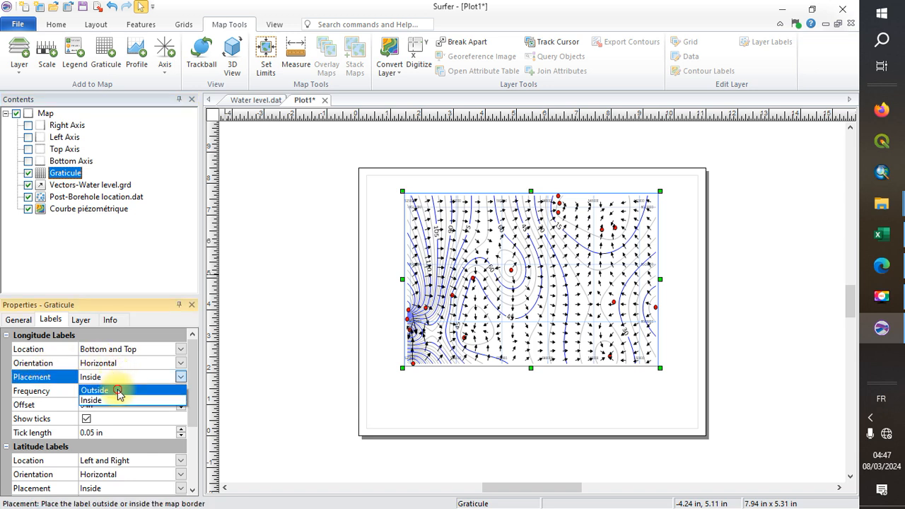
{"action": "left_click", "coordinate": [118, 391]}
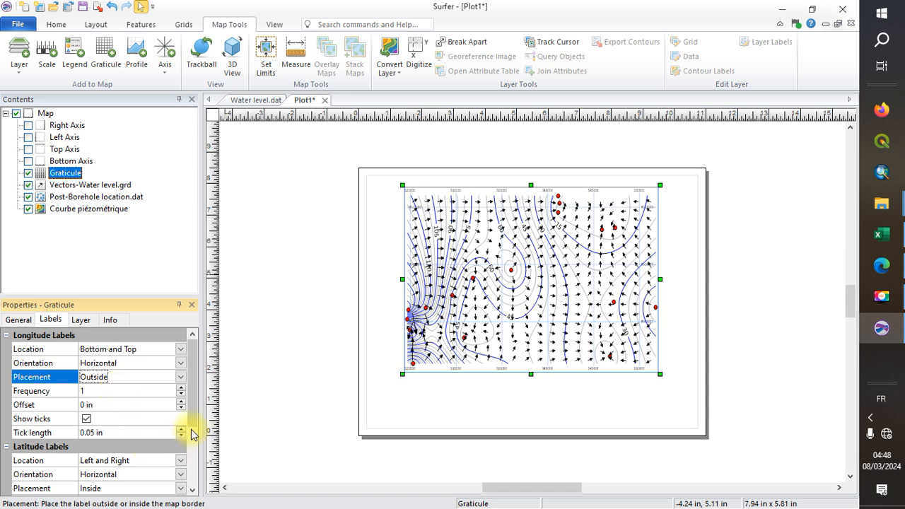
{"action": "left_click", "coordinate": [180, 474]}
{"action": "left_click", "coordinate": [180, 474]}
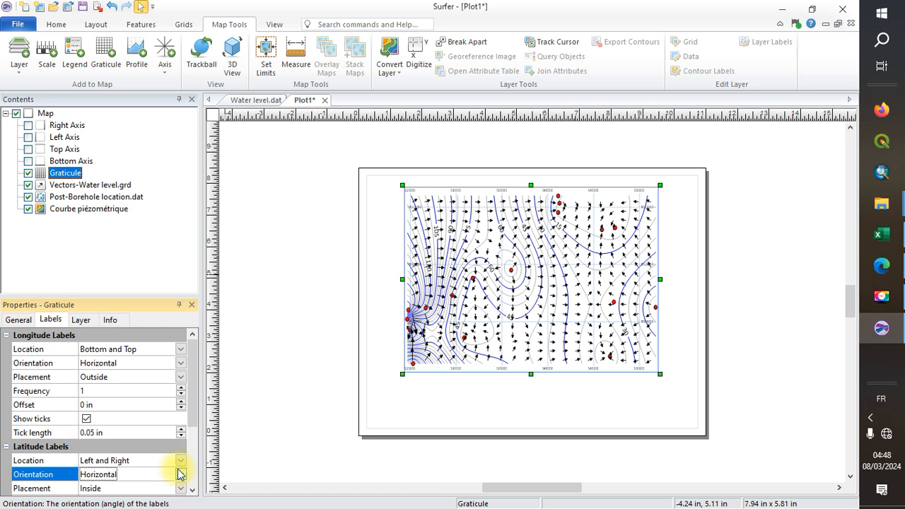
{"action": "left_click", "coordinate": [180, 474]}
{"action": "left_click", "coordinate": [181, 474]}
{"action": "left_click", "coordinate": [180, 488]}
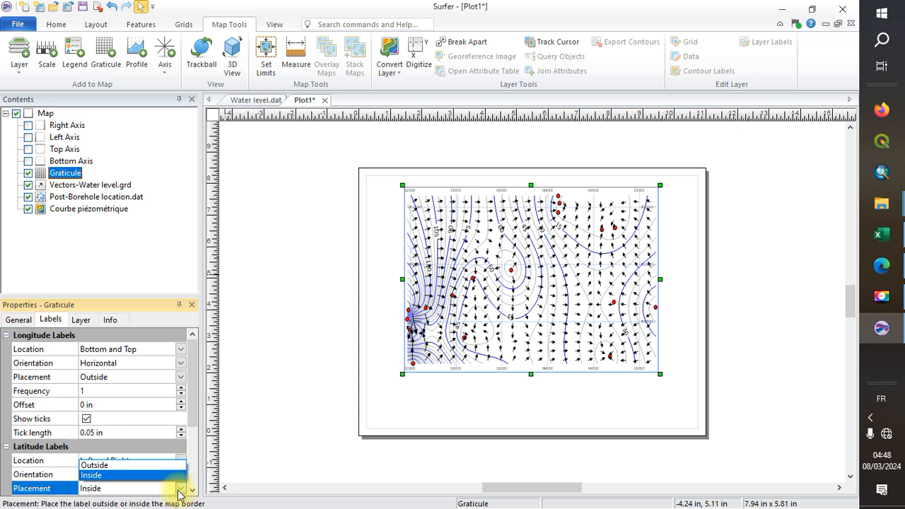
{"action": "left_click", "coordinate": [143, 467]}
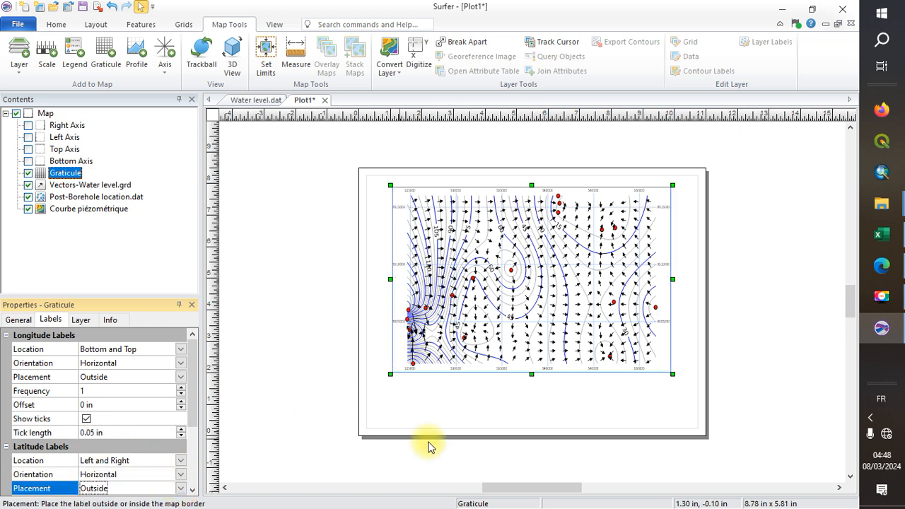
Step: Widen the map on its left side to about 8.86 in and move it slightly down the page
{"action": "left_click", "coordinate": [390, 282]}
{"action": "left_click_drag", "start_coordinate": [390, 282], "coordinate": [386, 283]}
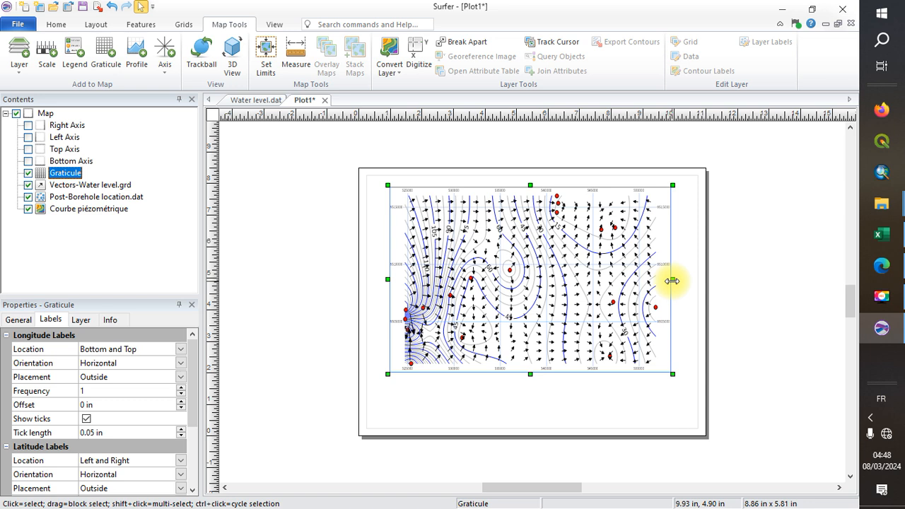
{"action": "left_click", "coordinate": [672, 281]}
{"action": "left_click", "coordinate": [632, 266]}
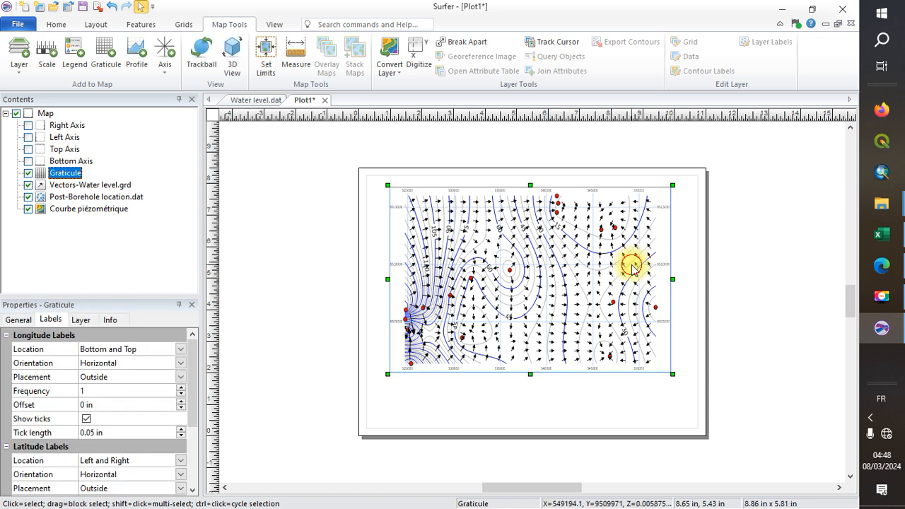
{"action": "left_click_drag", "start_coordinate": [632, 269], "coordinate": [634, 274]}
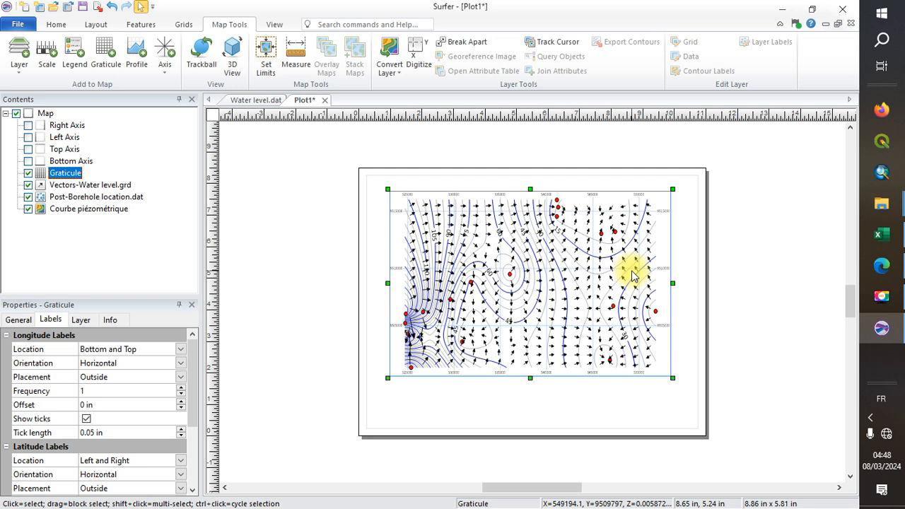
{"action": "left_click_drag", "start_coordinate": [632, 276], "coordinate": [633, 278]}
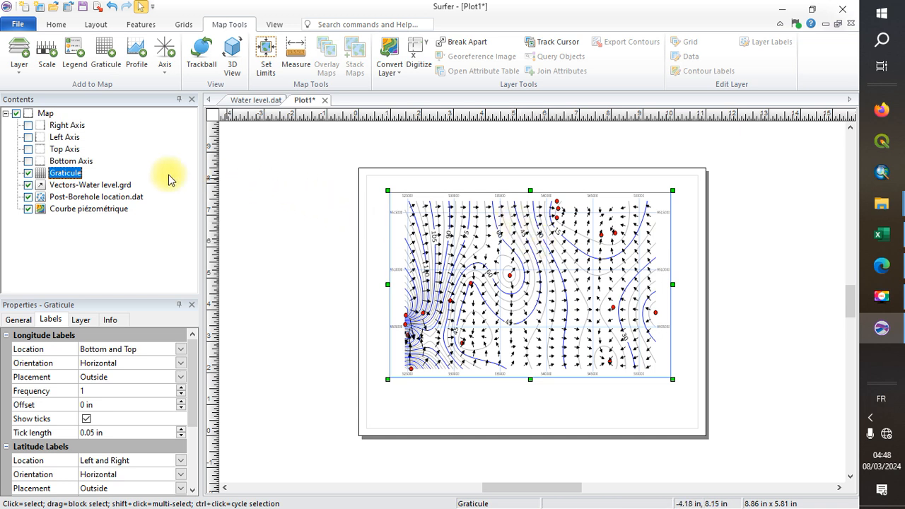
Step: Rename the Vectors-Water level.grd layer as Sens d'écoulement
{"action": "left_click", "coordinate": [85, 186]}
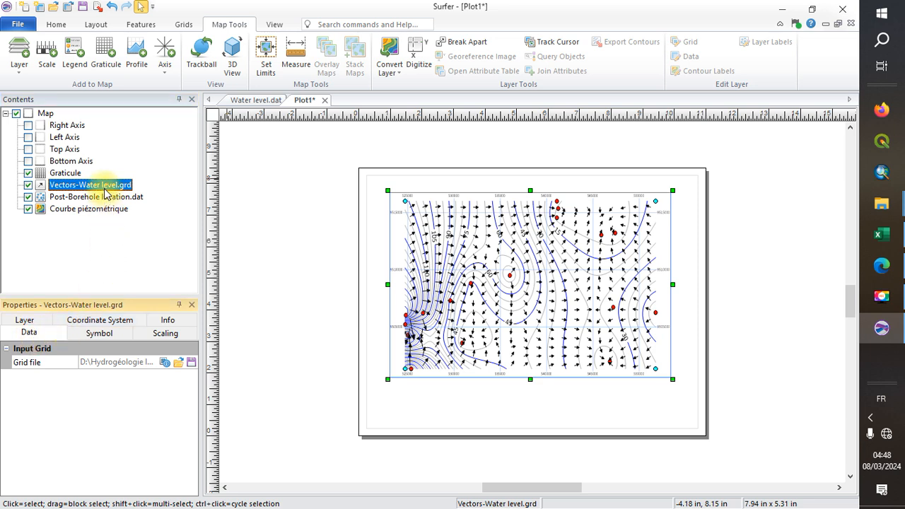
{"action": "left_click", "coordinate": [791, 503]}
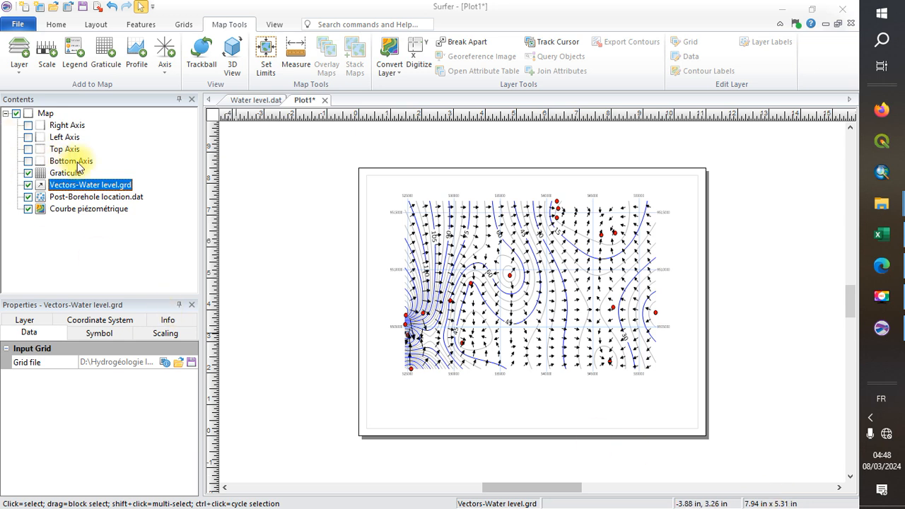
{"action": "left_click", "coordinate": [124, 186]}
{"action": "right_click", "coordinate": [124, 186]}
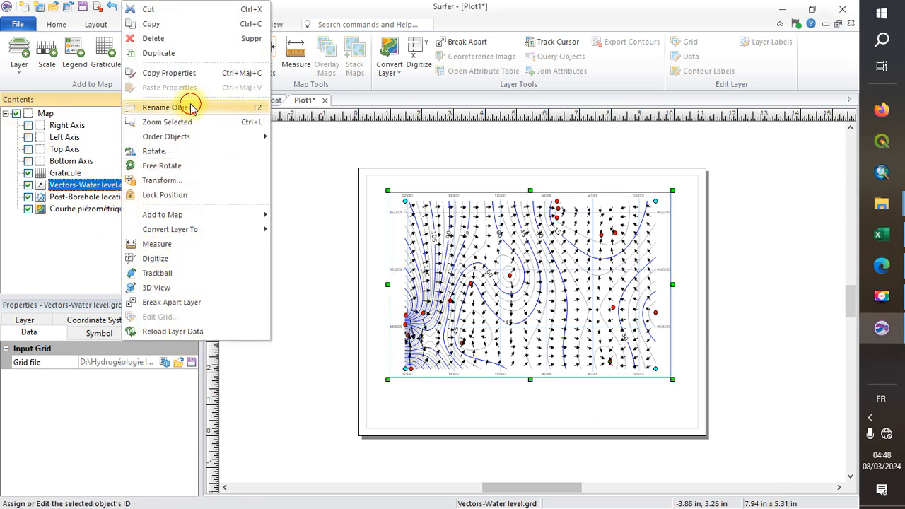
{"action": "left_click", "coordinate": [166, 107]}
{"action": "type", "text": "Sens d'écoulement"}
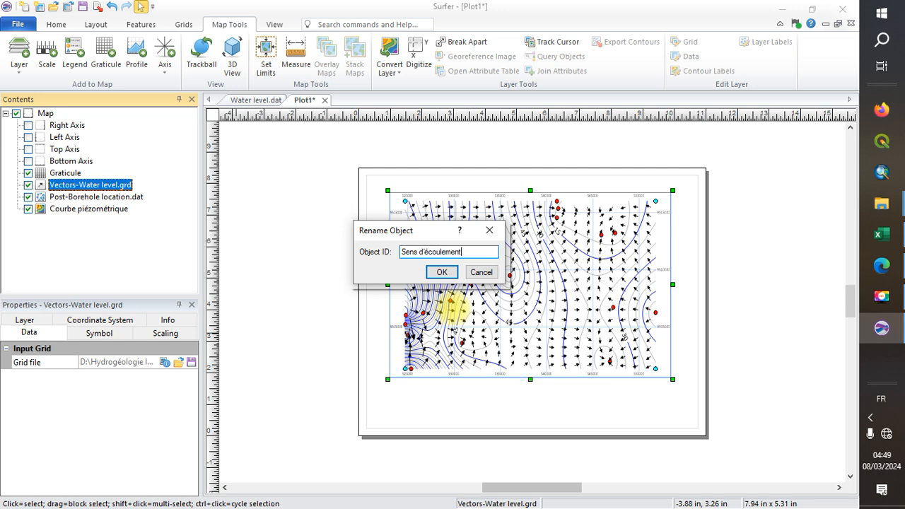
{"action": "left_click", "coordinate": [439, 273]}
{"action": "left_click", "coordinate": [126, 267]}
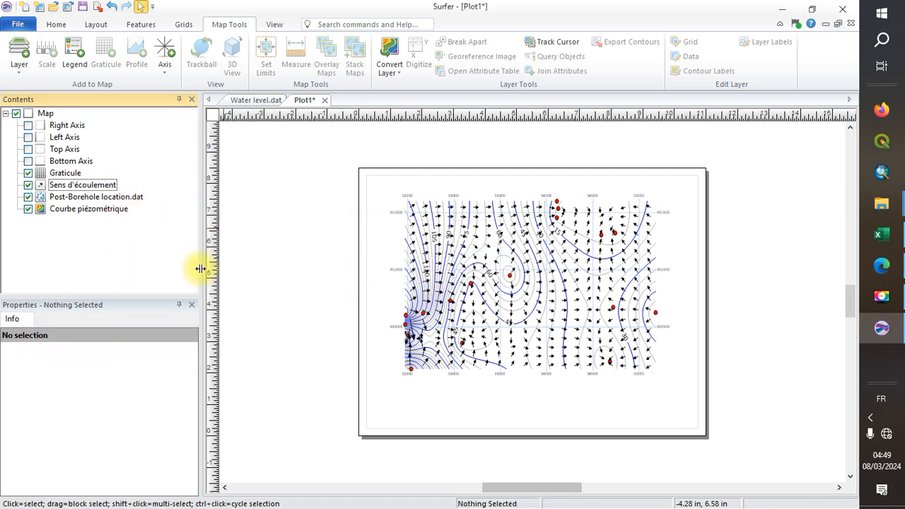
Step: Enlarge the map slightly from its lower-left corner to about 8.88 × 5.82 in, keeping the Sens d'écoulement layer selected
{"action": "left_click", "coordinate": [93, 185]}
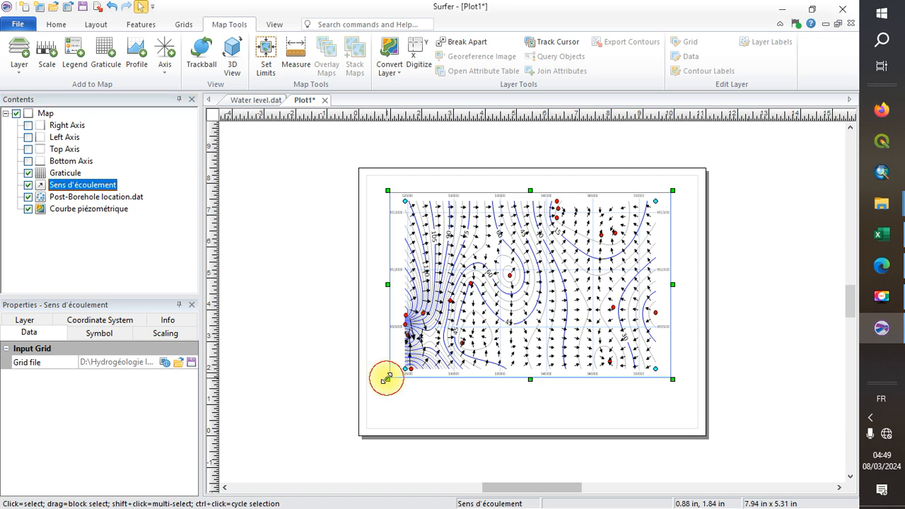
{"action": "left_click_drag", "start_coordinate": [387, 381], "coordinate": [384, 380]}
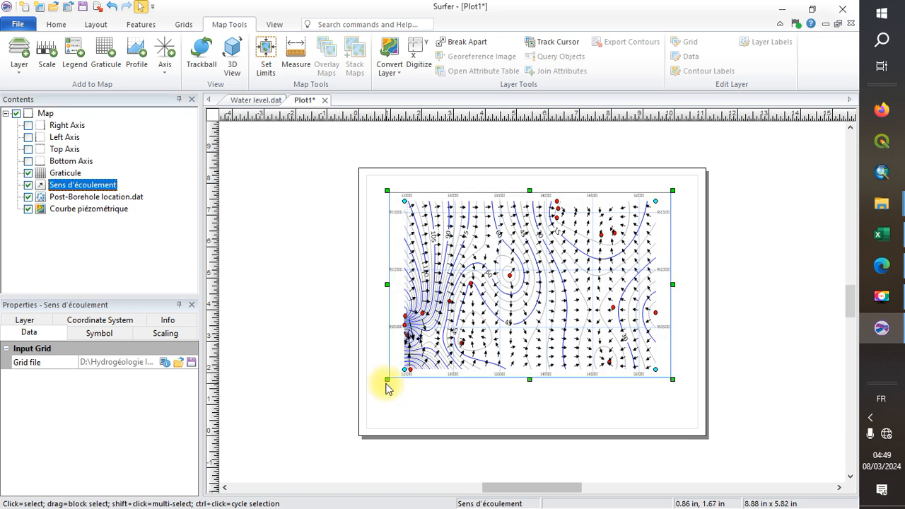
{"action": "left_click", "coordinate": [99, 188]}
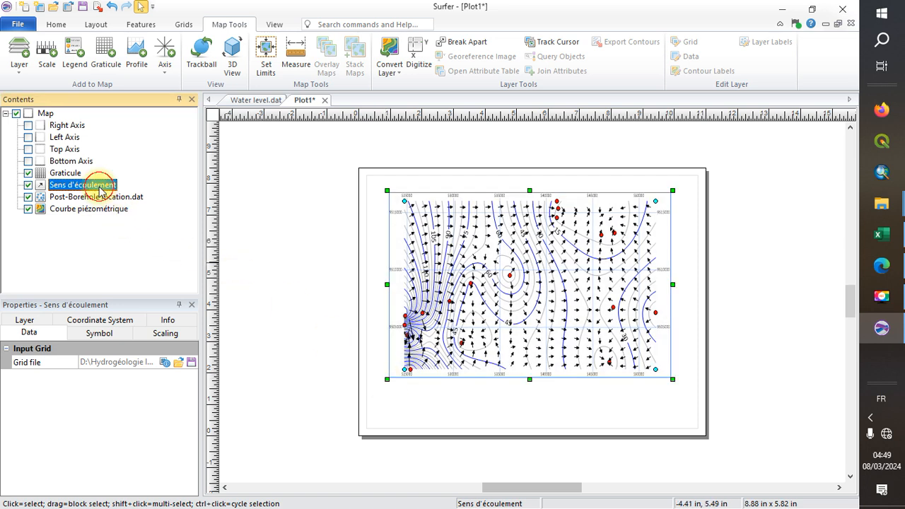
Step: Thin out the flow vectors of the Sens d'écoulement layer by setting the X frequency to 8 and the Y frequency to 7
{"action": "left_click", "coordinate": [93, 338]}
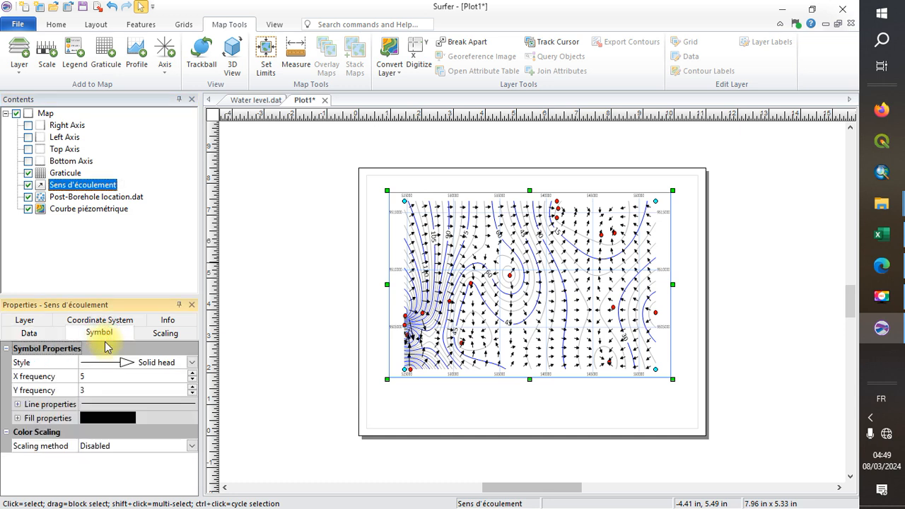
{"action": "left_click", "coordinate": [191, 373]}
{"action": "left_click", "coordinate": [191, 373]}
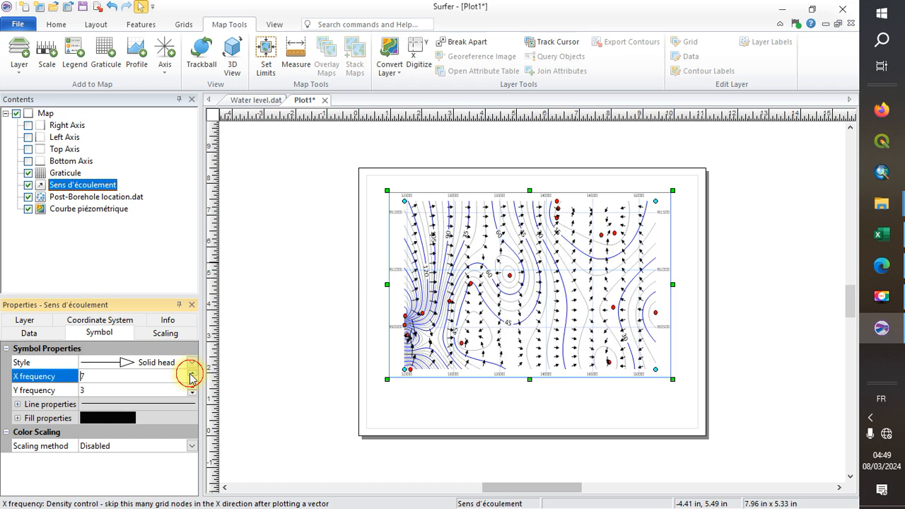
{"action": "left_click", "coordinate": [191, 374]}
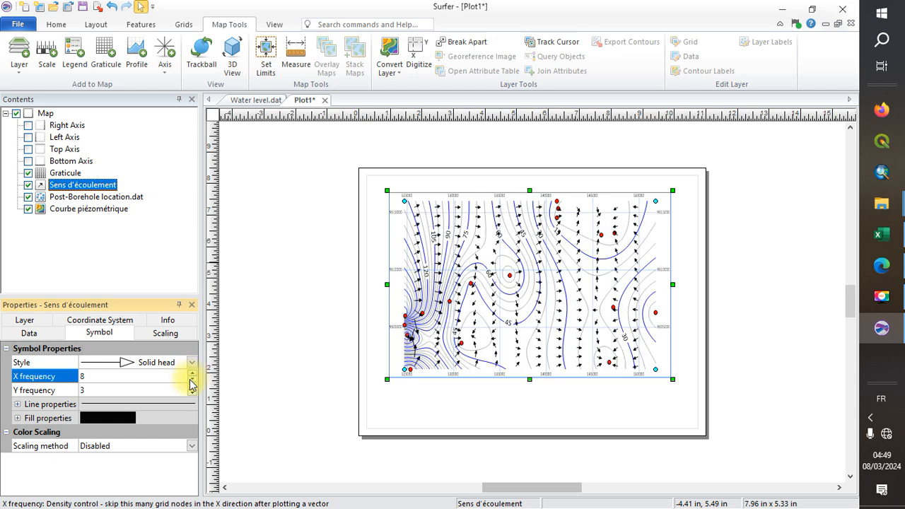
{"action": "left_click", "coordinate": [192, 388]}
{"action": "left_click", "coordinate": [192, 387]}
{"action": "left_click", "coordinate": [191, 387]}
{"action": "left_click", "coordinate": [192, 387]}
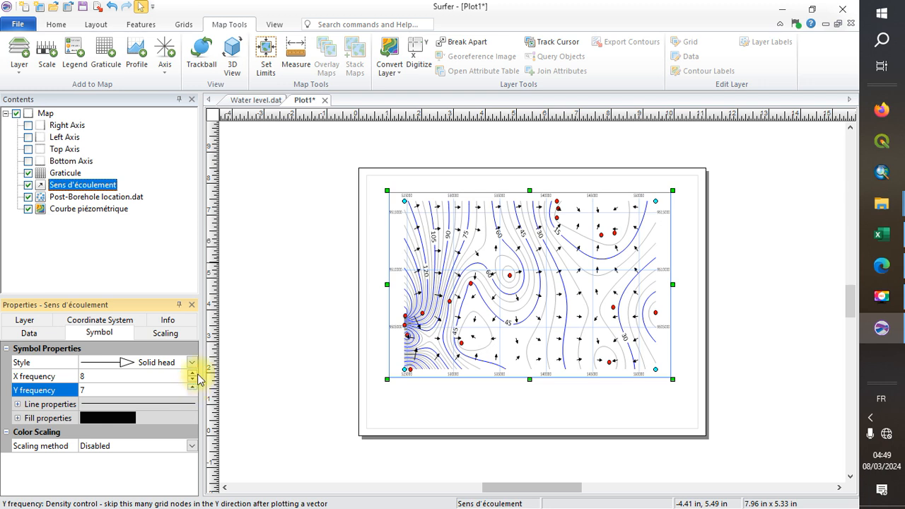
Step: Try an X frequency of 17 and then 1 for the flow vectors to compare their horizontal density
{"action": "left_click", "coordinate": [192, 373]}
{"action": "left_click", "coordinate": [192, 373]}
{"action": "left_click", "coordinate": [191, 373]}
{"action": "left_click", "coordinate": [191, 373]}
{"action": "left_click", "coordinate": [191, 372]}
{"action": "left_click", "coordinate": [192, 373]}
{"action": "left_click", "coordinate": [193, 374]}
{"action": "left_click", "coordinate": [193, 373]}
{"action": "left_click", "coordinate": [193, 374]}
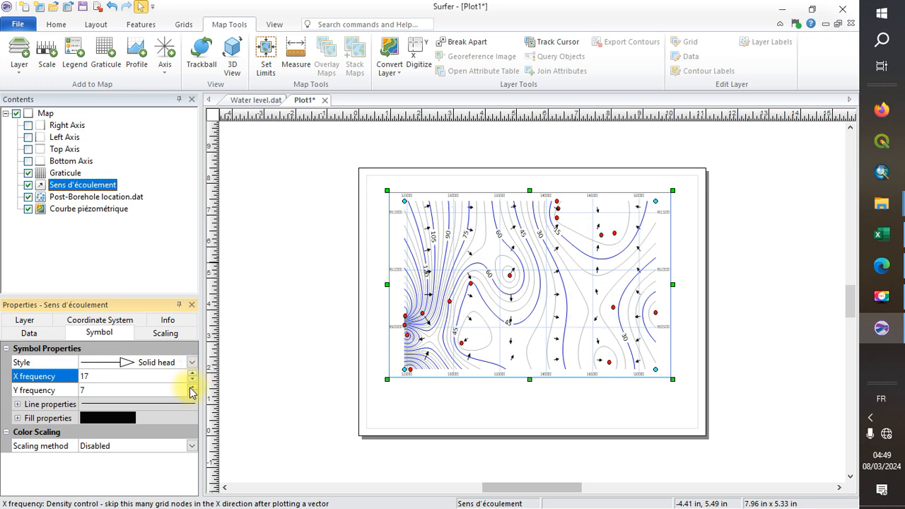
{"action": "left_click", "coordinate": [193, 383]}
{"action": "left_click", "coordinate": [193, 382]}
{"action": "left_click", "coordinate": [193, 383]}
{"action": "left_click", "coordinate": [193, 383]}
{"action": "left_click", "coordinate": [193, 383]}
{"action": "left_click", "coordinate": [193, 382]}
{"action": "left_click", "coordinate": [193, 383]}
{"action": "left_click", "coordinate": [193, 383]}
{"action": "left_click", "coordinate": [194, 383]}
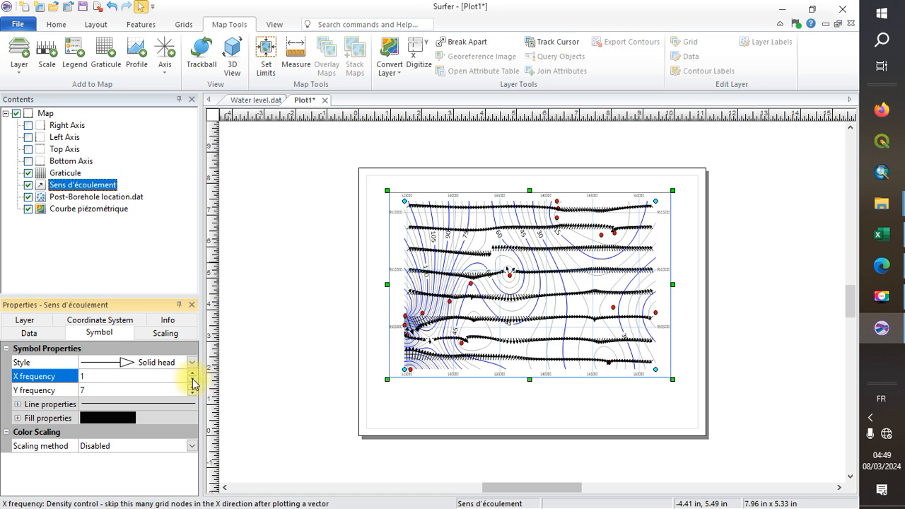
Step: Set the X frequency of the flow vectors to 10
{"action": "left_click", "coordinate": [194, 373]}
{"action": "left_click", "coordinate": [194, 373]}
{"action": "left_click", "coordinate": [194, 373]}
{"action": "left_click", "coordinate": [194, 372]}
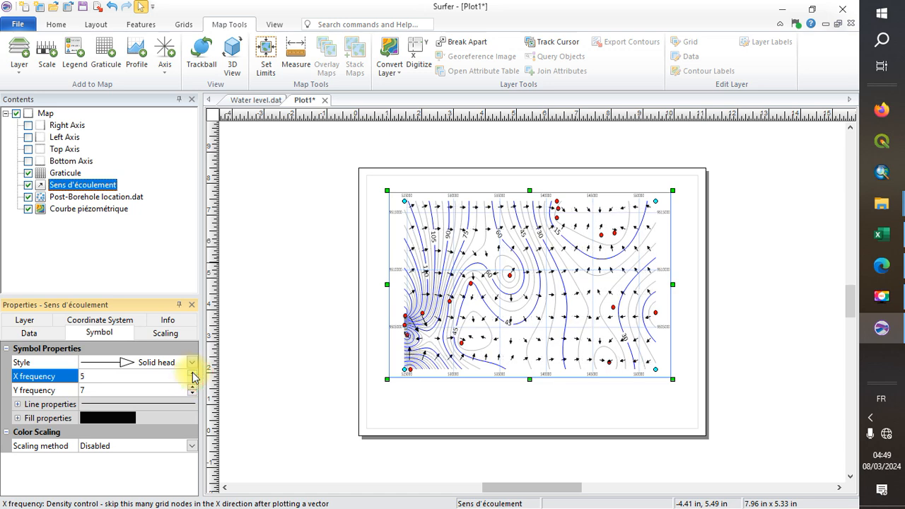
{"action": "left_click", "coordinate": [194, 373]}
{"action": "left_click", "coordinate": [194, 372]}
{"action": "left_click", "coordinate": [194, 373]}
{"action": "left_click", "coordinate": [193, 373]}
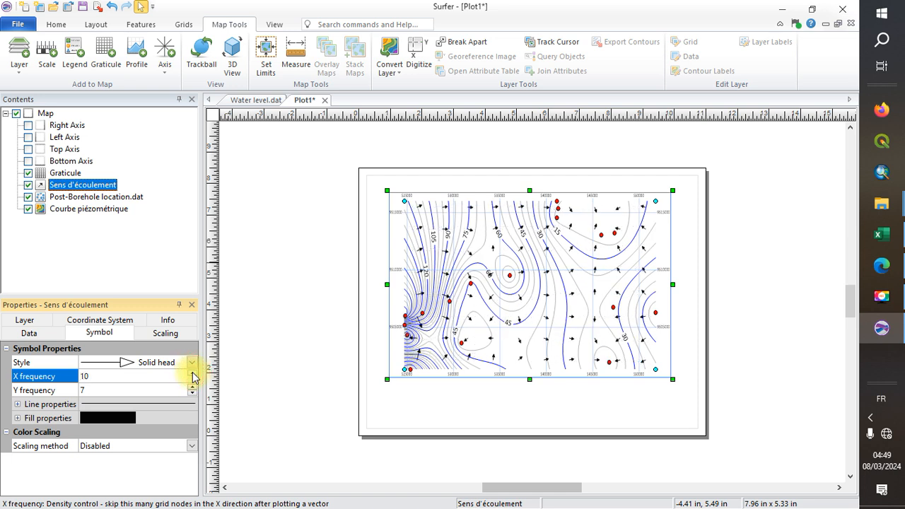
Step: Try Y frequencies of 9 and 10 for the flow vectors and return the value to 7
{"action": "left_click", "coordinate": [194, 386]}
{"action": "left_click", "coordinate": [193, 386]}
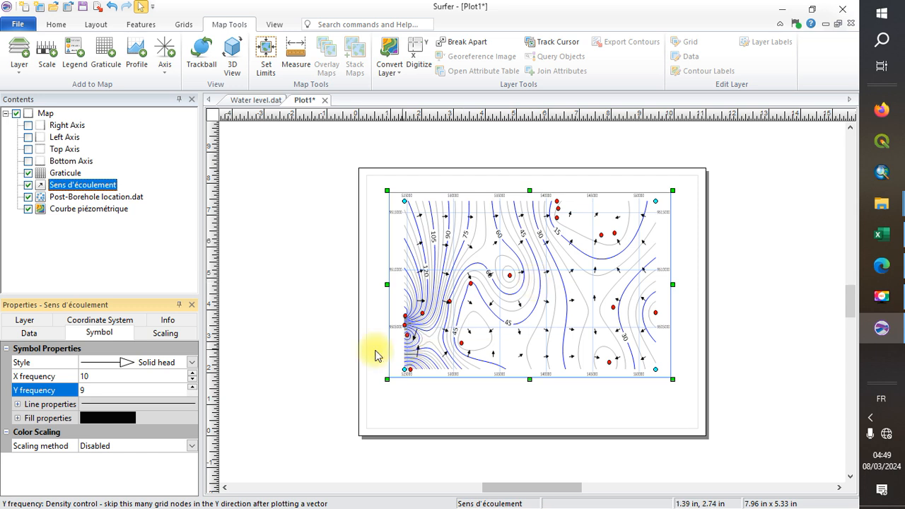
{"action": "left_click", "coordinate": [191, 386]}
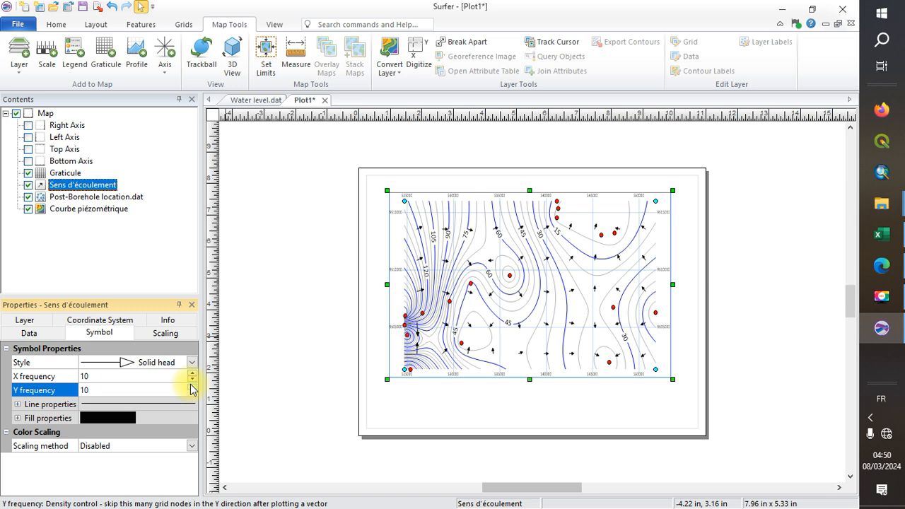
{"action": "left_click", "coordinate": [191, 394]}
{"action": "left_click", "coordinate": [191, 394]}
{"action": "left_click", "coordinate": [192, 394]}
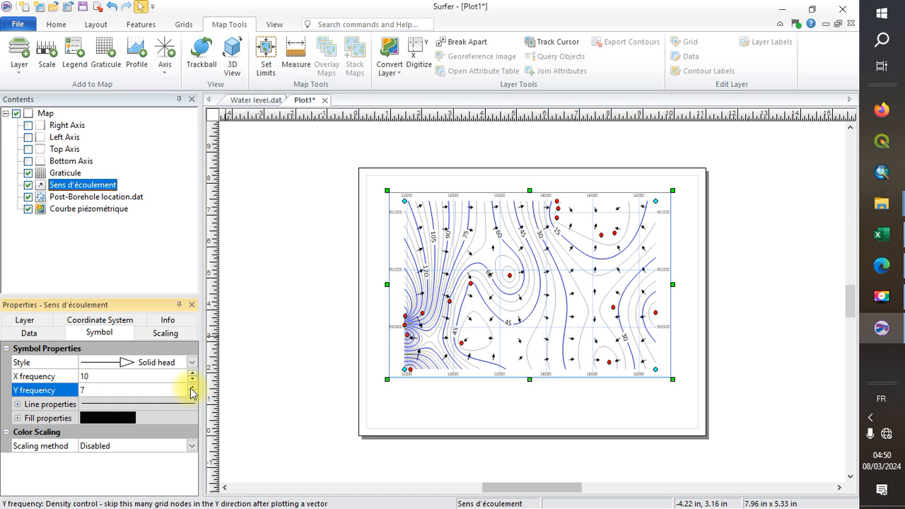
Step: Set the flow vectors' Y frequency to 8 and their X frequency to 12
{"action": "left_click", "coordinate": [192, 386]}
{"action": "left_click", "coordinate": [192, 375]}
{"action": "left_click", "coordinate": [192, 375]}
{"action": "left_click", "coordinate": [192, 374]}
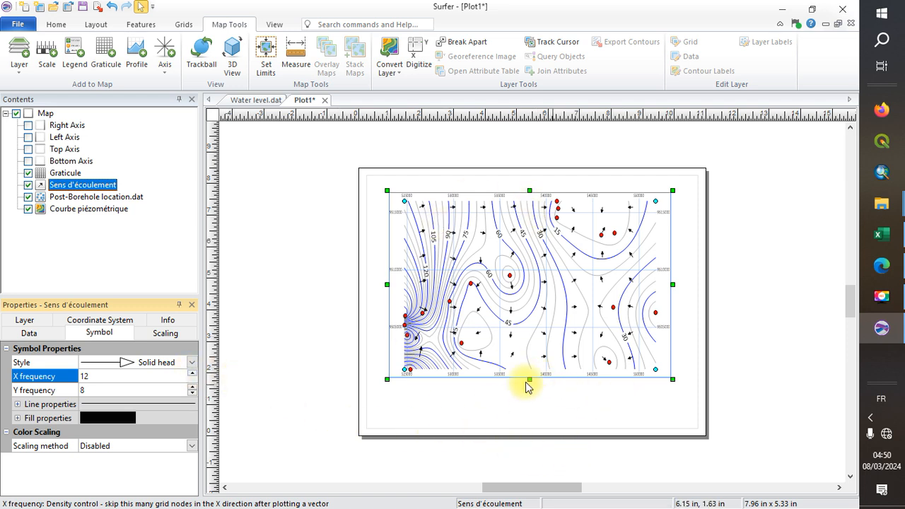
Step: Change the flow vectors' symbol style to the outline arrow, keep color scaling Disabled and expand the fill properties
{"action": "left_click", "coordinate": [192, 363]}
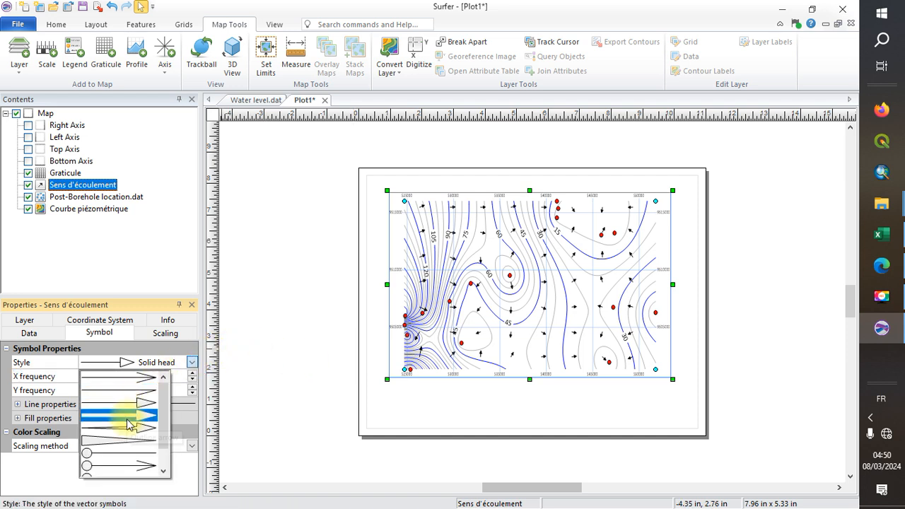
{"action": "left_click", "coordinate": [127, 418]}
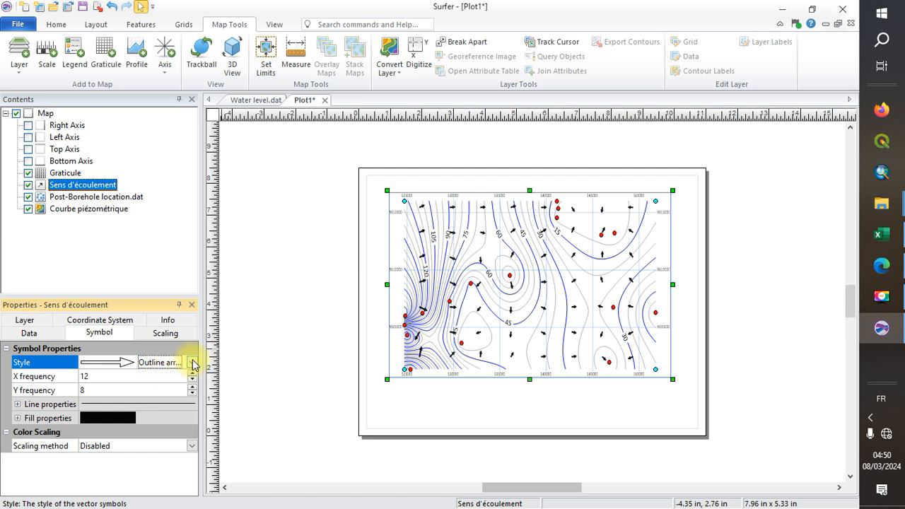
{"action": "left_click", "coordinate": [192, 447]}
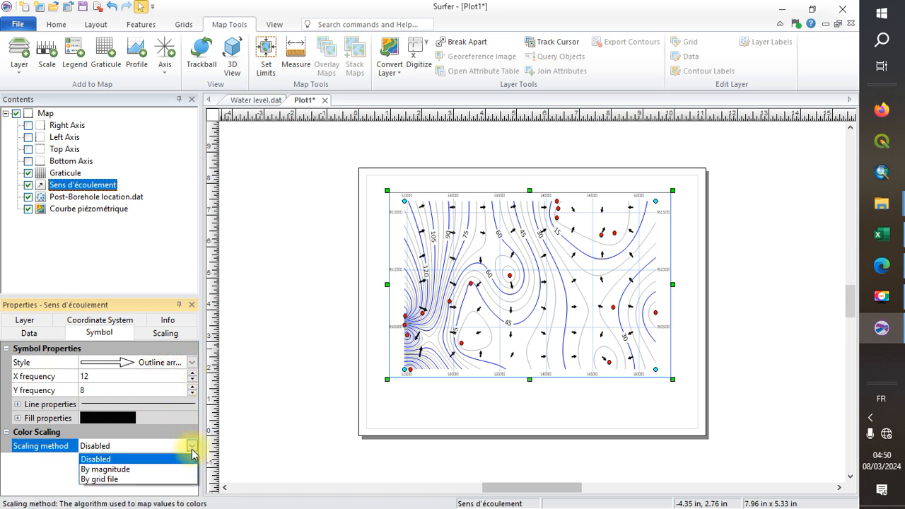
{"action": "left_click", "coordinate": [192, 450]}
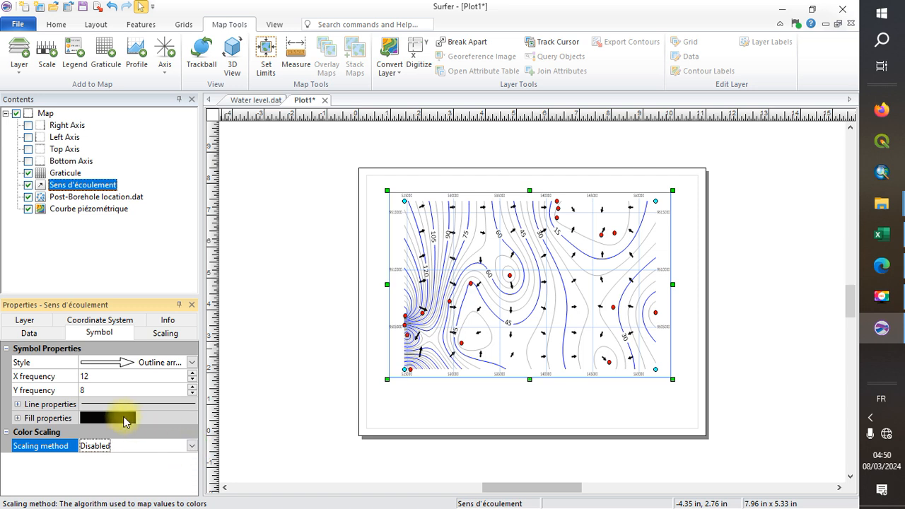
{"action": "left_click", "coordinate": [118, 422]}
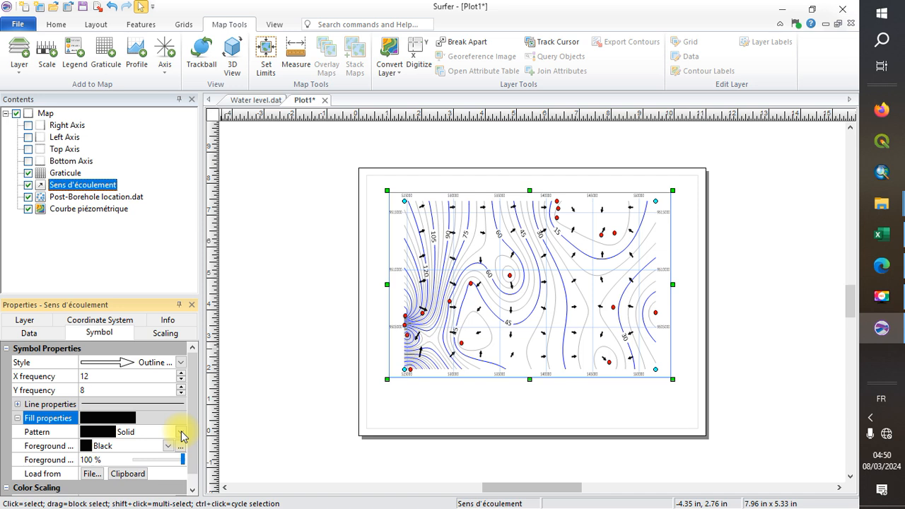
Step: Rename the Post-Borehole location.dat layer as Forages and deselect it
{"action": "left_click", "coordinate": [131, 198]}
{"action": "right_click", "coordinate": [131, 198]}
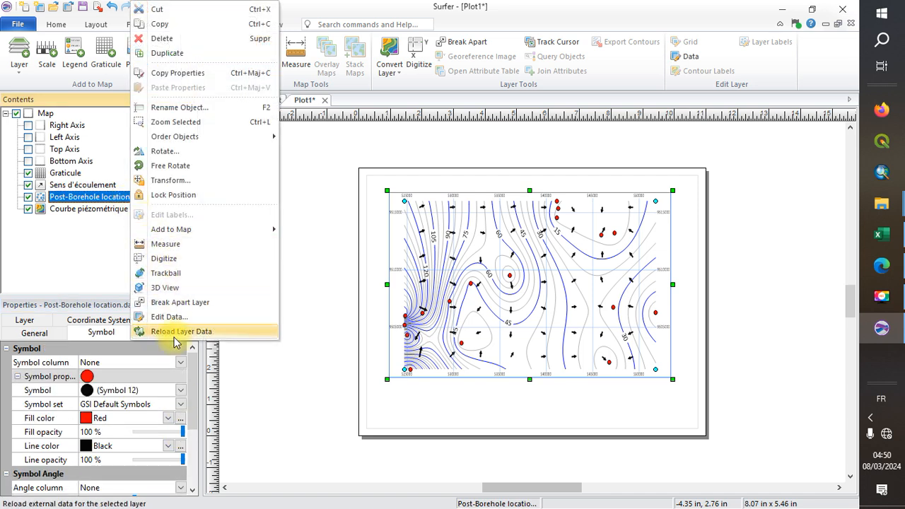
{"action": "left_click", "coordinate": [186, 108]}
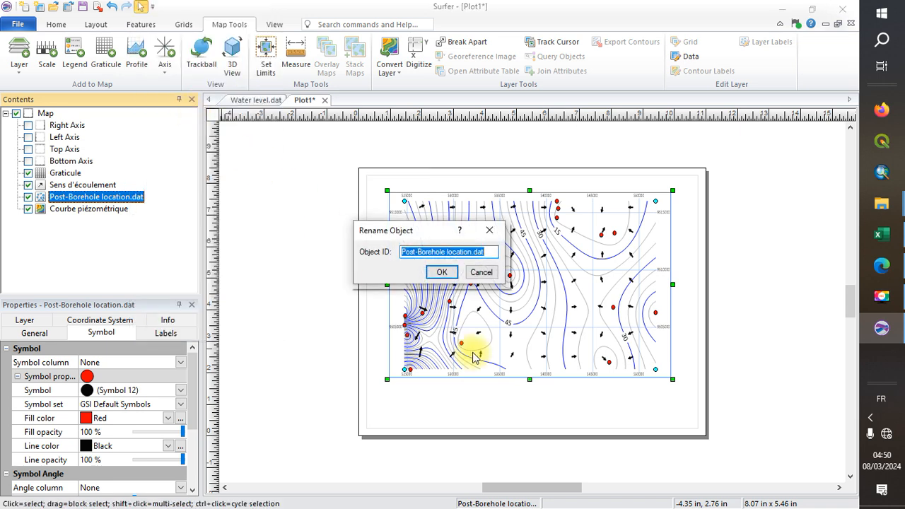
{"action": "type", "text": "Forages"}
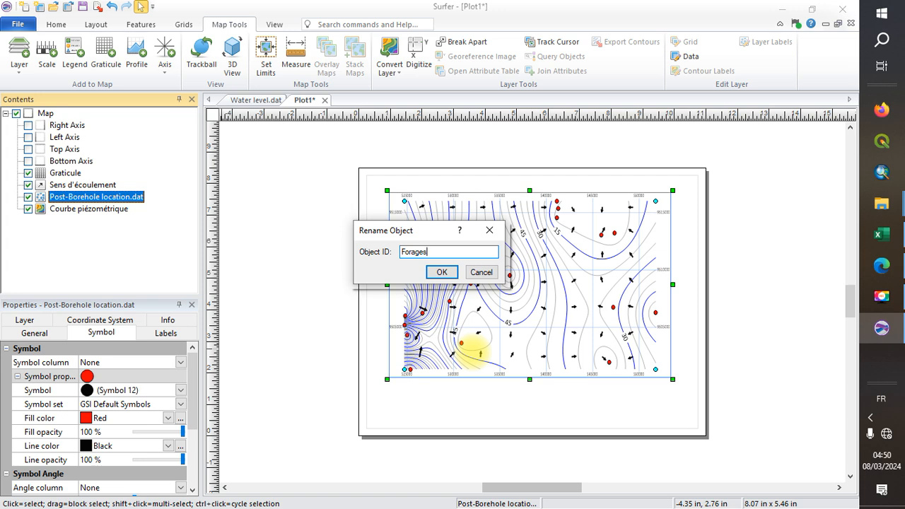
{"action": "left_click", "coordinate": [442, 271]}
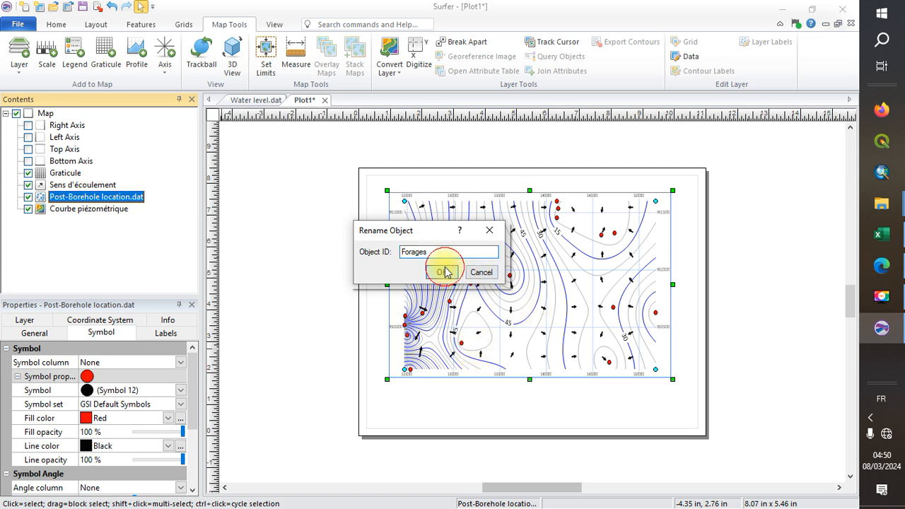
{"action": "left_click", "coordinate": [686, 253]}
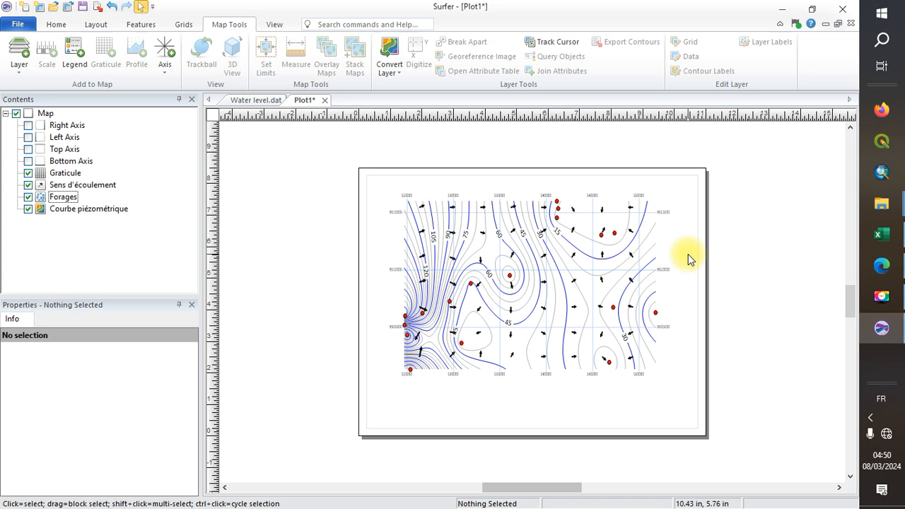
Step: Move the whole map slightly down the page to leave a little more room above it
{"action": "left_click", "coordinate": [600, 297]}
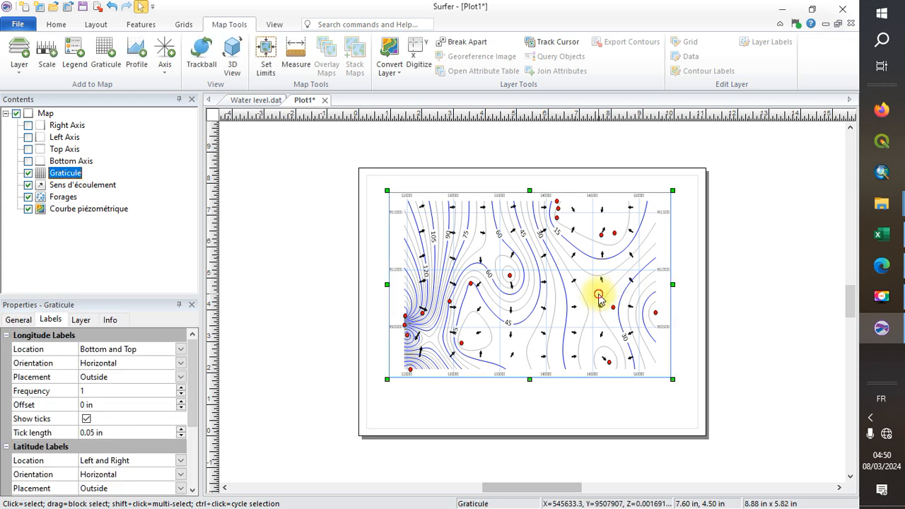
{"action": "left_click_drag", "start_coordinate": [599, 299], "coordinate": [602, 302]}
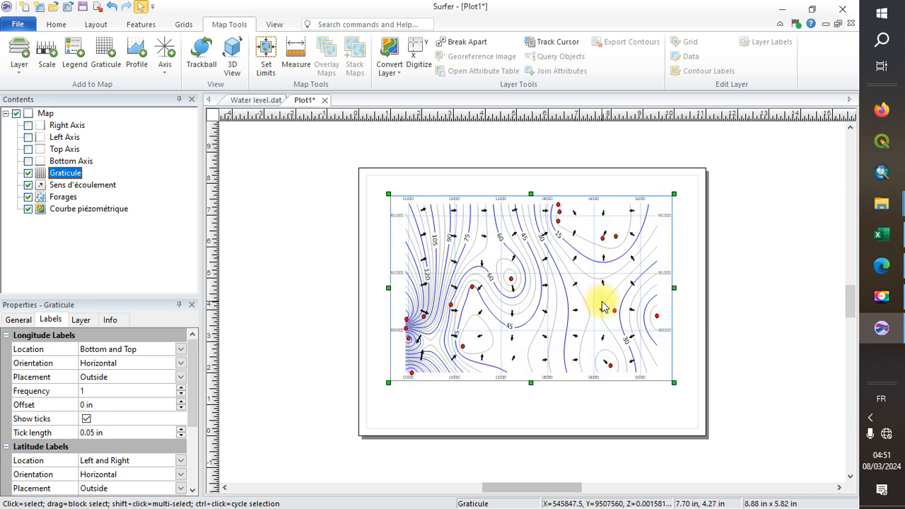
{"action": "left_click_drag", "start_coordinate": [603, 307], "coordinate": [599, 309]}
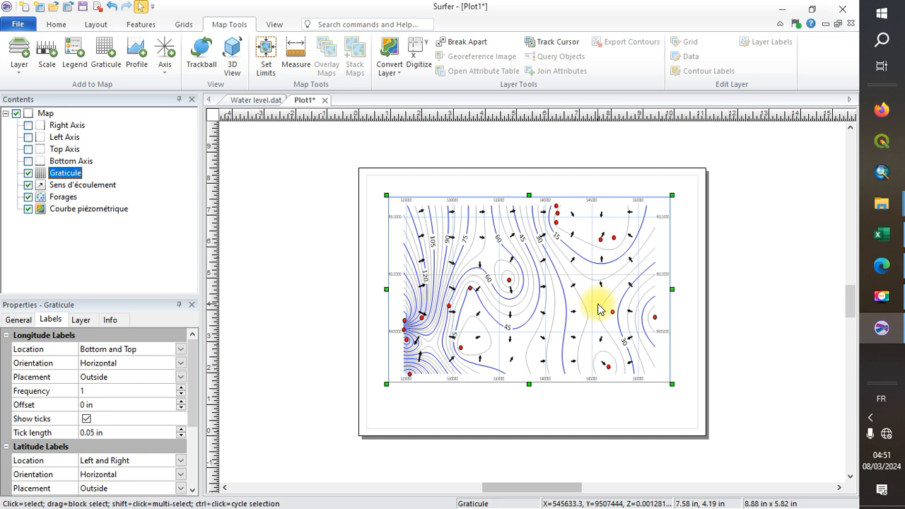
{"action": "left_click_drag", "start_coordinate": [599, 309], "coordinate": [600, 311]}
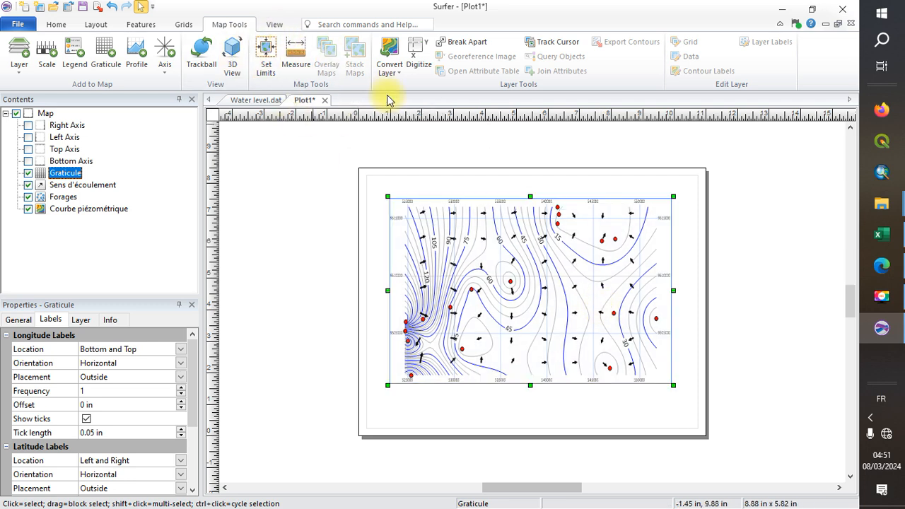
Step: Add a scale bar to the map and move it slightly lower in the space beneath the map
{"action": "left_click", "coordinate": [46, 54]}
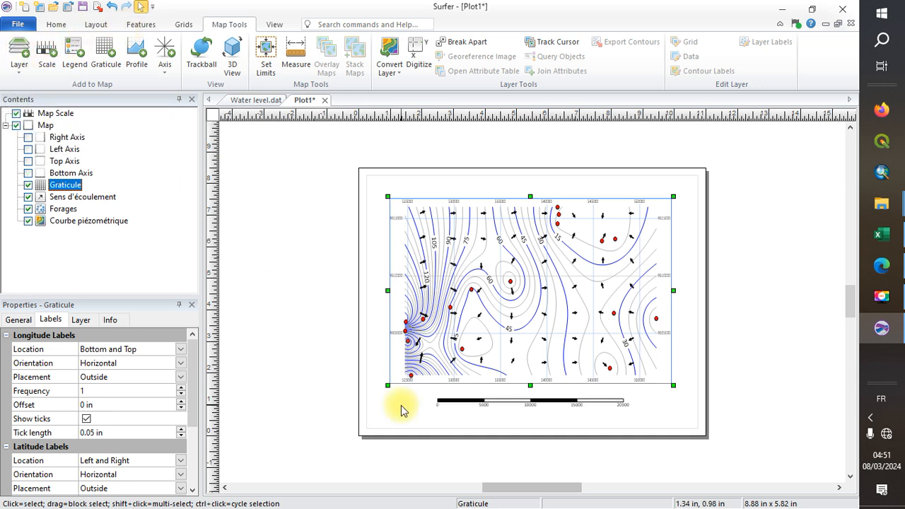
{"action": "left_click", "coordinate": [572, 408]}
{"action": "left_click_drag", "start_coordinate": [571, 407], "coordinate": [570, 416]}
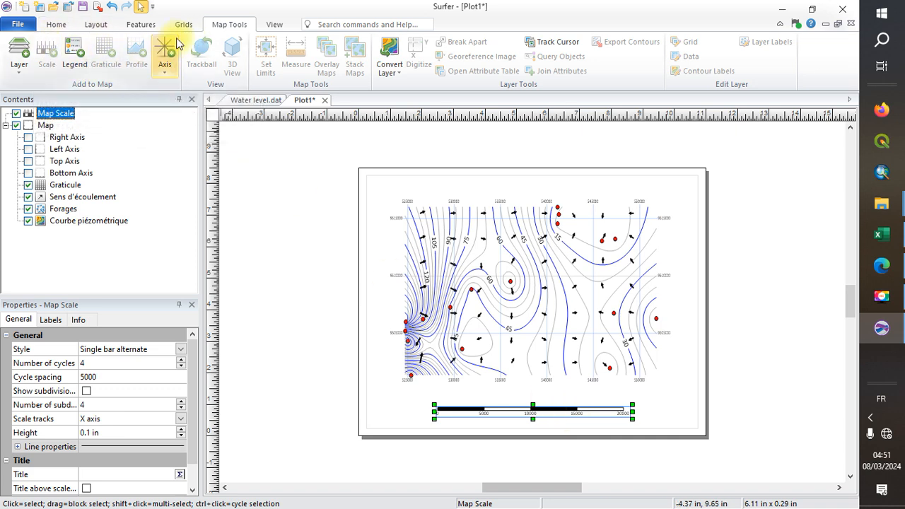
Step: Add a legend, place it at the page's lower-right corner below the map, and shift the scale bar left to clear it
{"action": "left_click", "coordinate": [79, 61]}
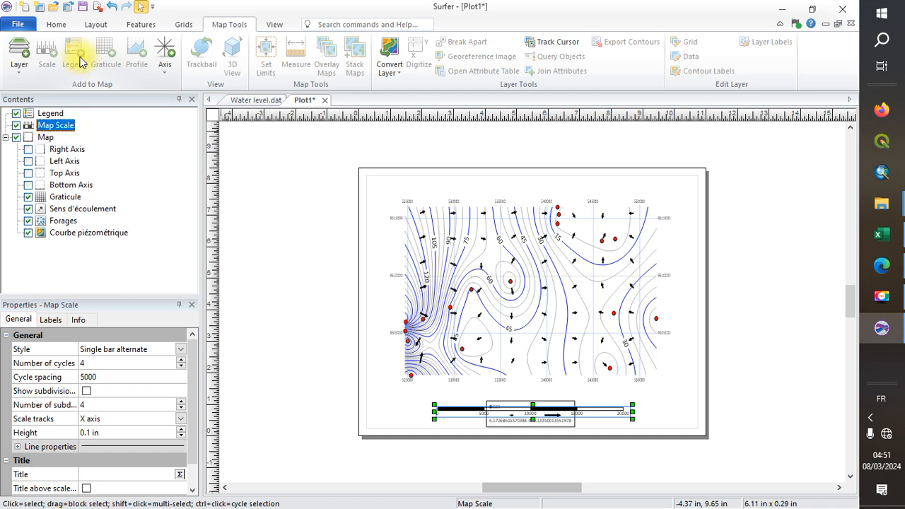
{"action": "left_click_drag", "start_coordinate": [535, 412], "coordinate": [682, 403]}
{"action": "left_click", "coordinate": [599, 409]}
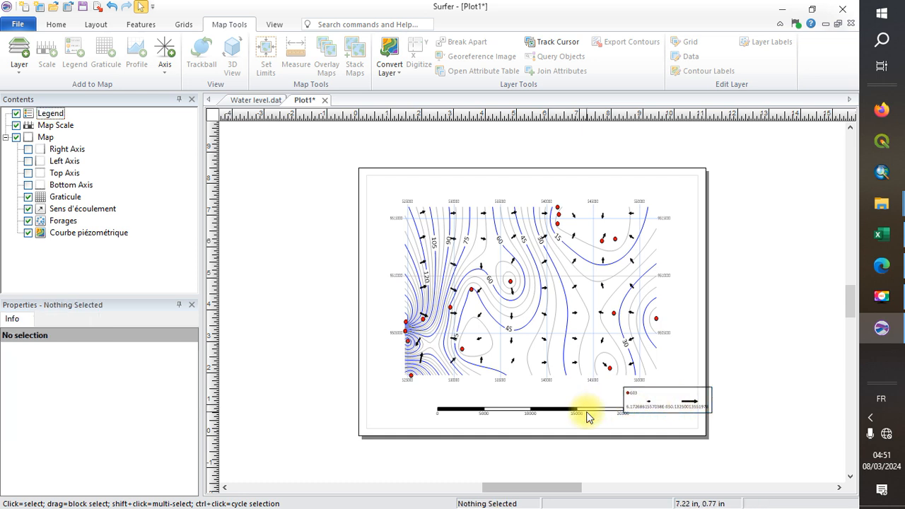
{"action": "left_click", "coordinate": [586, 417]}
{"action": "left_click_drag", "start_coordinate": [587, 416], "coordinate": [547, 410]}
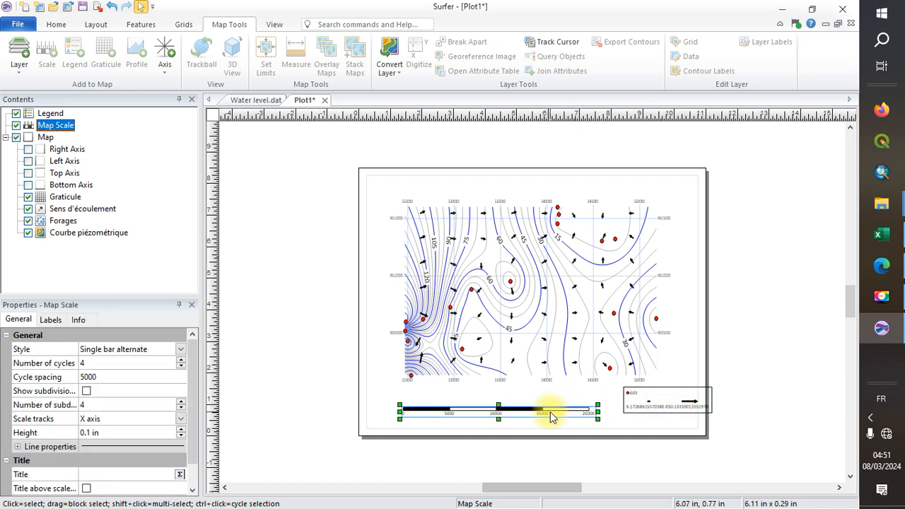
Step: Give the legend the title Légende and expand the title's font properties
{"action": "left_click", "coordinate": [632, 405]}
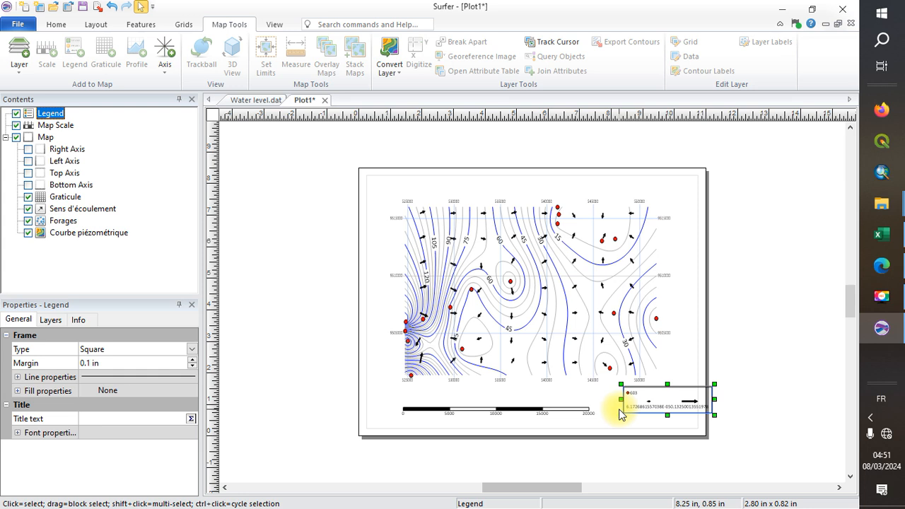
{"action": "left_click", "coordinate": [48, 320]}
{"action": "left_click", "coordinate": [27, 320]}
{"action": "left_click", "coordinate": [103, 421]}
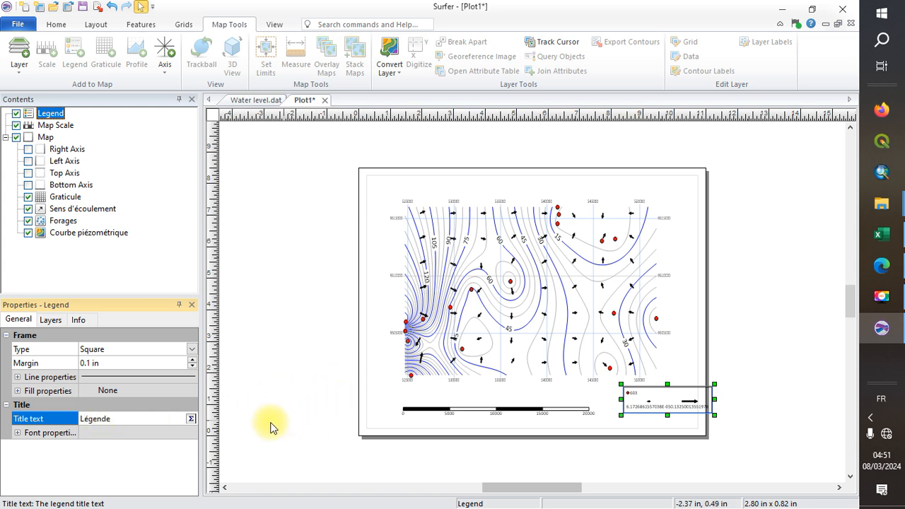
{"action": "left_click", "coordinate": [142, 449]}
{"action": "left_click", "coordinate": [17, 433]}
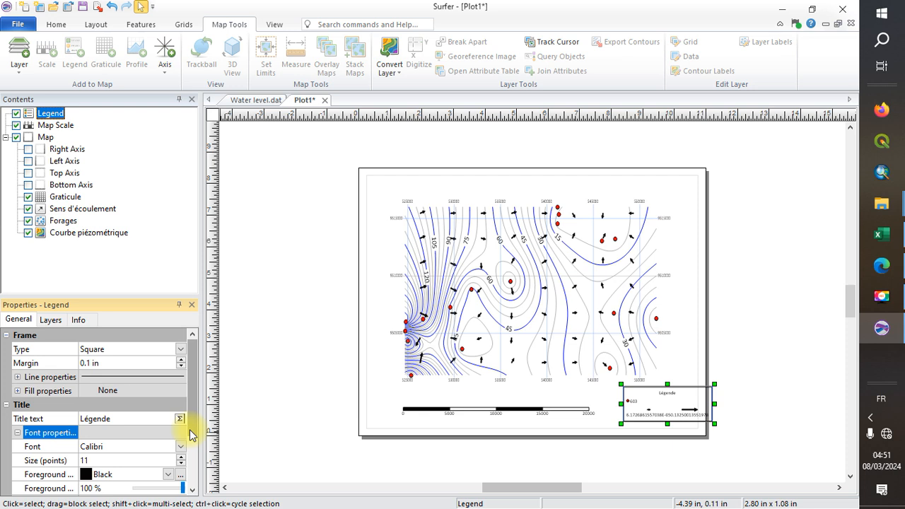
Step: Show the layer names in the legend and set the layer spacing to 0.11 in
{"action": "left_click", "coordinate": [48, 319]}
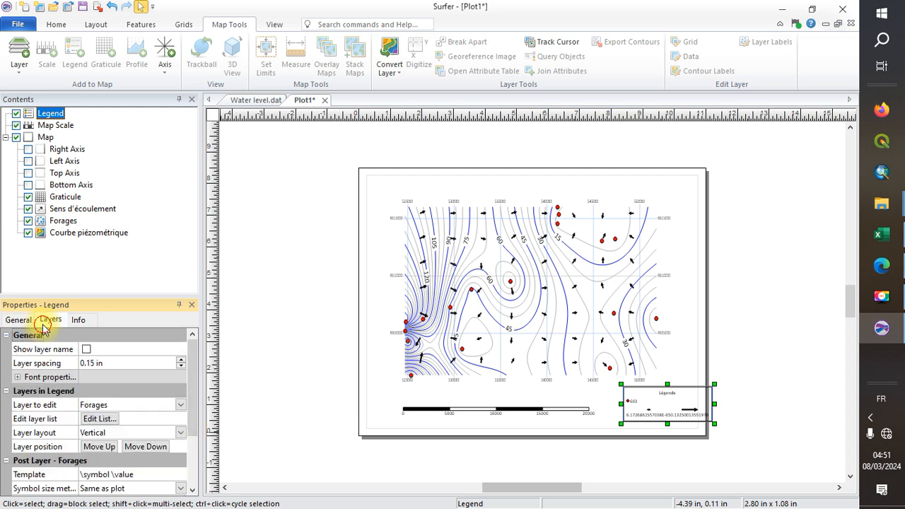
{"action": "left_click", "coordinate": [86, 351]}
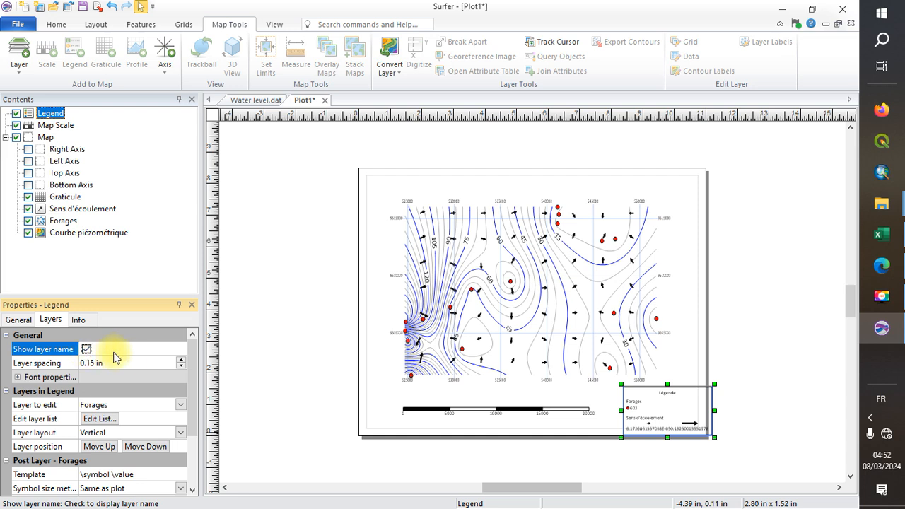
{"action": "left_click", "coordinate": [182, 367]}
{"action": "left_click", "coordinate": [182, 367]}
{"action": "left_click", "coordinate": [182, 367]}
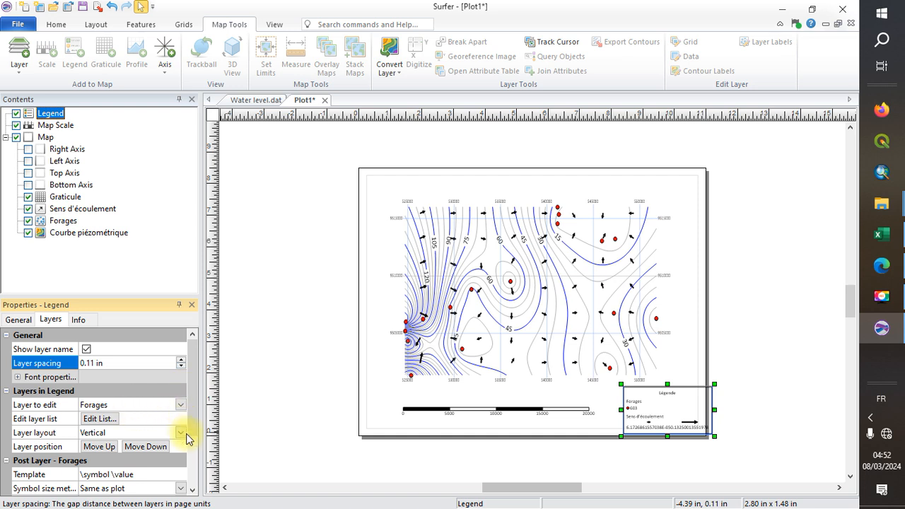
Step: Try moving Forages below Sens d'écoulement in the legend, restore the order, and view the Forages symbol size methods
{"action": "left_click", "coordinate": [110, 448]}
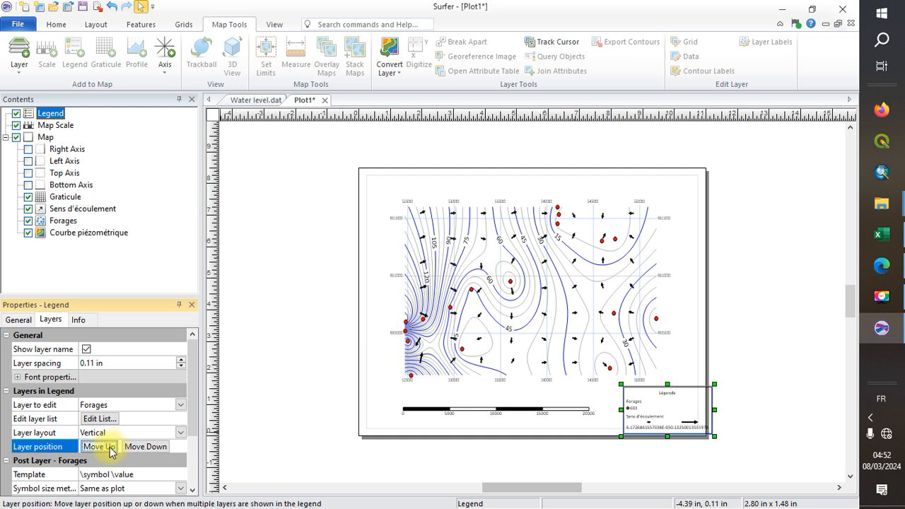
{"action": "left_click", "coordinate": [132, 447]}
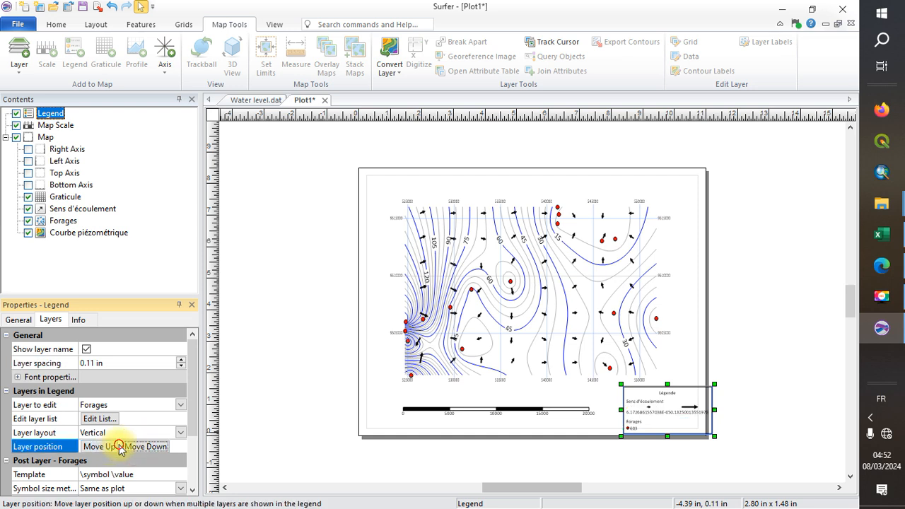
{"action": "left_click", "coordinate": [101, 448]}
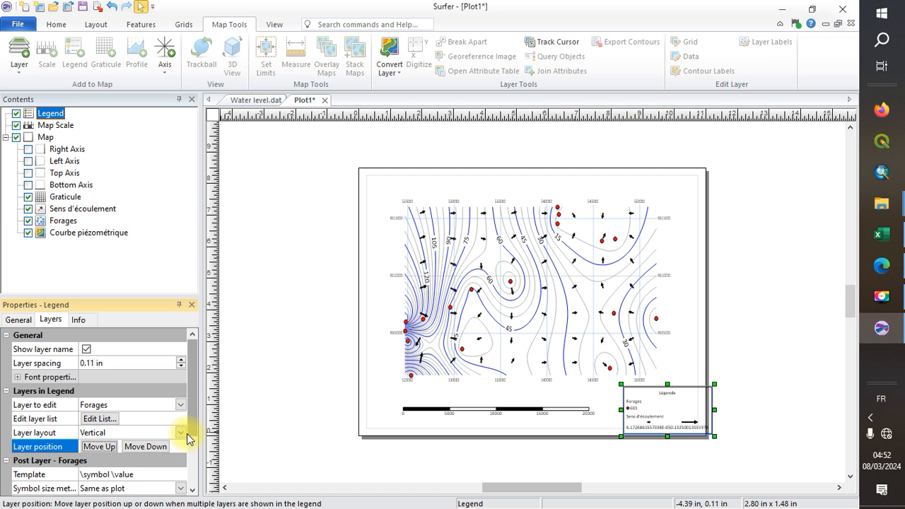
{"action": "left_click_drag", "start_coordinate": [196, 430], "coordinate": [202, 469]}
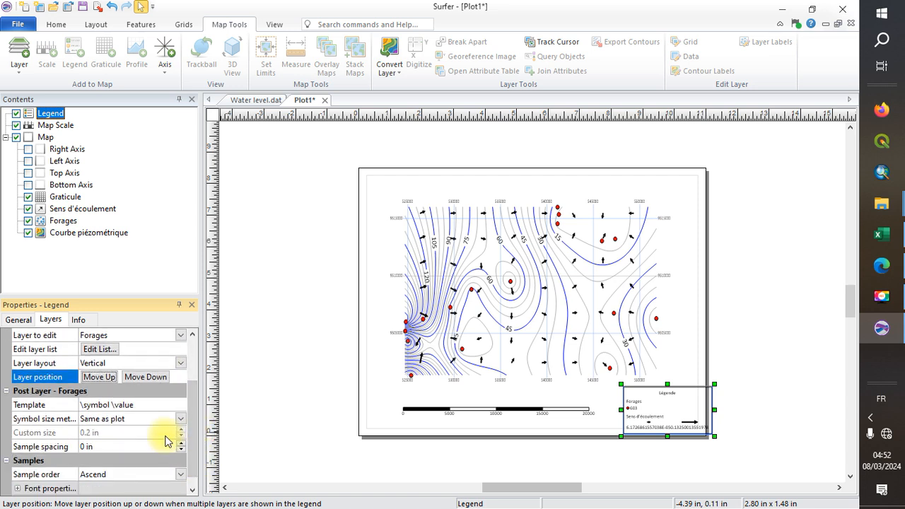
{"action": "left_click", "coordinate": [181, 420]}
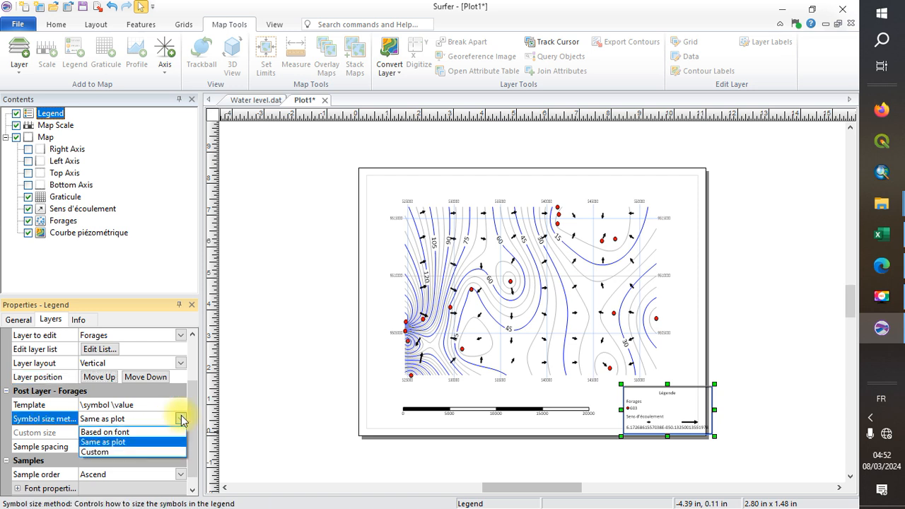
{"action": "left_click", "coordinate": [182, 420]}
{"action": "scroll", "coordinate": [191, 458], "scroll_direction": "down", "scroll_amount": 1}
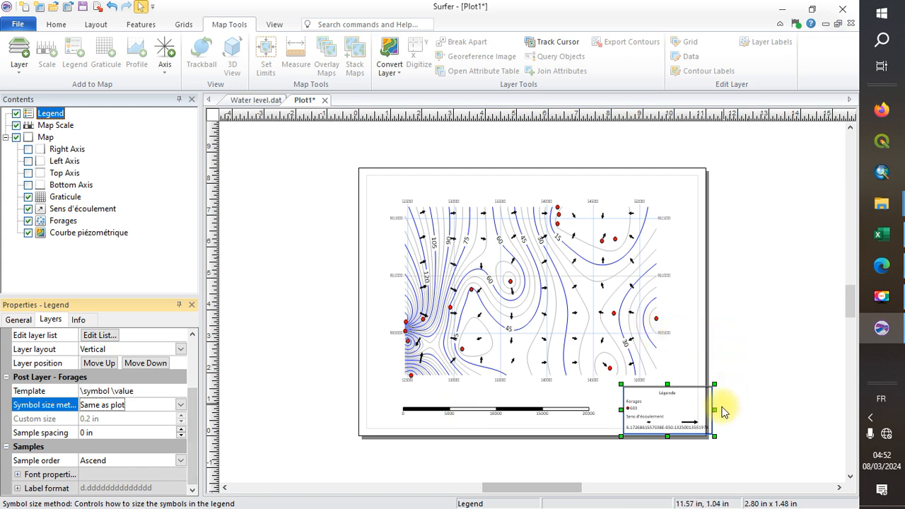
Step: Shrink the legend to about 2.25 in by 1.19 in so it fits within the page margins
{"action": "left_click_drag", "start_coordinate": [714, 438], "coordinate": [696, 432]}
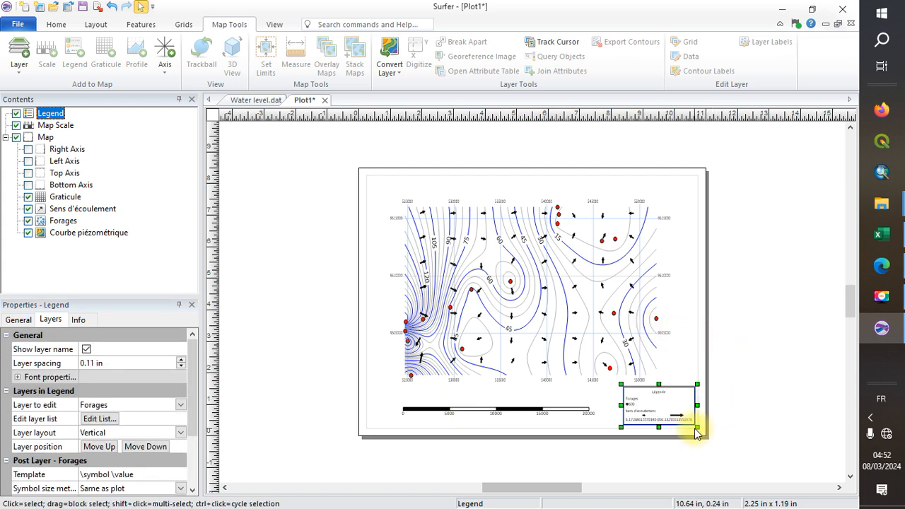
{"action": "left_click", "coordinate": [735, 348]}
{"action": "left_click", "coordinate": [520, 319]}
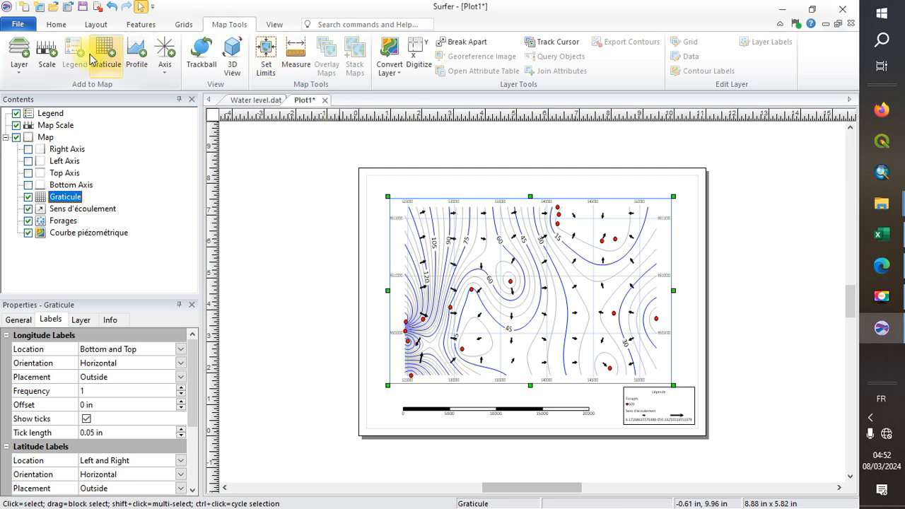
Step: Insert a point symbol just outside the map's upper-right corner and select it
{"action": "left_click", "coordinate": [56, 25]}
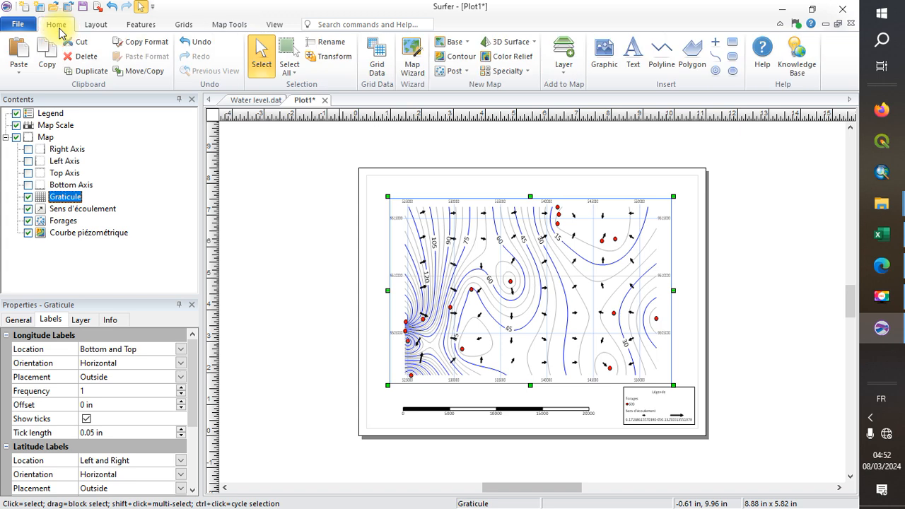
{"action": "left_click", "coordinate": [716, 42]}
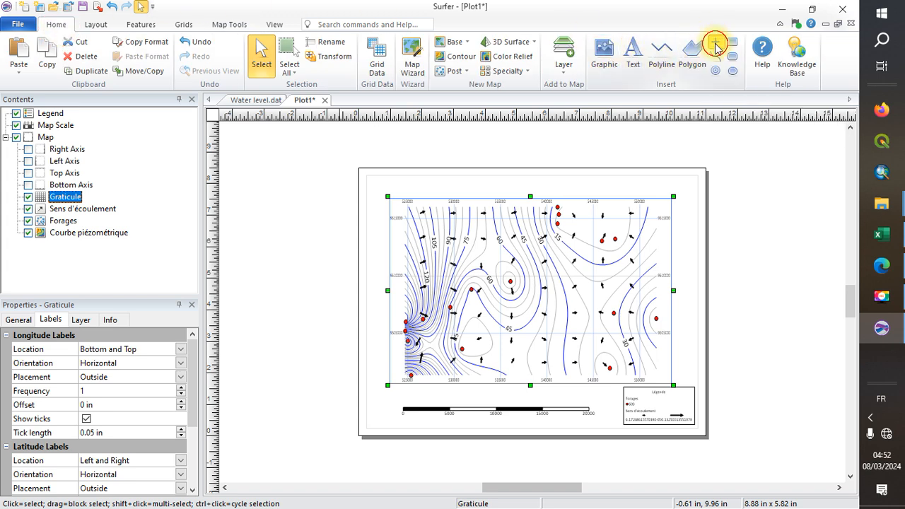
{"action": "left_click", "coordinate": [677, 204]}
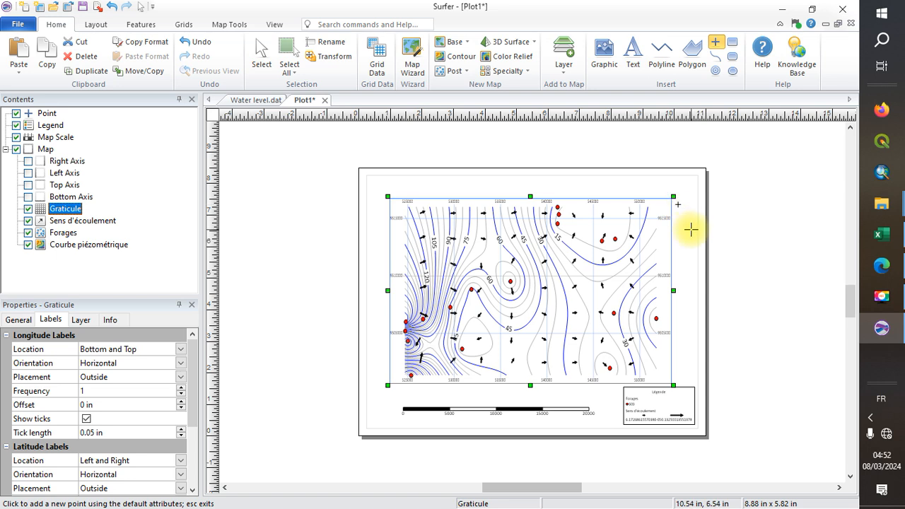
{"action": "left_click", "coordinate": [261, 55]}
{"action": "left_click", "coordinate": [675, 203]}
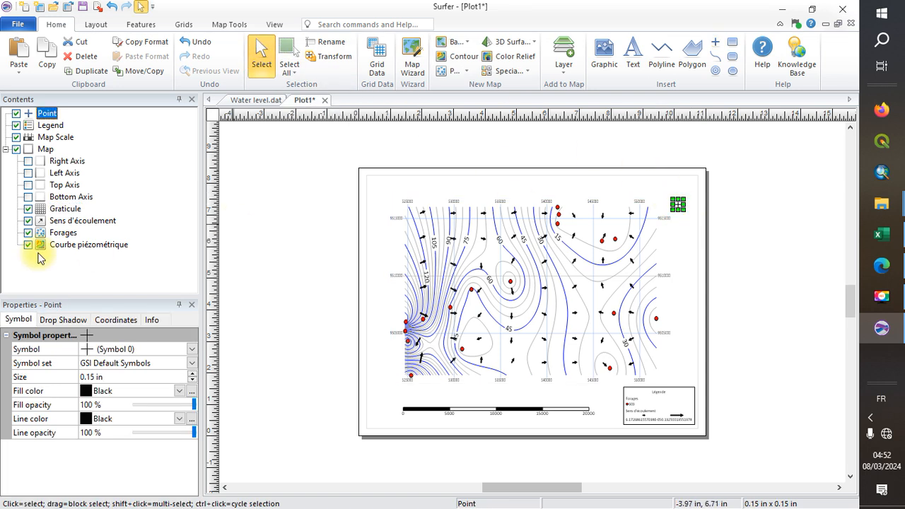
Step: Change the point's symbol to the north arrow, Symbol 65, and enlarge it to about 0.50 in
{"action": "left_click", "coordinate": [193, 377]}
{"action": "left_click", "coordinate": [193, 377]}
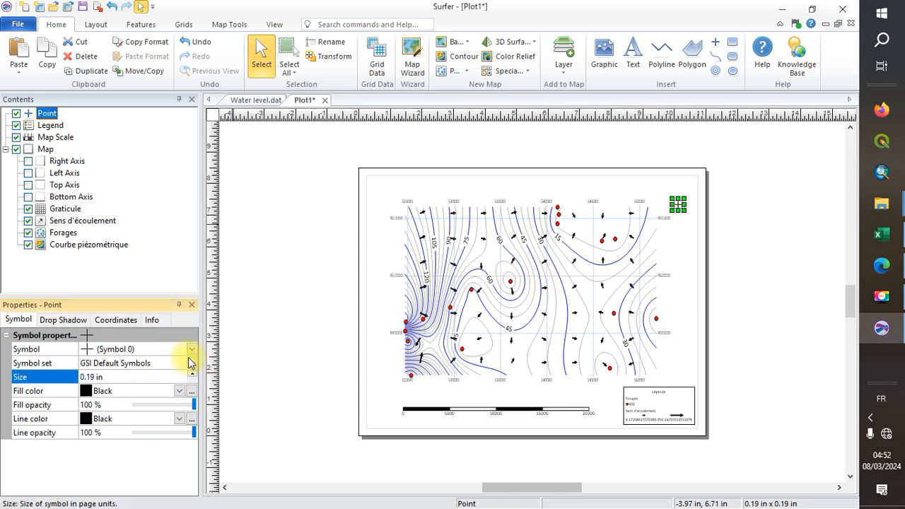
{"action": "left_click", "coordinate": [191, 349]}
{"action": "left_click", "coordinate": [191, 349]}
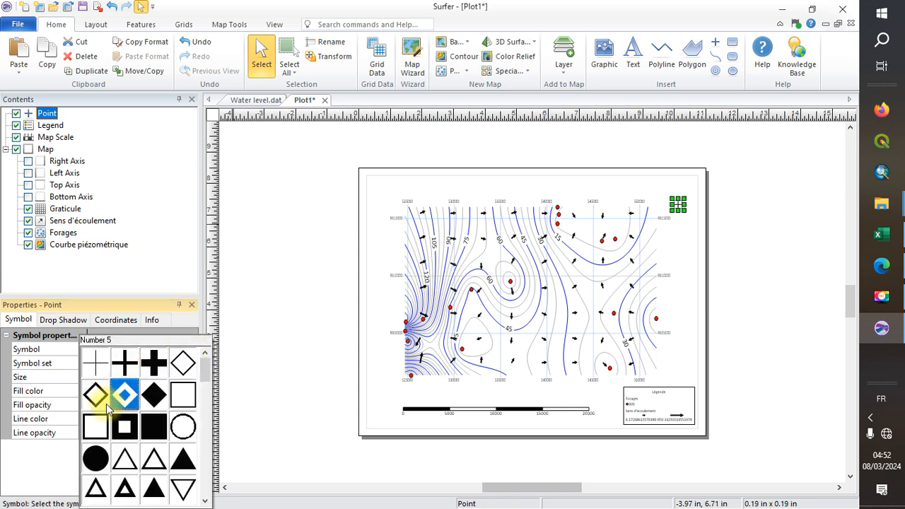
{"action": "left_click", "coordinate": [205, 469]}
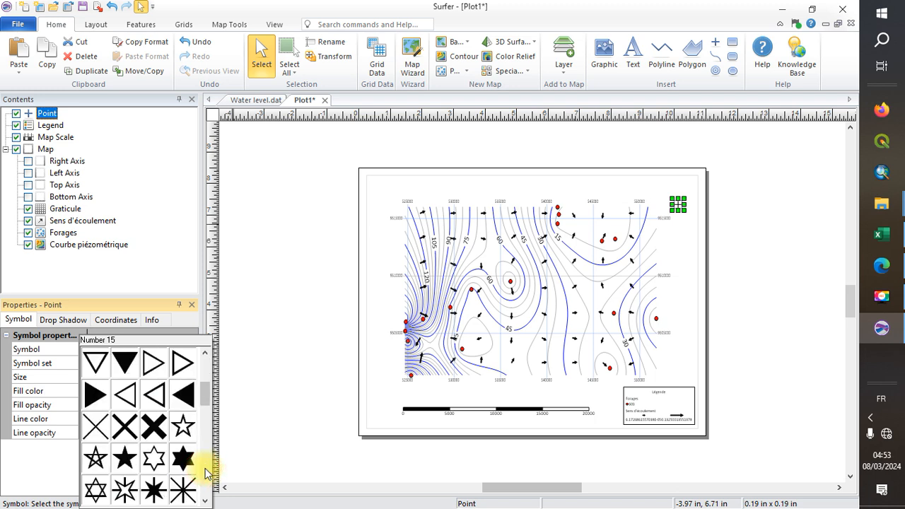
{"action": "left_click", "coordinate": [206, 470]}
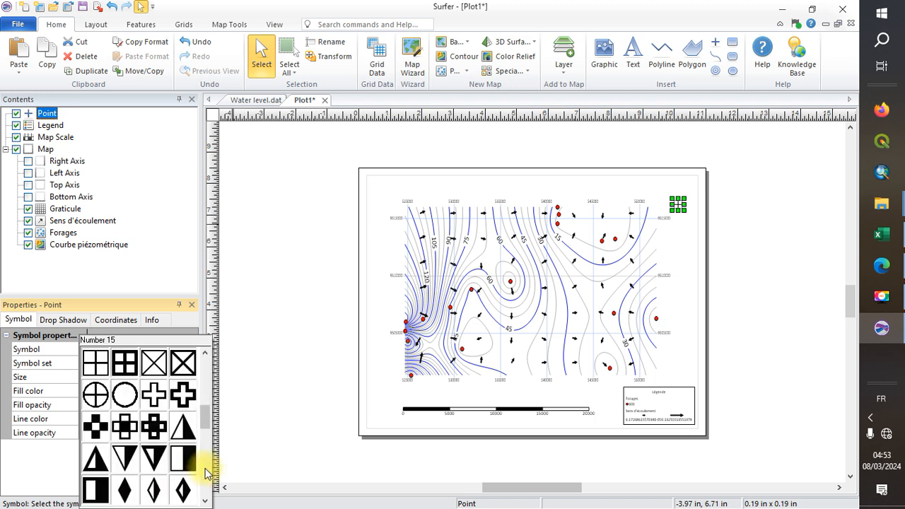
{"action": "left_click", "coordinate": [207, 471]}
{"action": "left_click", "coordinate": [122, 396]}
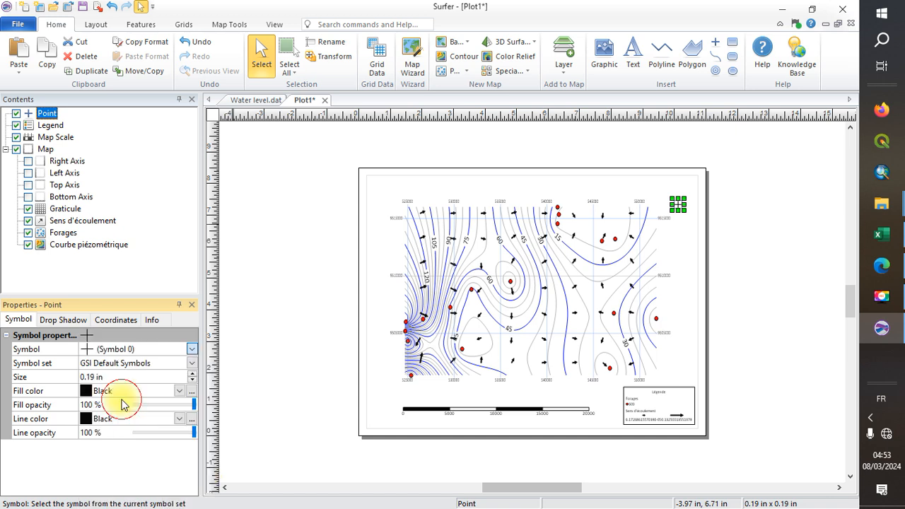
{"action": "left_click_drag", "start_coordinate": [686, 212], "coordinate": [697, 222]}
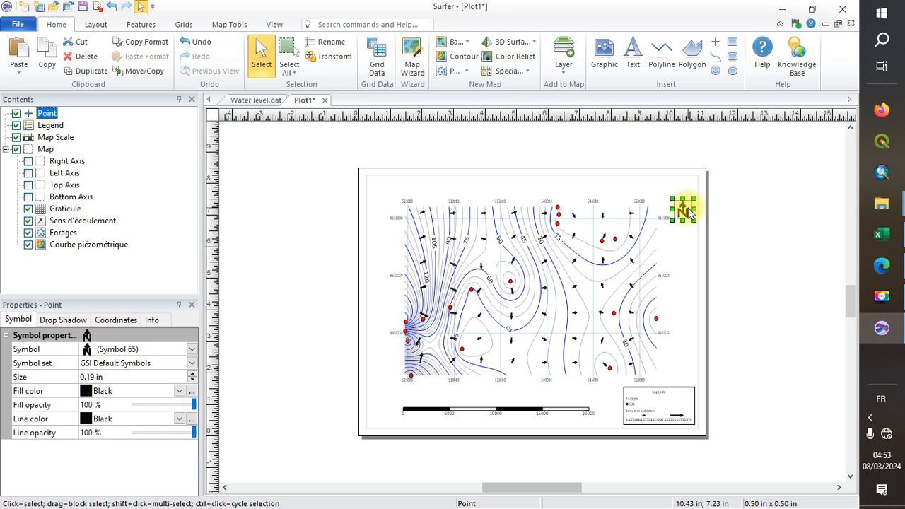
Step: Move the map slightly left on the page, away from the north arrow, and clear the selection
{"action": "left_click", "coordinate": [590, 258]}
{"action": "left_click_drag", "start_coordinate": [586, 258], "coordinate": [580, 259]}
{"action": "left_click", "coordinate": [759, 273]}
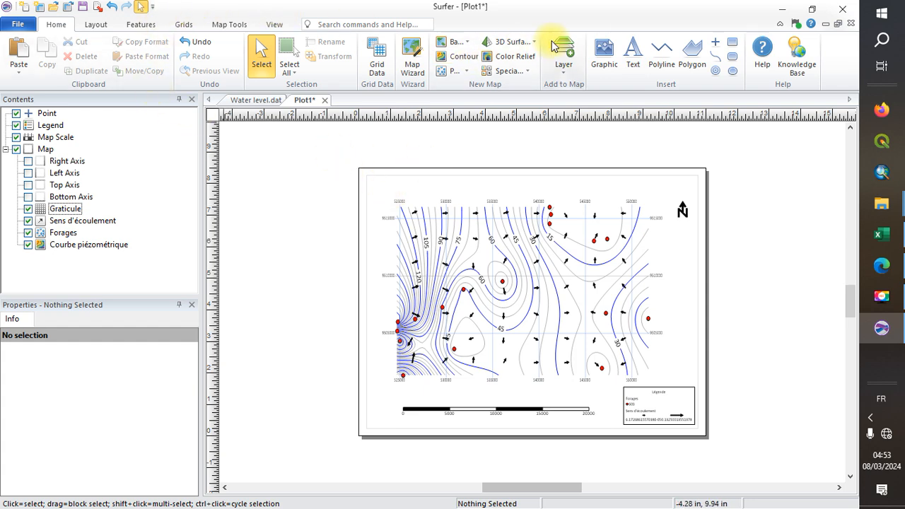
Step: Start a text object above the map and enter the title CARTE PIEZOMETRIQUE DE LA ZONE D'ETUDE
{"action": "left_click", "coordinate": [633, 53]}
{"action": "left_click", "coordinate": [475, 186]}
{"action": "type", "text": "CARTE PIEZOM2"}
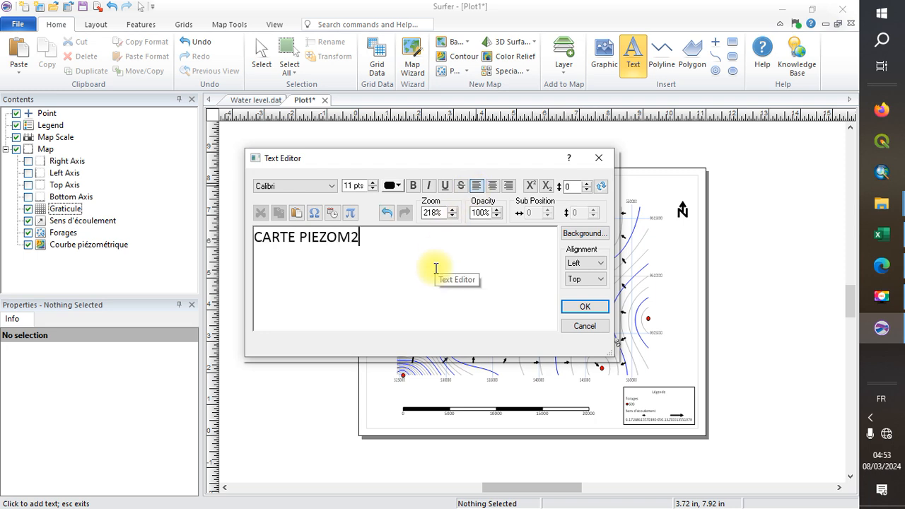
{"action": "key", "text": "BackSpace"}
{"action": "key", "text": "BackSpace"}
{"action": "type", "text": "ETRIQUE  DE LA P"}
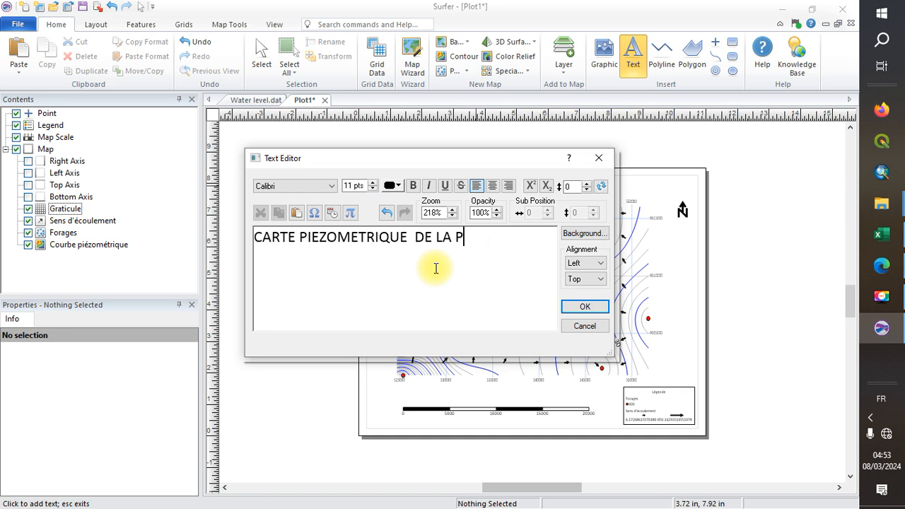
{"action": "key", "text": "BackSpace"}
{"action": "key", "text": "BackSpace"}
{"action": "key", "text": "BackSpace"}
{"action": "type", "text": "LAINE"}
{"action": "key", "text": "BackSpace"}
{"action": "key", "text": "BackSpace"}
{"action": "key", "text": "BackSpace"}
{"action": "key", "text": "BackSpace"}
{"action": "key", "text": "BackSpace"}
{"action": "key", "text": "BackSpace"}
{"action": "type", "text": "LA ZONE D'ETUDE"}
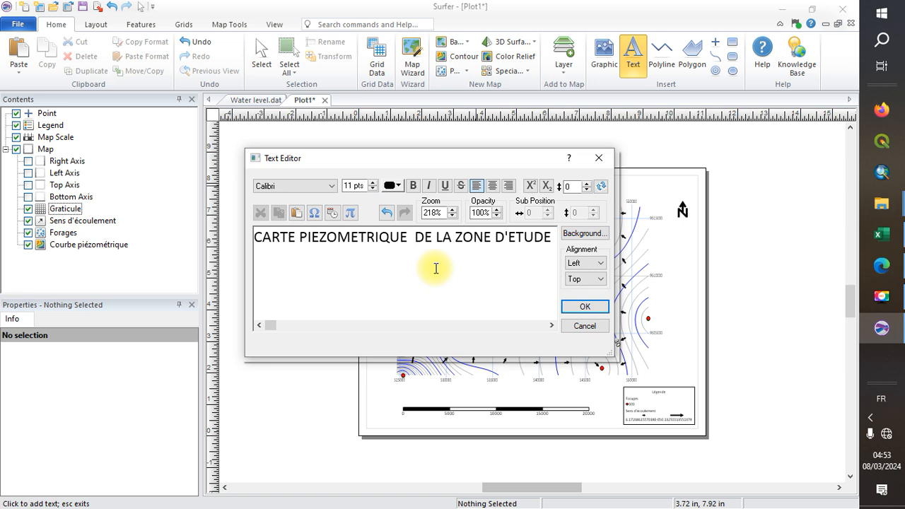
Step: Centre the title text and give it a yellow background with 58% opacity
{"action": "left_click", "coordinate": [493, 185]}
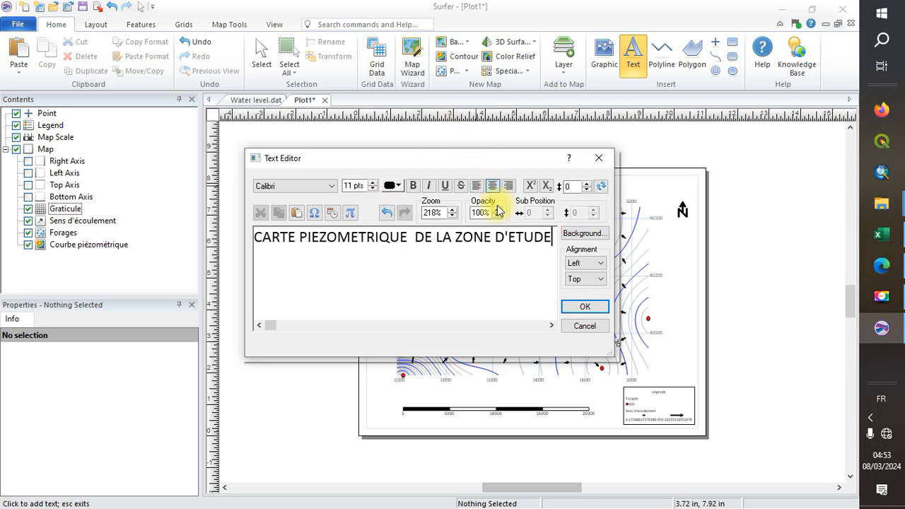
{"action": "left_click", "coordinate": [583, 234]}
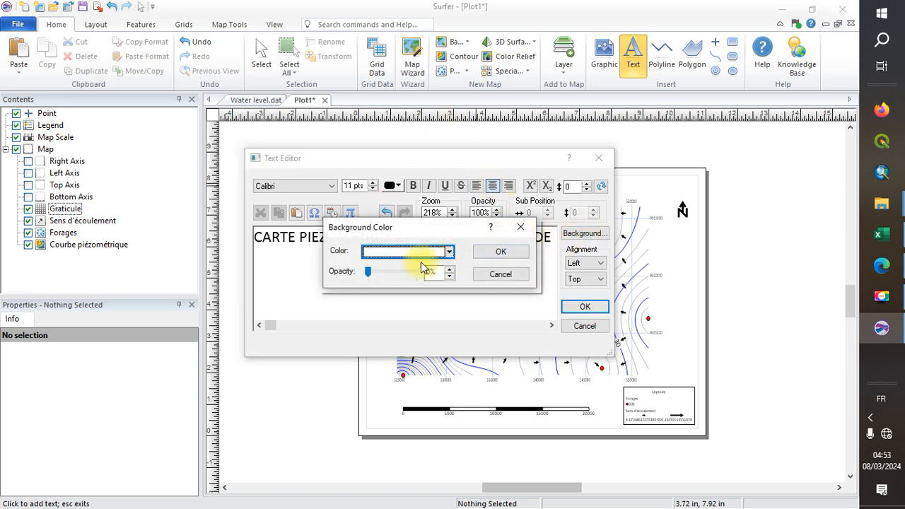
{"action": "left_click", "coordinate": [448, 252]}
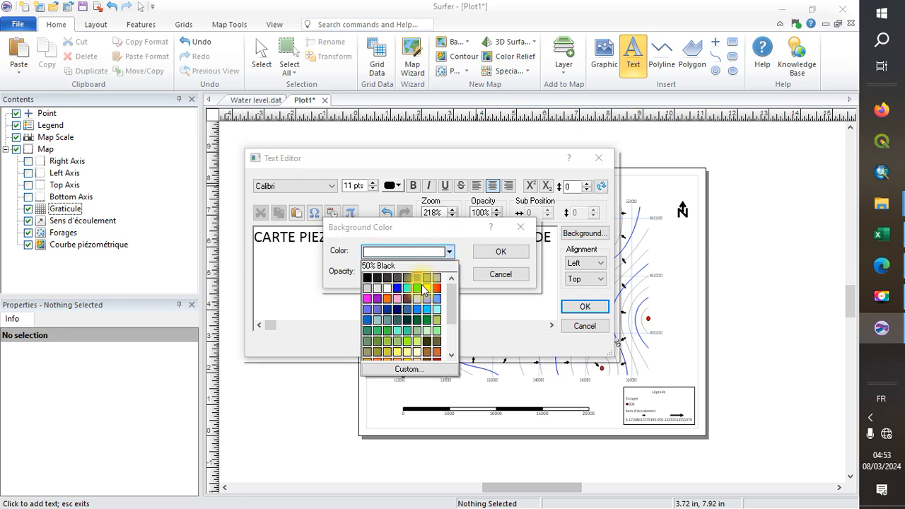
{"action": "left_click", "coordinate": [426, 288]}
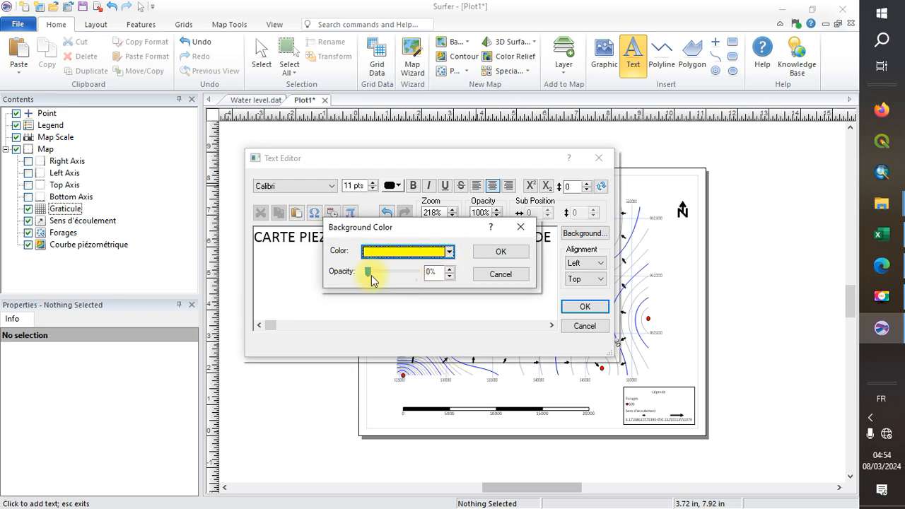
{"action": "left_click_drag", "start_coordinate": [370, 274], "coordinate": [398, 284]}
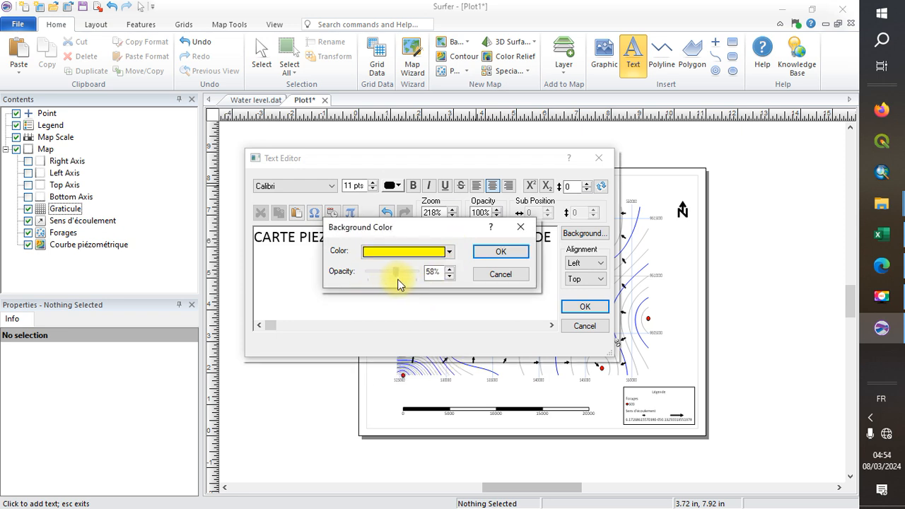
{"action": "left_click", "coordinate": [504, 252]}
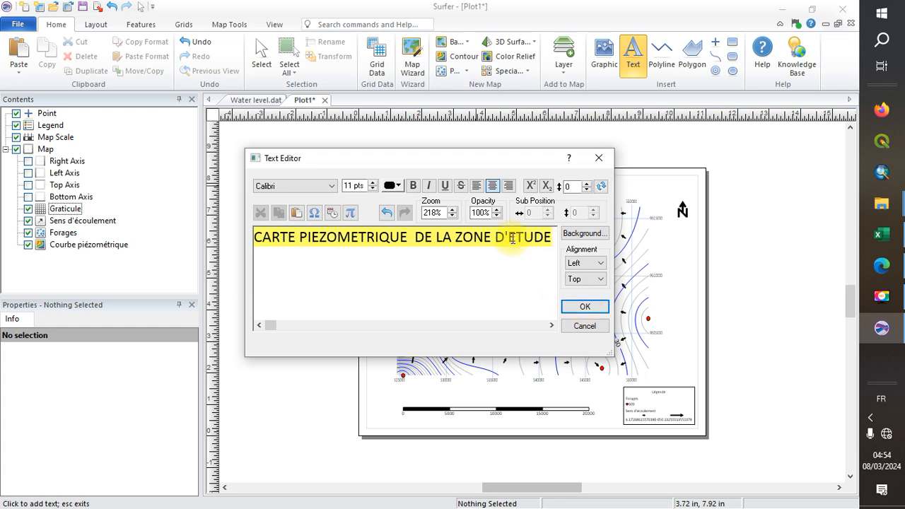
Step: Keep the title in Calibri, accept it to place it above the map, and select it on the page
{"action": "left_click", "coordinate": [331, 186]}
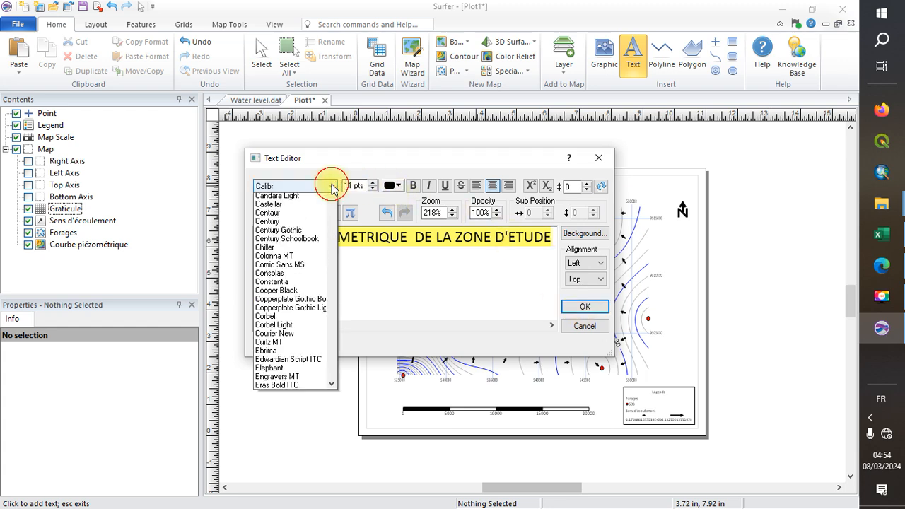
{"action": "scroll", "coordinate": [330, 219], "scroll_direction": "up", "scroll_amount": 10}
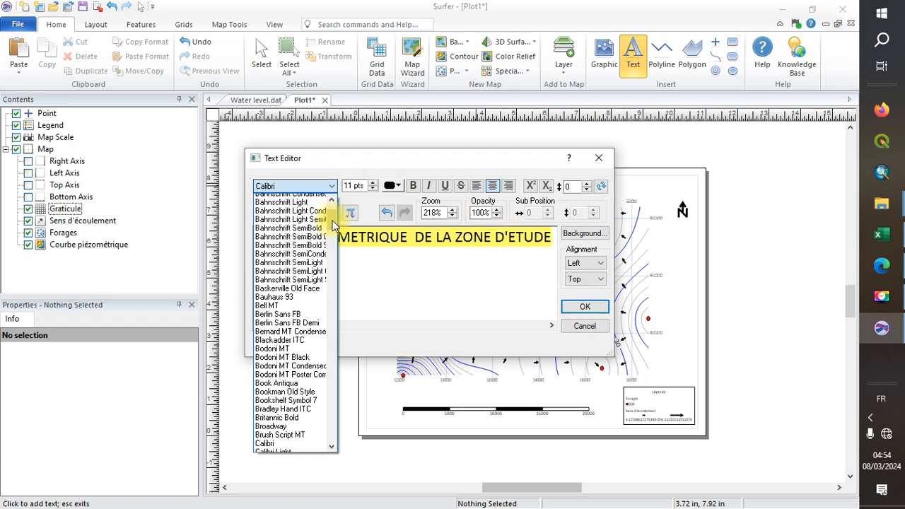
{"action": "left_click", "coordinate": [598, 309]}
{"action": "left_click", "coordinate": [598, 308]}
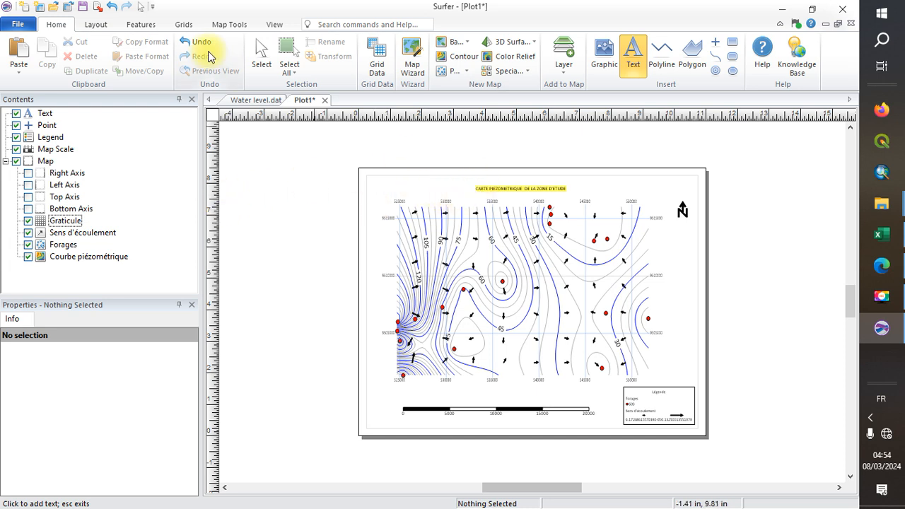
{"action": "left_click", "coordinate": [260, 49]}
{"action": "left_click", "coordinate": [510, 188]}
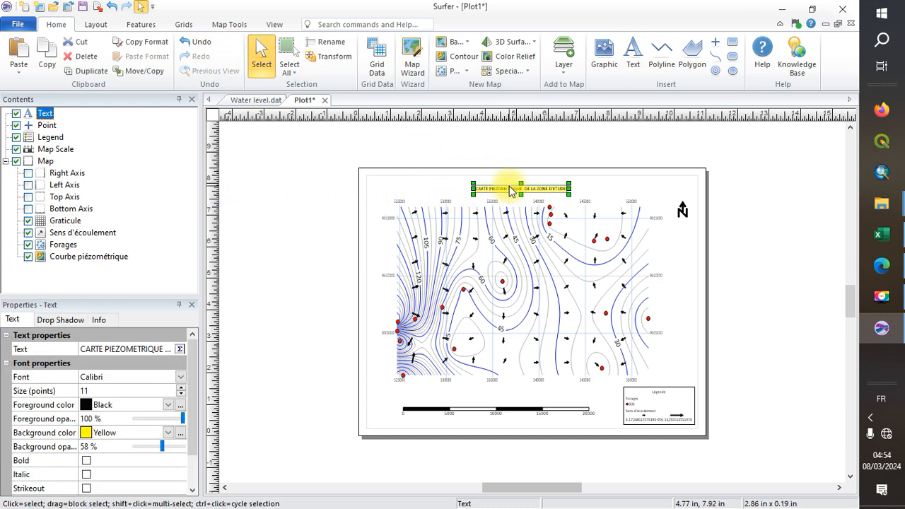
Step: Make the map title bold at 18 points and reposition it centrally above the map, leaving nothing selected
{"action": "left_click_drag", "start_coordinate": [542, 188], "coordinate": [553, 188]}
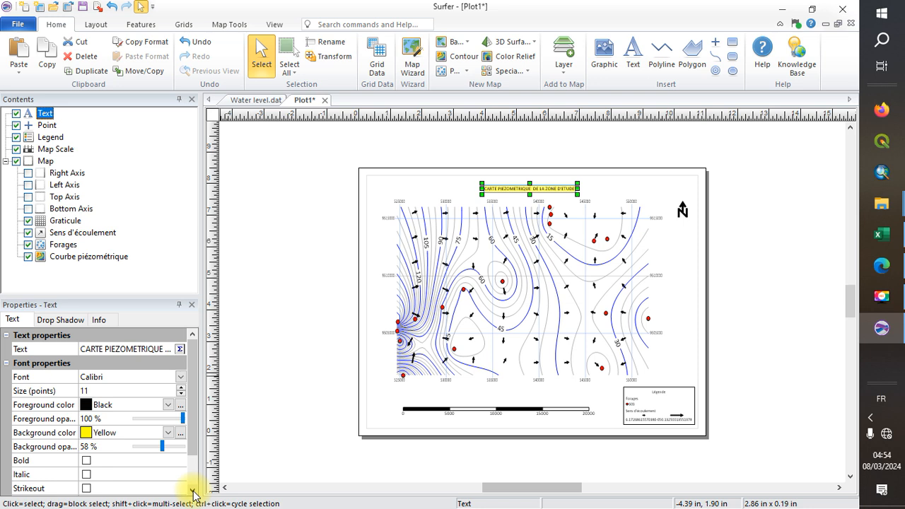
{"action": "scroll", "coordinate": [188, 485], "scroll_direction": "down", "scroll_amount": 3}
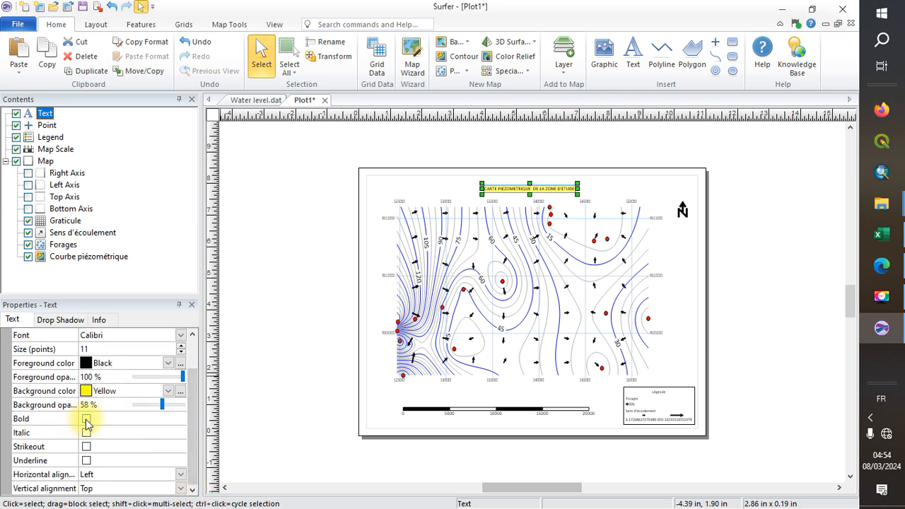
{"action": "left_click", "coordinate": [86, 422]}
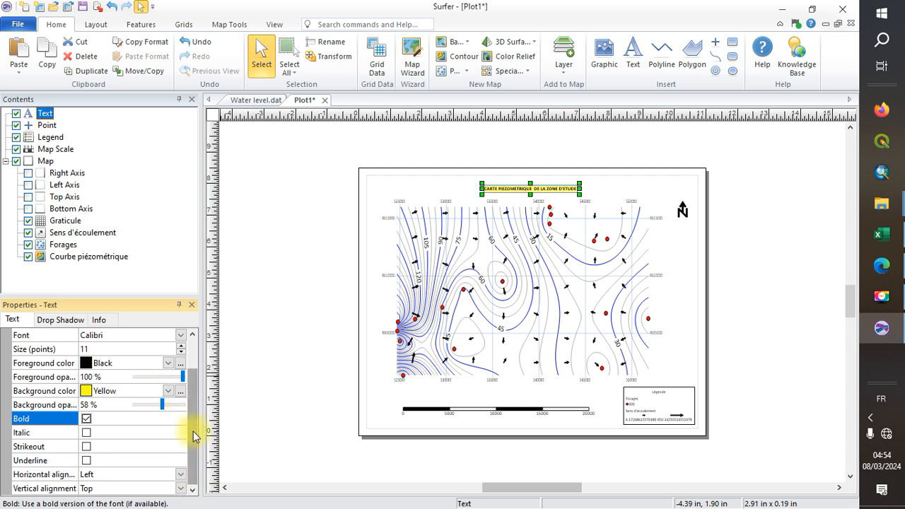
{"action": "left_click_drag", "start_coordinate": [194, 436], "coordinate": [195, 403]}
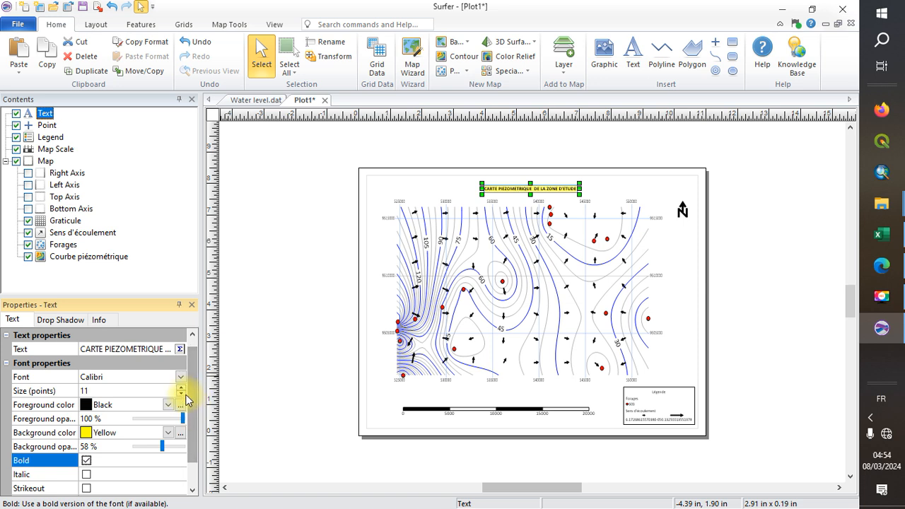
{"action": "left_click", "coordinate": [181, 388]}
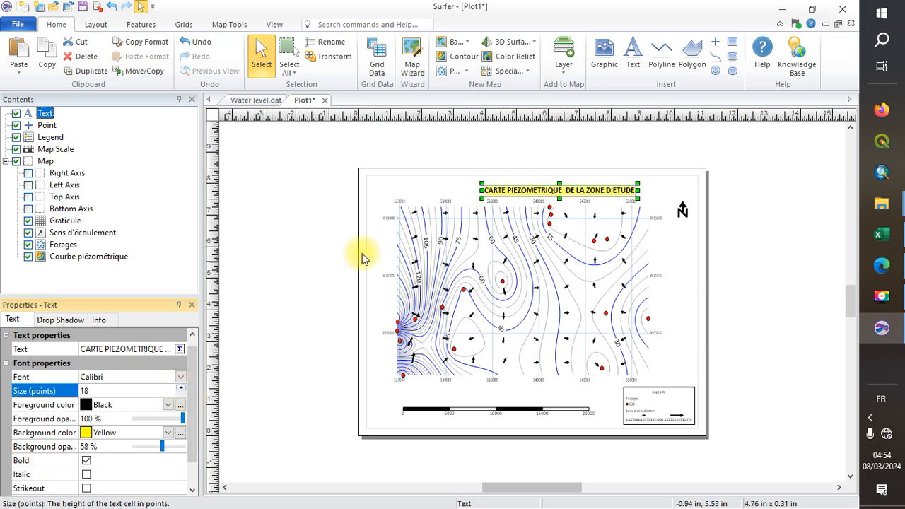
{"action": "left_click_drag", "start_coordinate": [506, 191], "coordinate": [487, 186]}
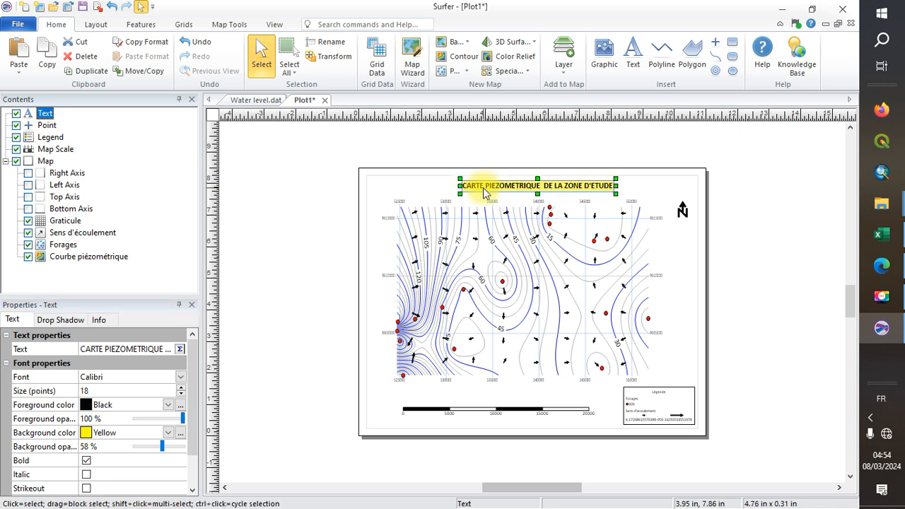
{"action": "left_click", "coordinate": [659, 177]}
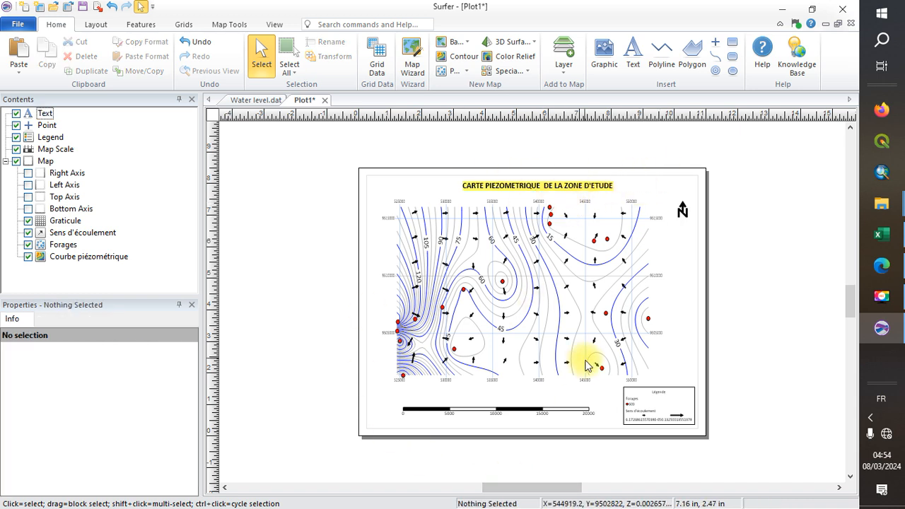
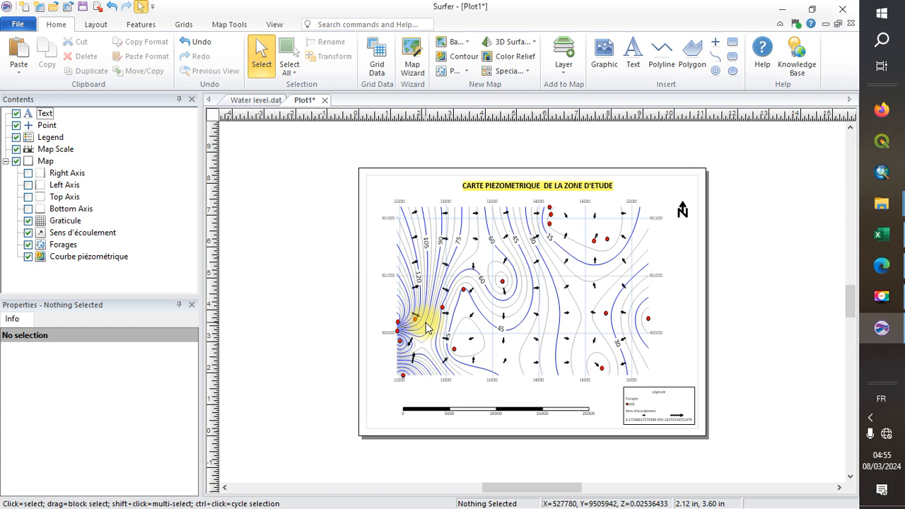
Step: Locate cours_hydrogeologie.pdf in the Water table map folder and switch to the document already open in Edge
{"action": "mouse_move", "coordinate": [883, 204]}
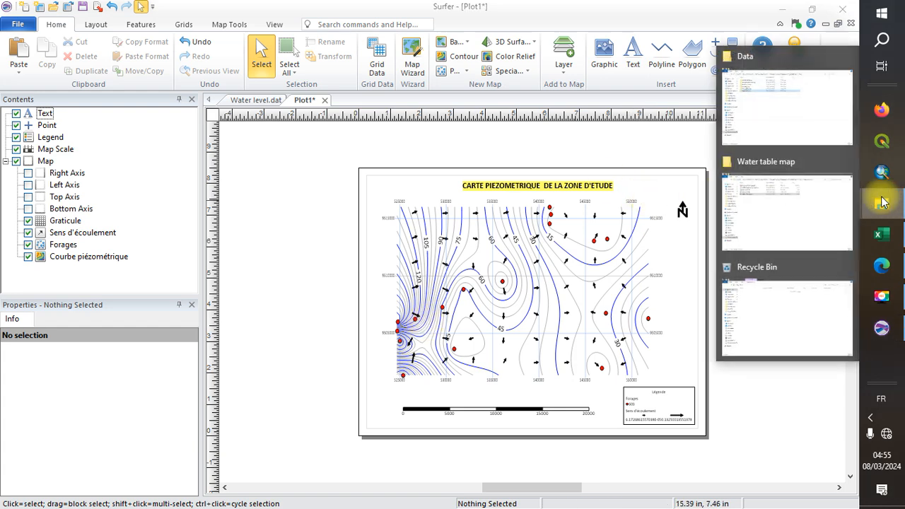
{"action": "left_click", "coordinate": [795, 192]}
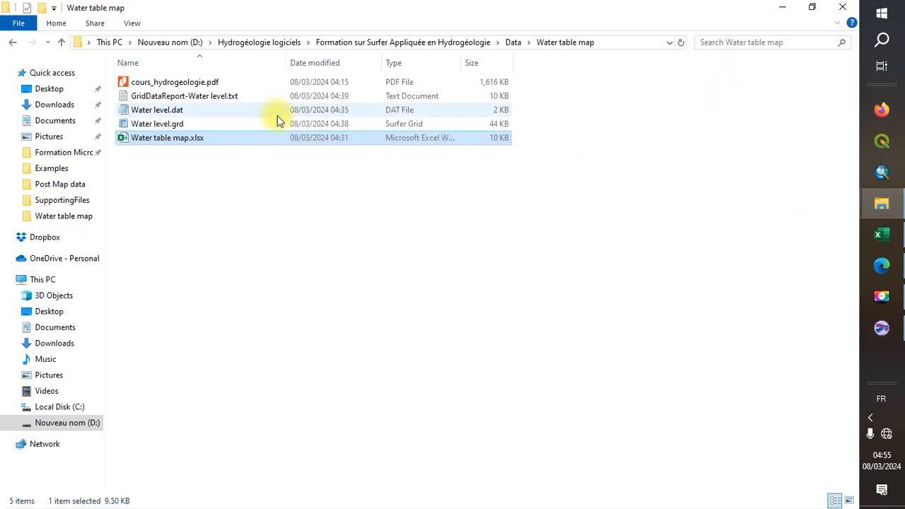
{"action": "left_click", "coordinate": [239, 89]}
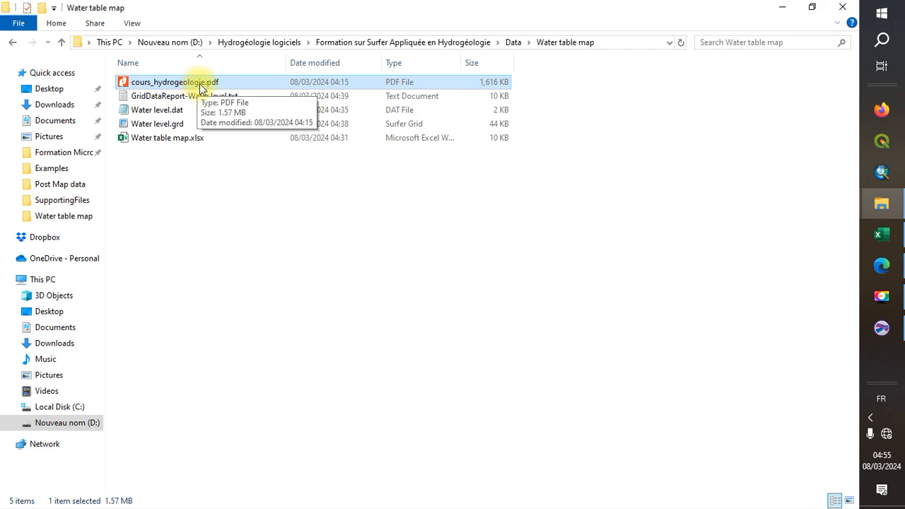
{"action": "left_click", "coordinate": [883, 271]}
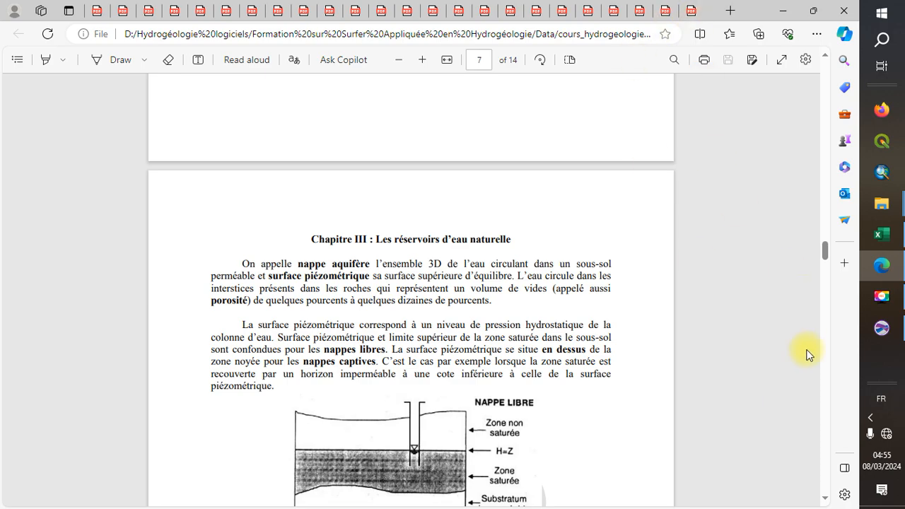
Step: Look through the course PDF's flow diagrams on pages 12 and 13 and its section on interpreting flow axes
{"action": "scroll", "coordinate": [825, 409], "scroll_direction": "down", "scroll_amount": 10}
{"action": "scroll", "coordinate": [826, 408], "scroll_direction": "down", "scroll_amount": 20}
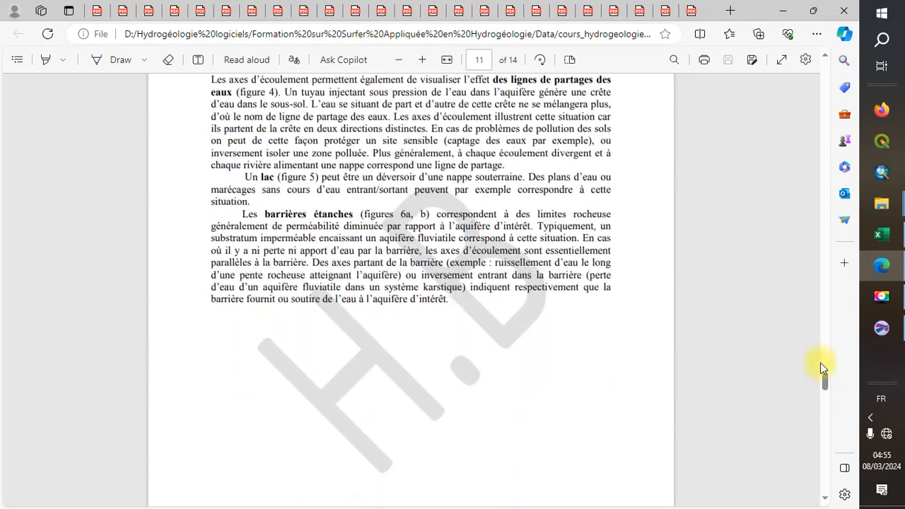
{"action": "left_click", "coordinate": [826, 278]}
{"action": "left_click", "coordinate": [826, 279]}
{"action": "scroll", "coordinate": [824, 438], "scroll_direction": "down", "scroll_amount": 15}
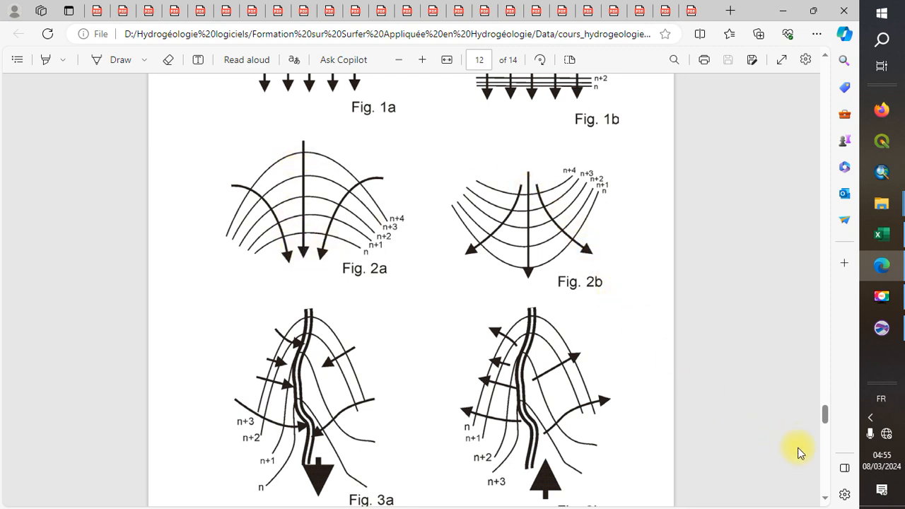
{"action": "scroll", "coordinate": [832, 465], "scroll_direction": "down", "scroll_amount": 5}
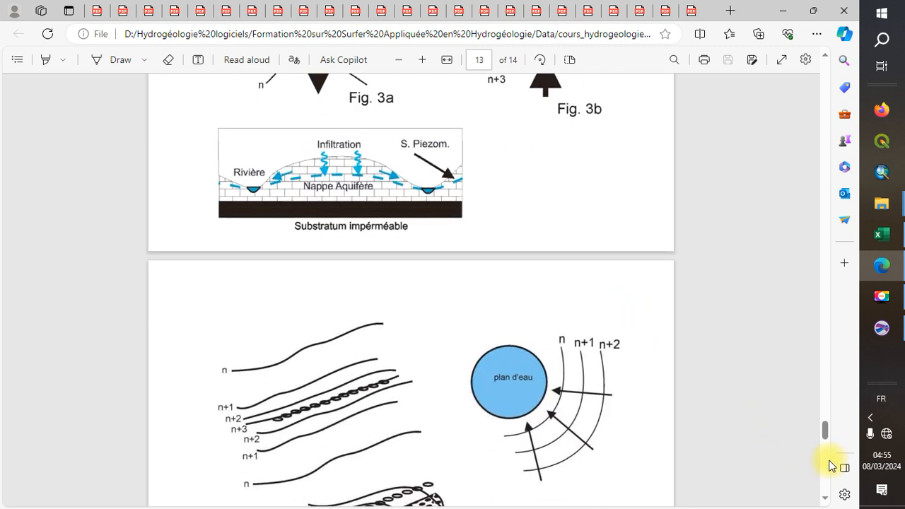
{"action": "left_click_drag", "start_coordinate": [826, 429], "coordinate": [829, 366]}
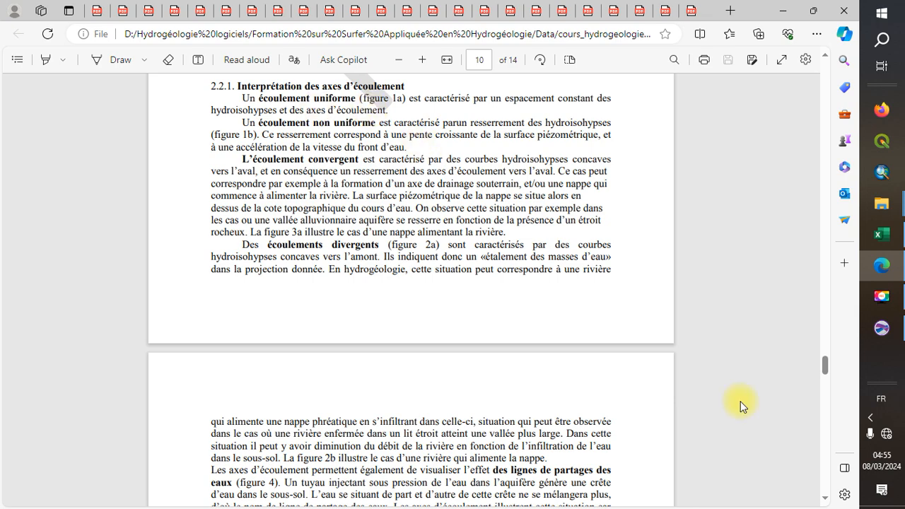
Step: Examine Figures 1a to 3b on page 12 and compare their flow patterns with the piezometric map in Surfer
{"action": "left_click", "coordinate": [824, 458]}
{"action": "left_click", "coordinate": [824, 458]}
{"action": "left_click", "coordinate": [824, 459]}
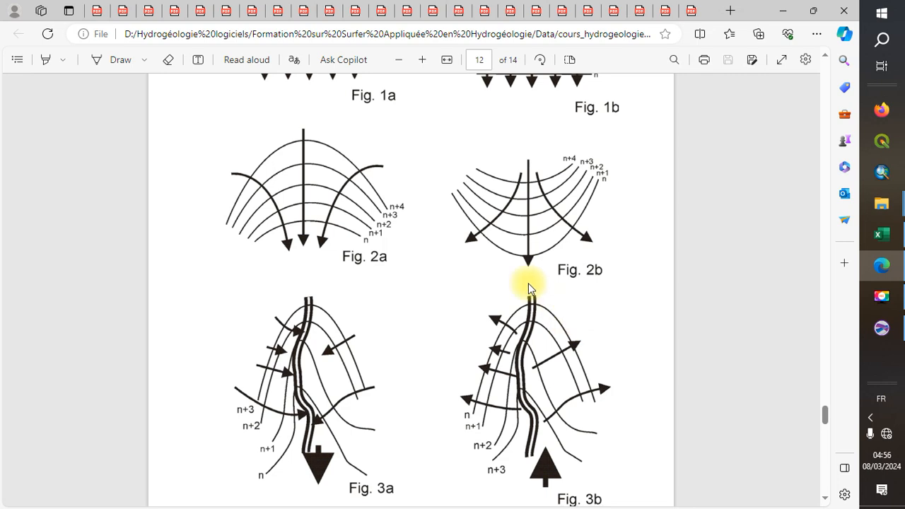
{"action": "left_click", "coordinate": [823, 155]}
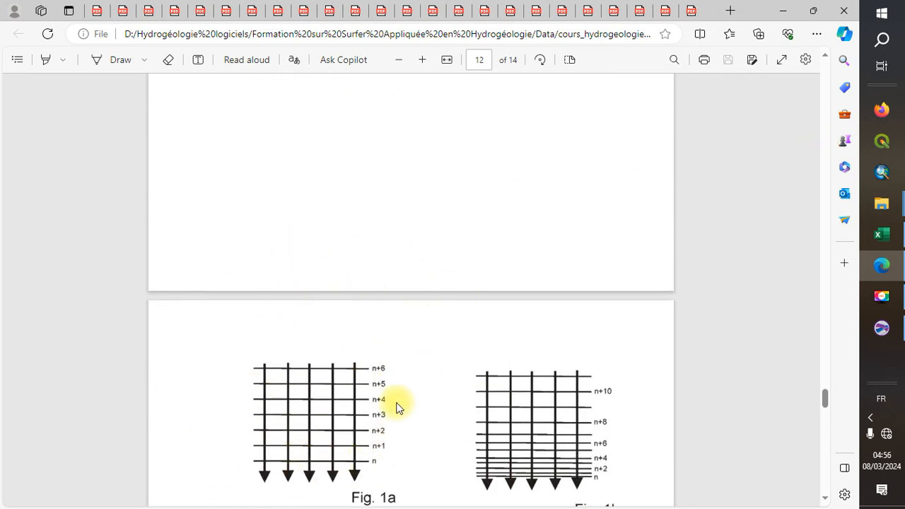
{"action": "scroll", "coordinate": [825, 429], "scroll_direction": "down", "scroll_amount": 5}
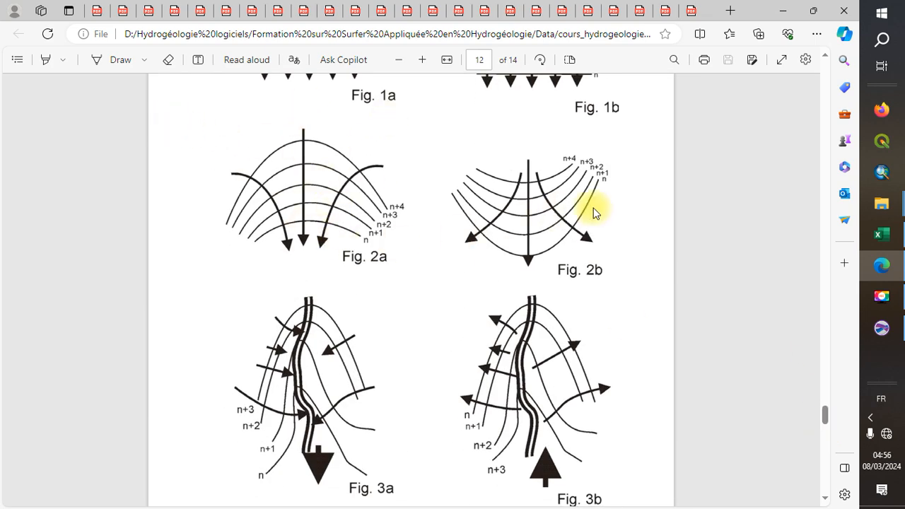
{"action": "left_click", "coordinate": [886, 331]}
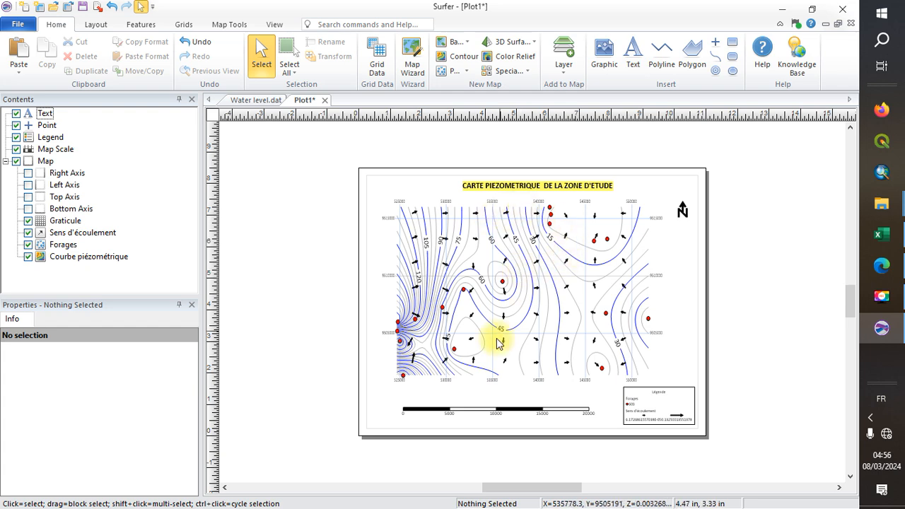
{"action": "left_click", "coordinate": [902, 265]}
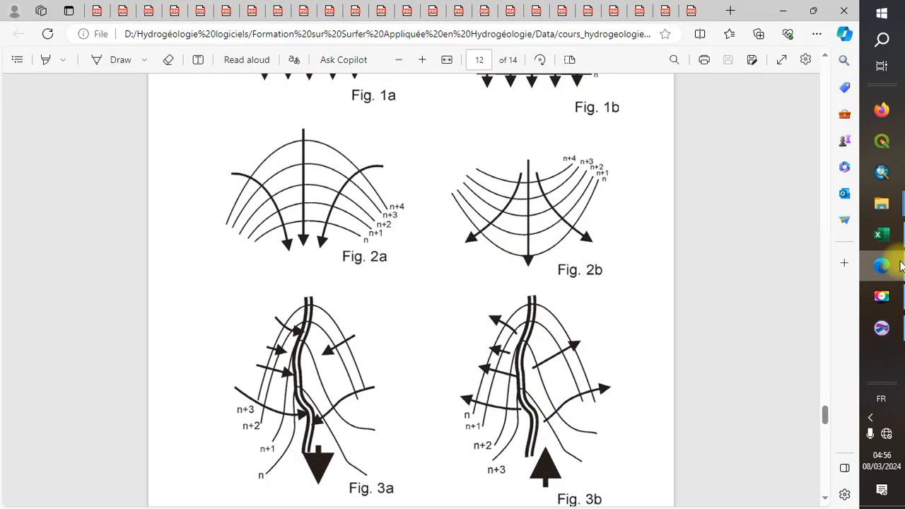